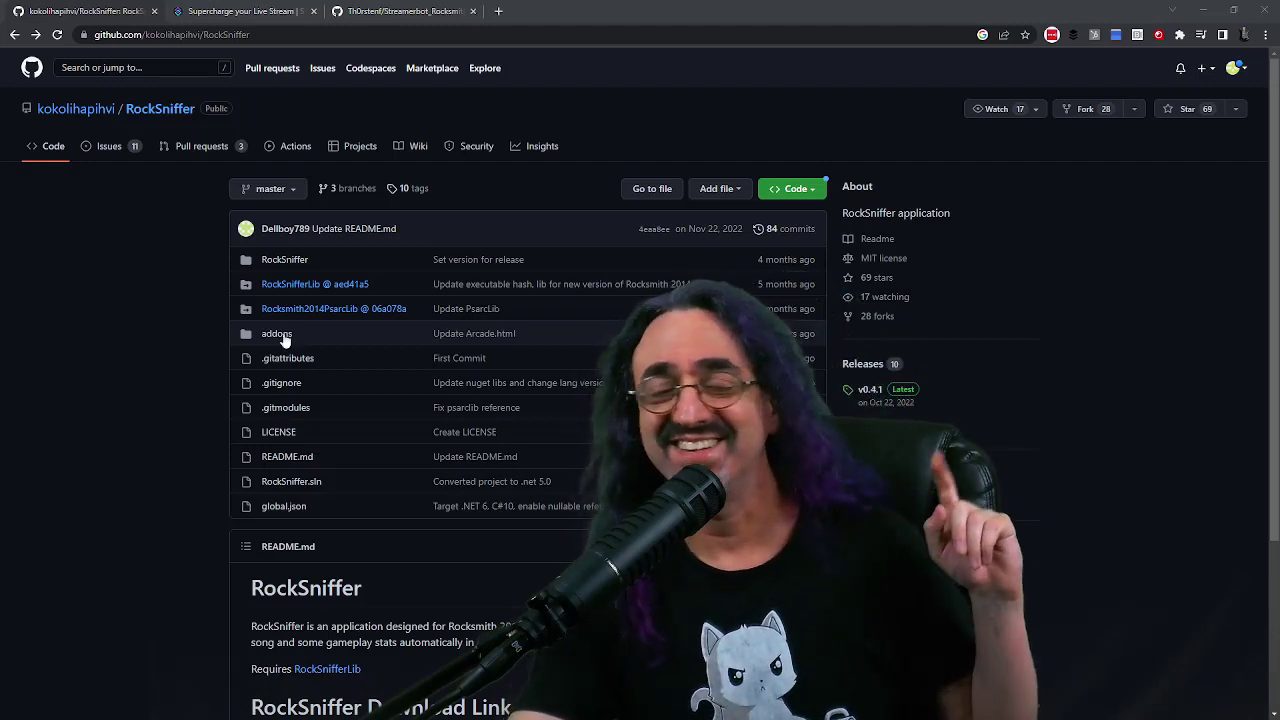
Step: View the RockSniffer v0.4.1 release, then the Streamer.bot website's Downloads page
click(870, 390)
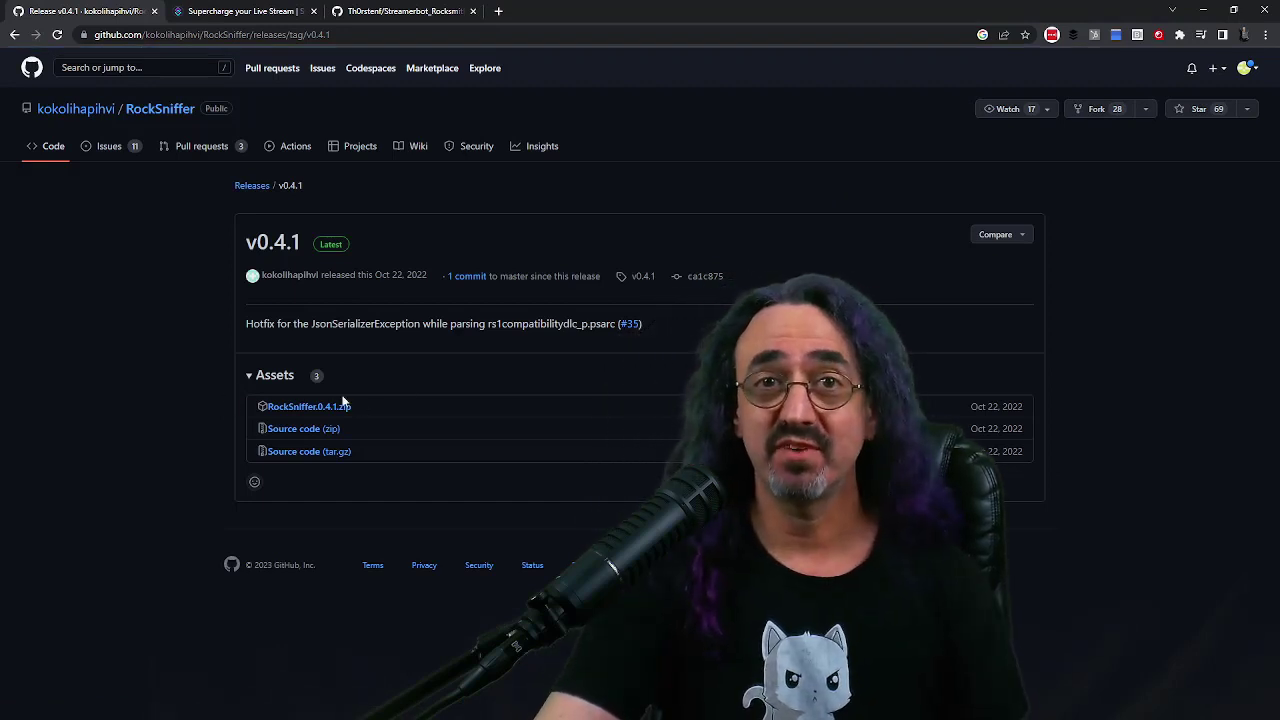
click(250, 11)
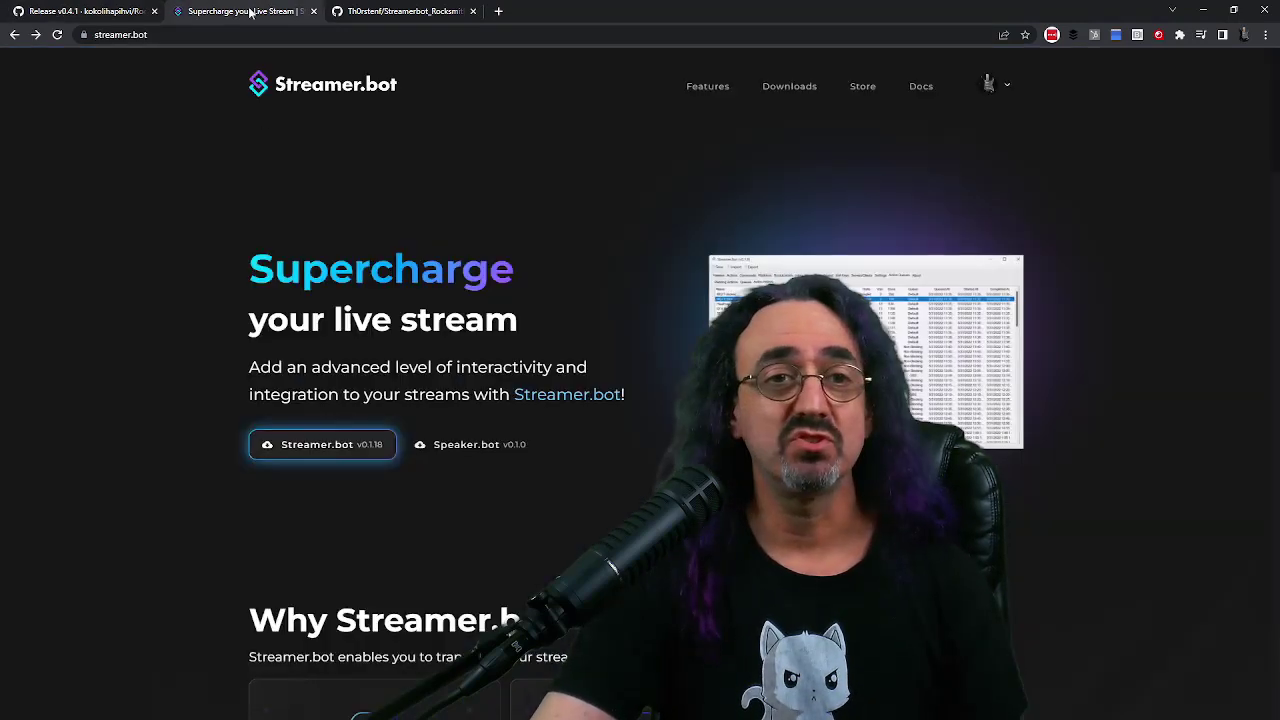
click(790, 88)
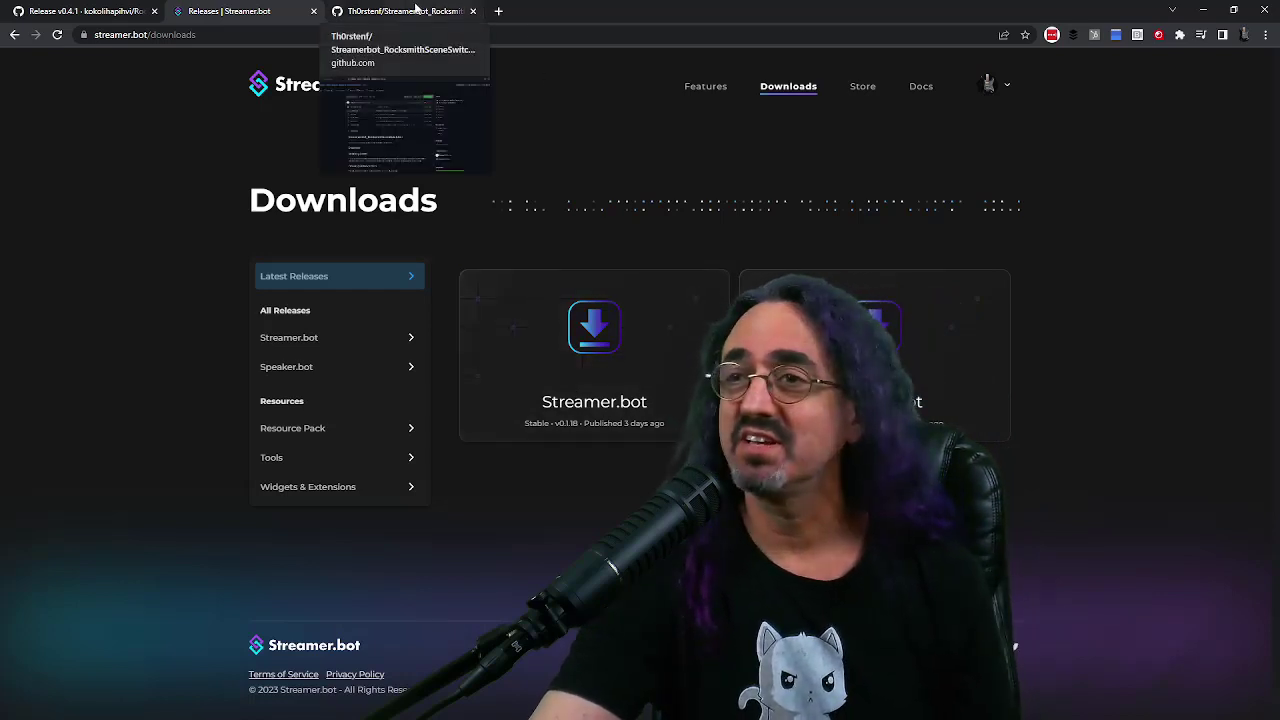
Step: Show the Rocksmith scene switcher repo's v0.2.0 release and scroll down to its Assets
click(415, 10)
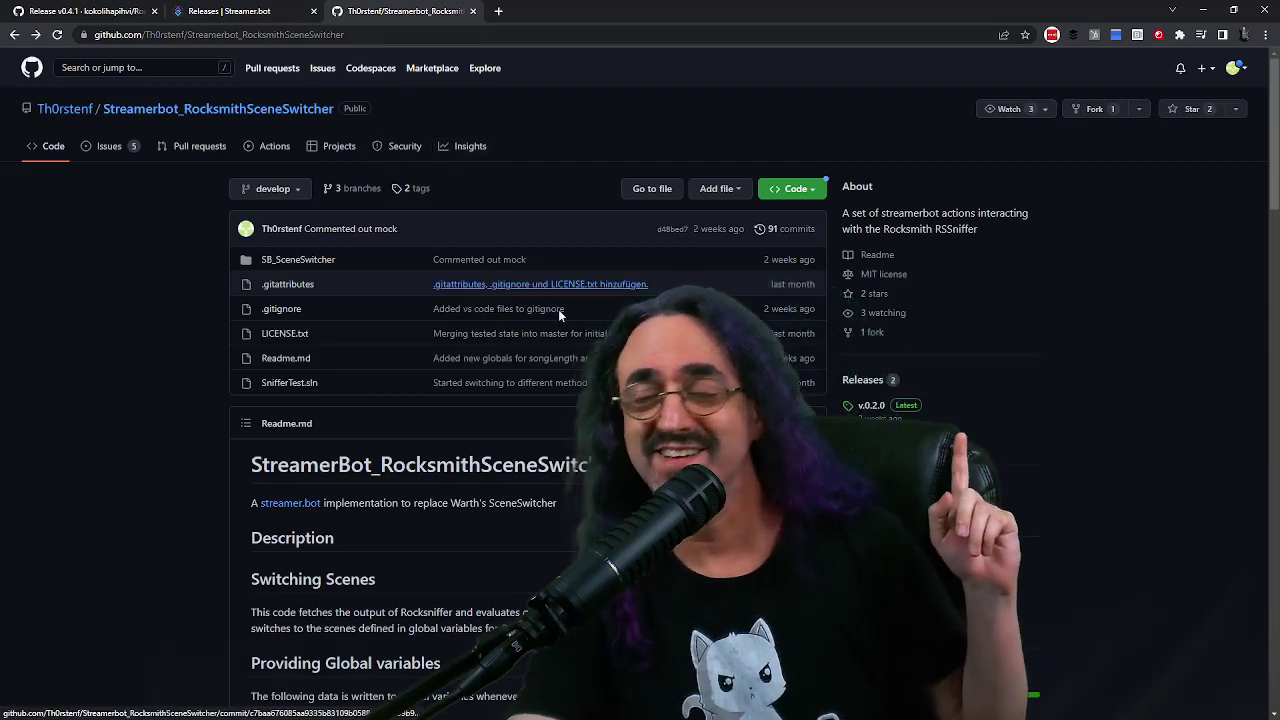
click(871, 405)
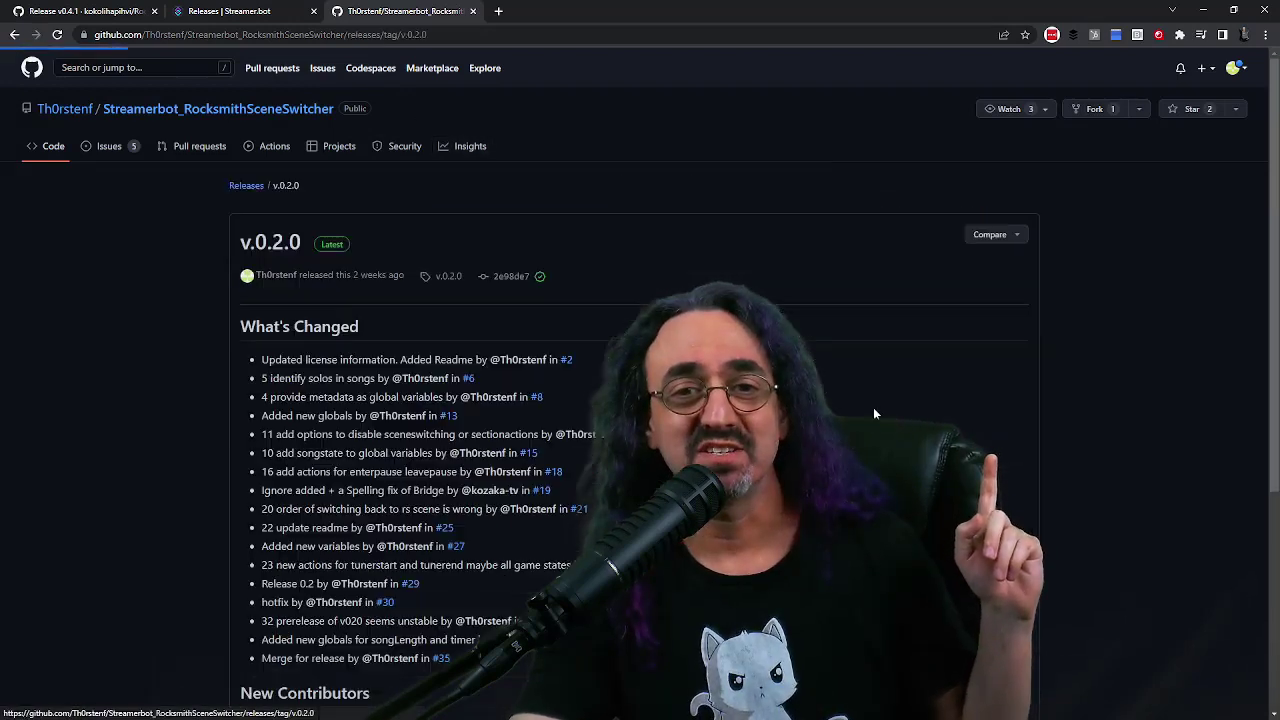
scroll(873, 407, down, 2)
scroll(280, 398, down, 1)
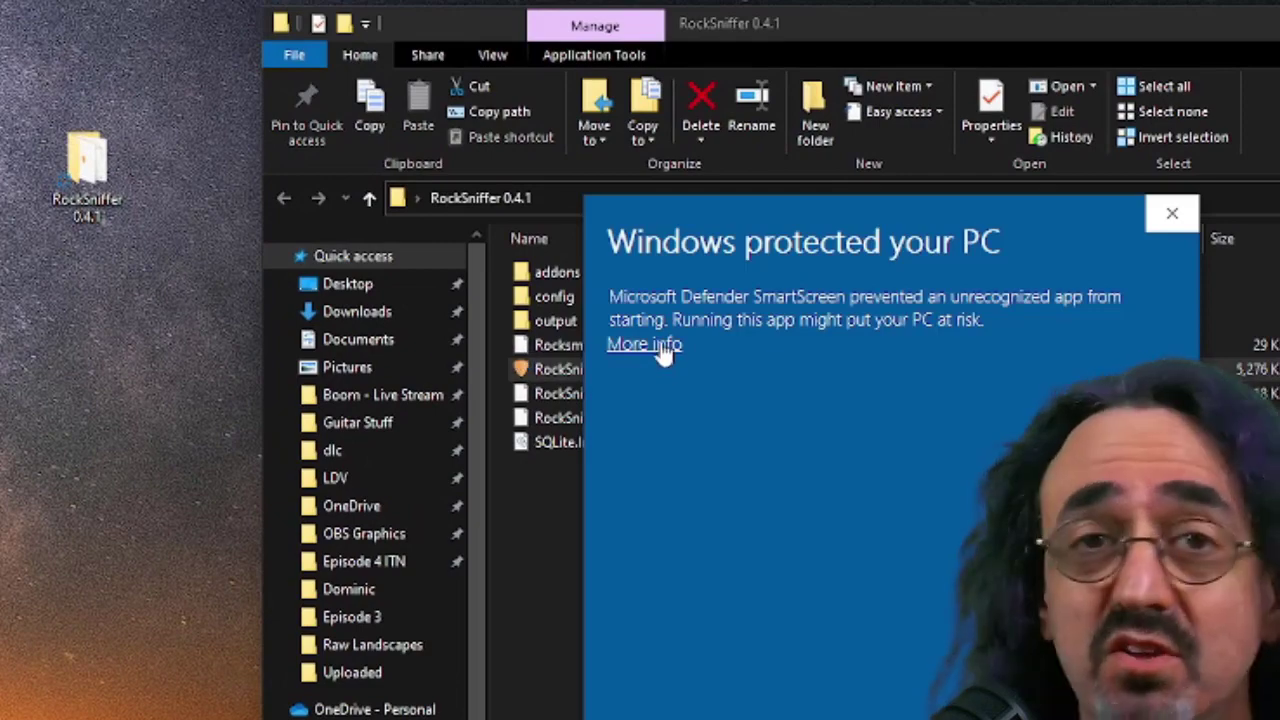
Step: Let RockSniffer.exe past the SmartScreen warning and bring its song-scanning console into view
click(643, 344)
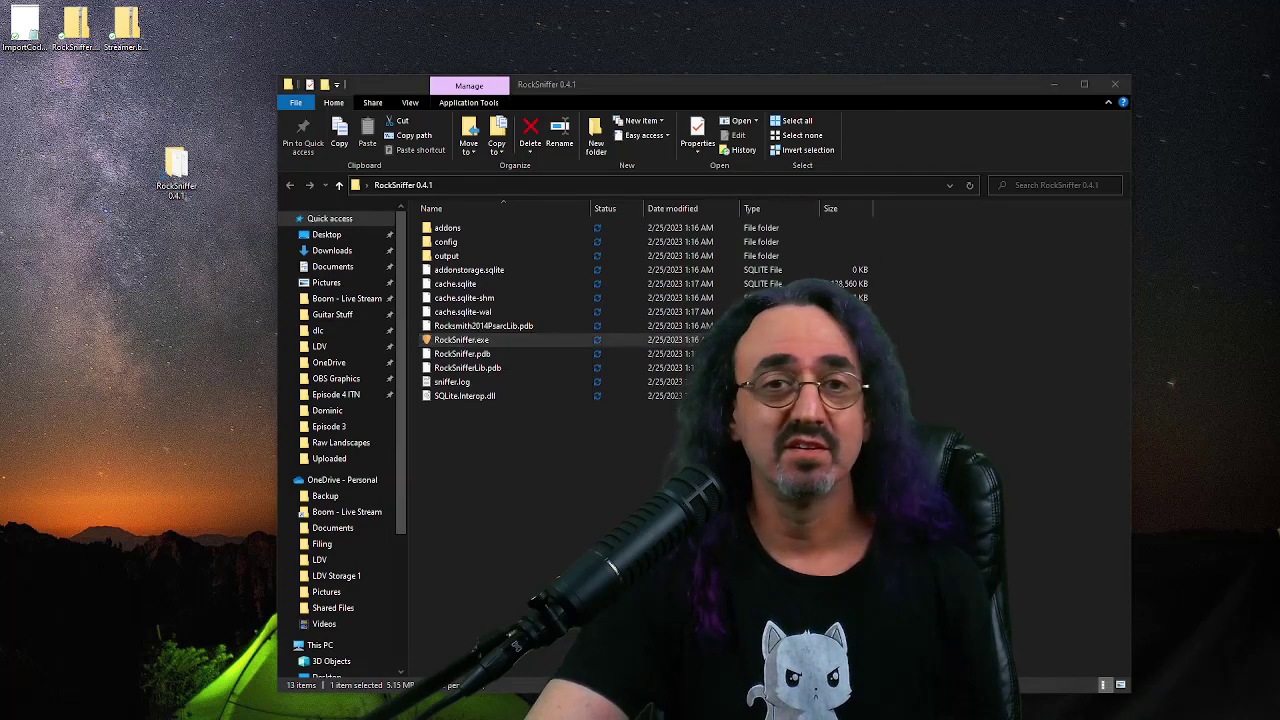
drag(0, 150, 643, 90)
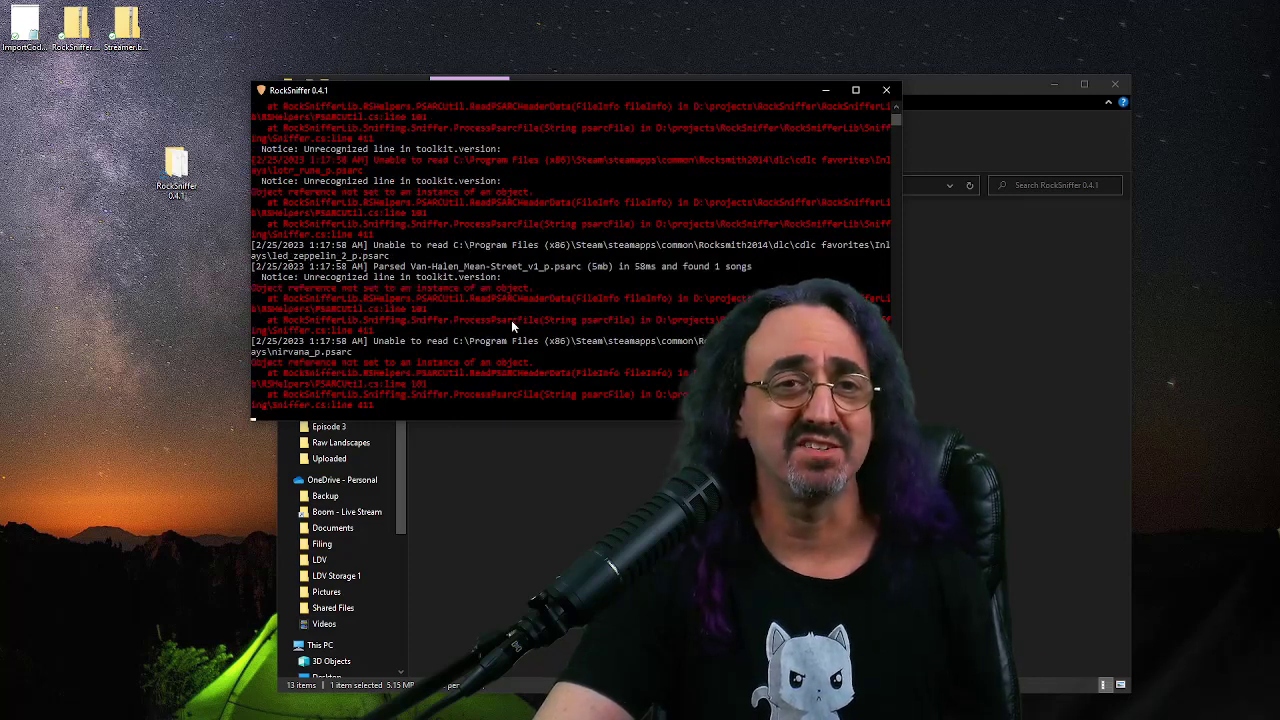
Step: Minimize the RockSniffer console window to reveal the RockSniffer 0.4.1 folder
click(825, 90)
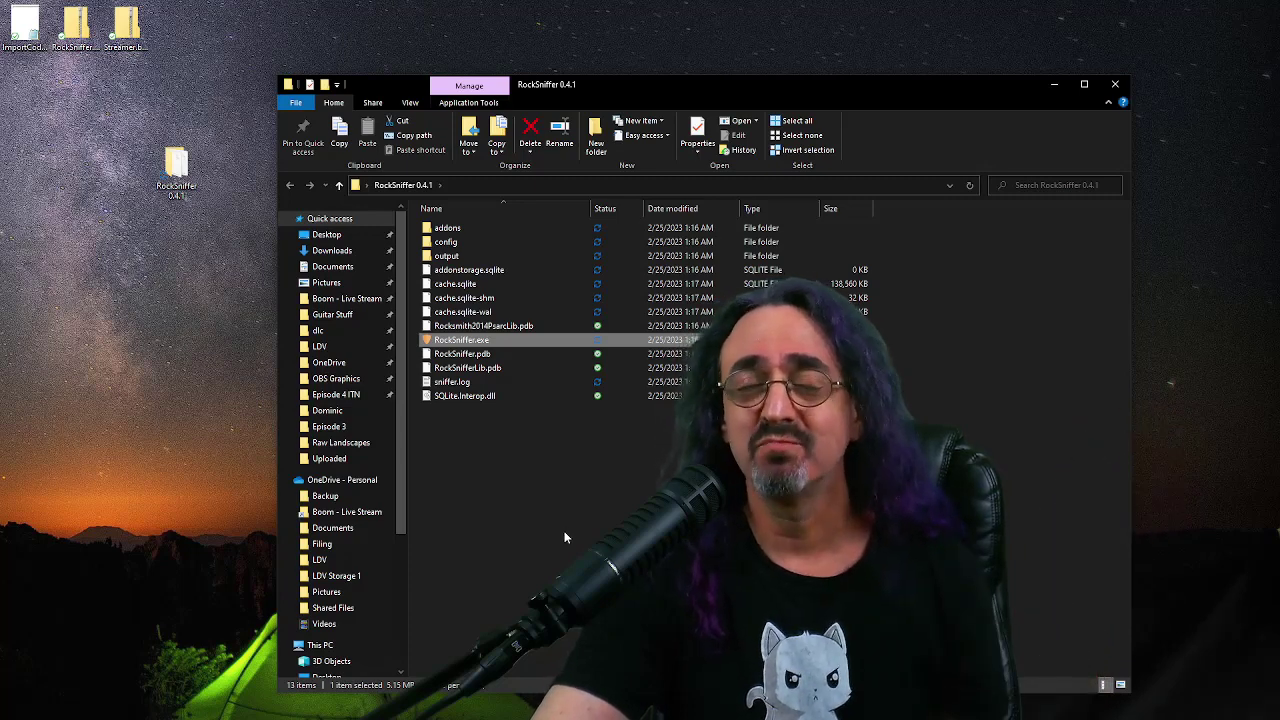
Step: Go into RockSniffer's output folder holding streaks.txt, notes.txt and song_details.txt
key(o)
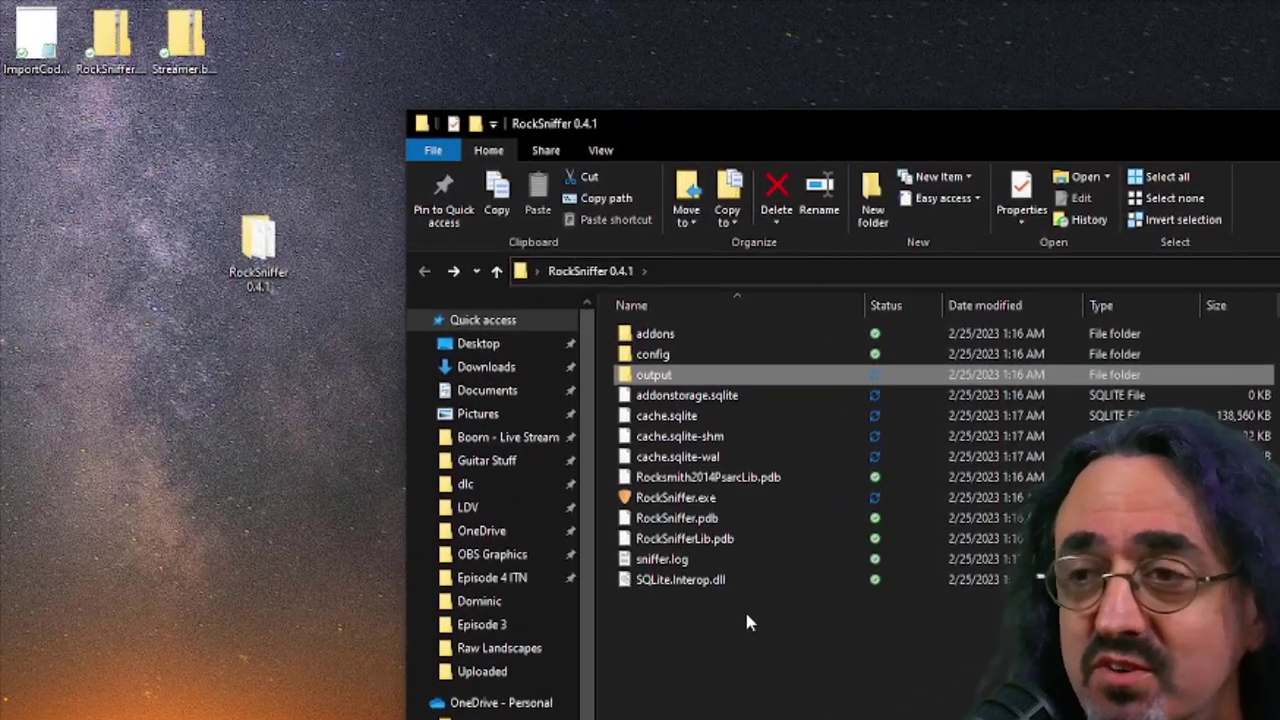
double_click(655, 375)
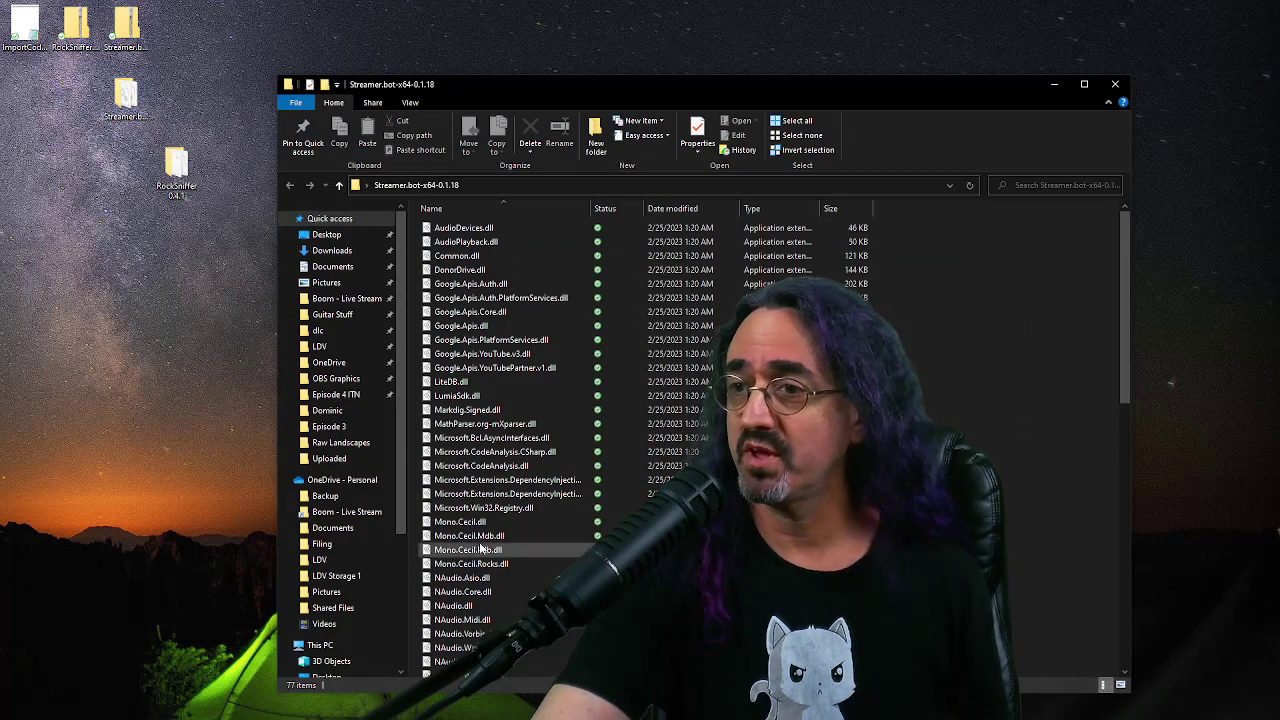
Step: Run Streamer.bot.exe from the Streamer.bot-x64-0.1.18 folder, allowing it past SmartScreen
scroll(518, 567, down, 6)
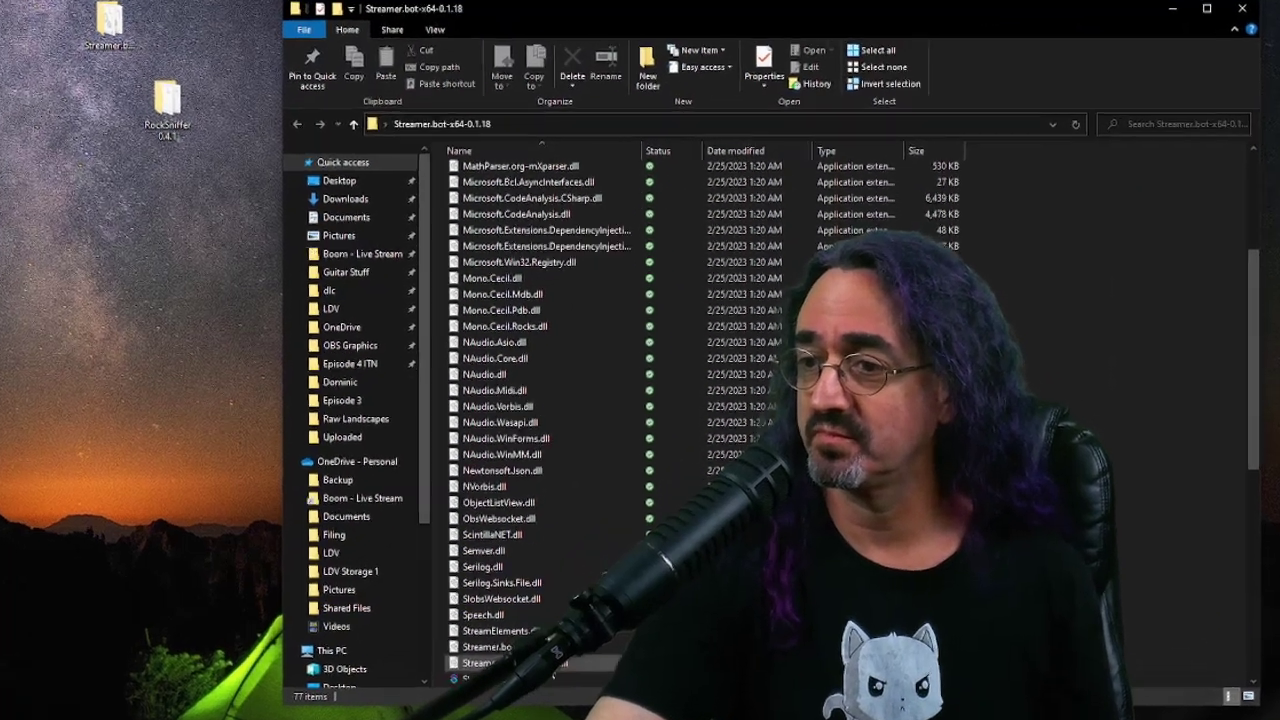
scroll(510, 575, down, 4)
double_click(683, 425)
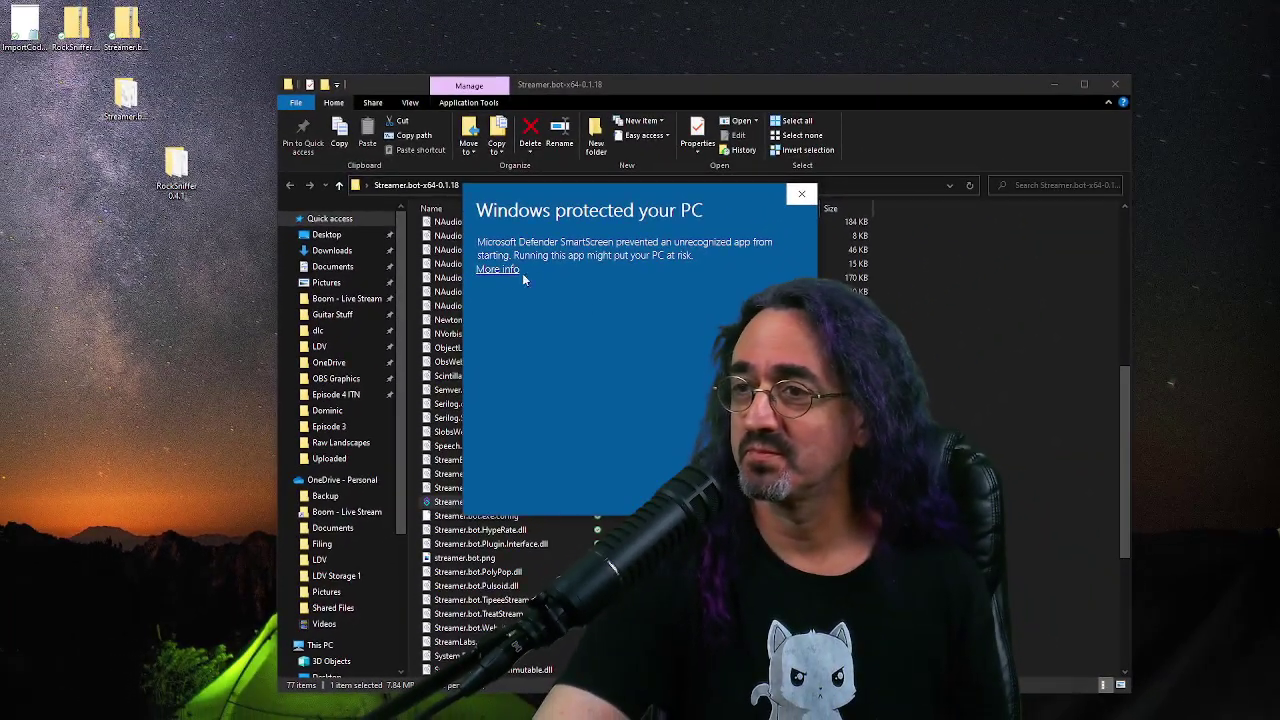
click(706, 2)
click(680, 488)
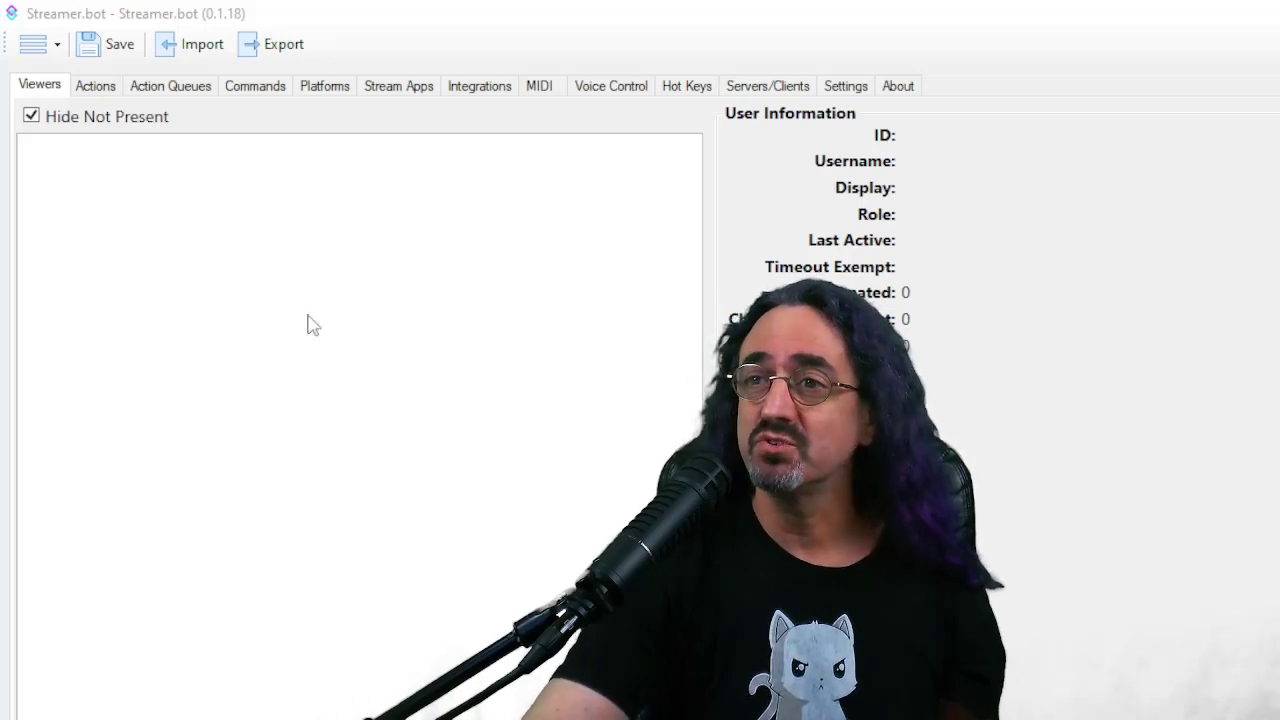
Step: Go to Platforms > Twitch > Accounts to show the broadcaster and bot login panels
click(331, 87)
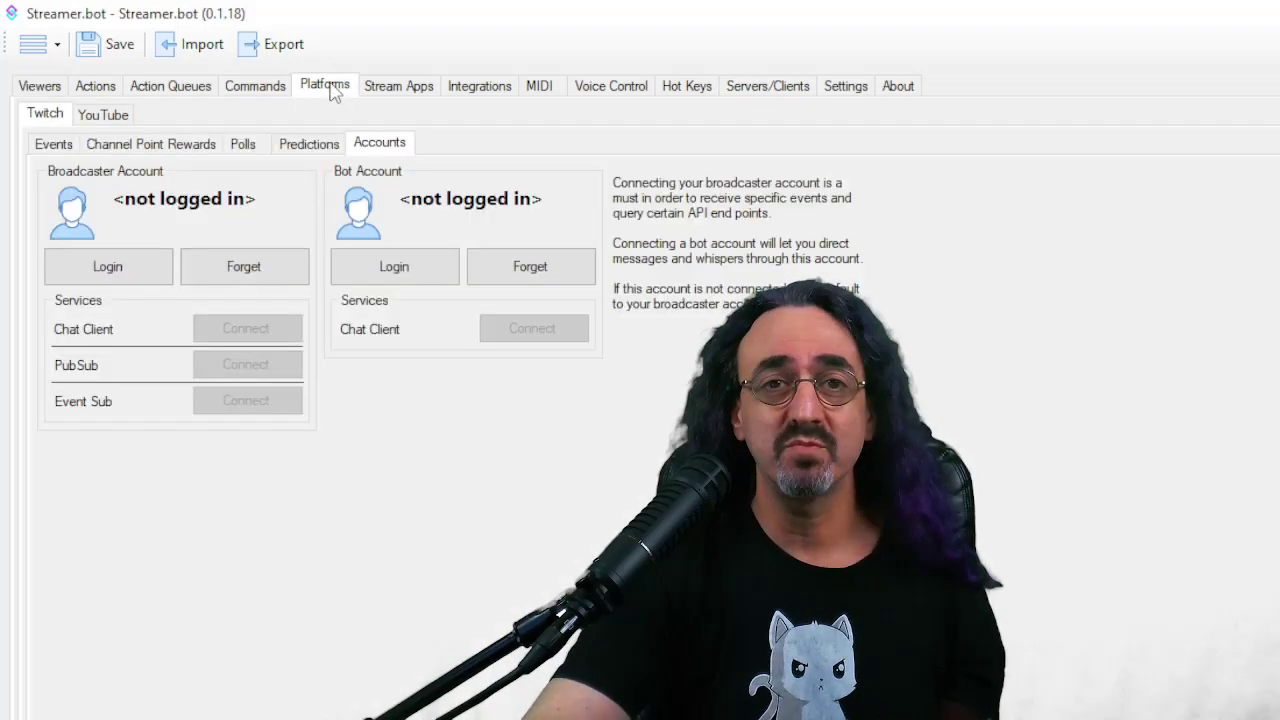
click(50, 110)
click(381, 146)
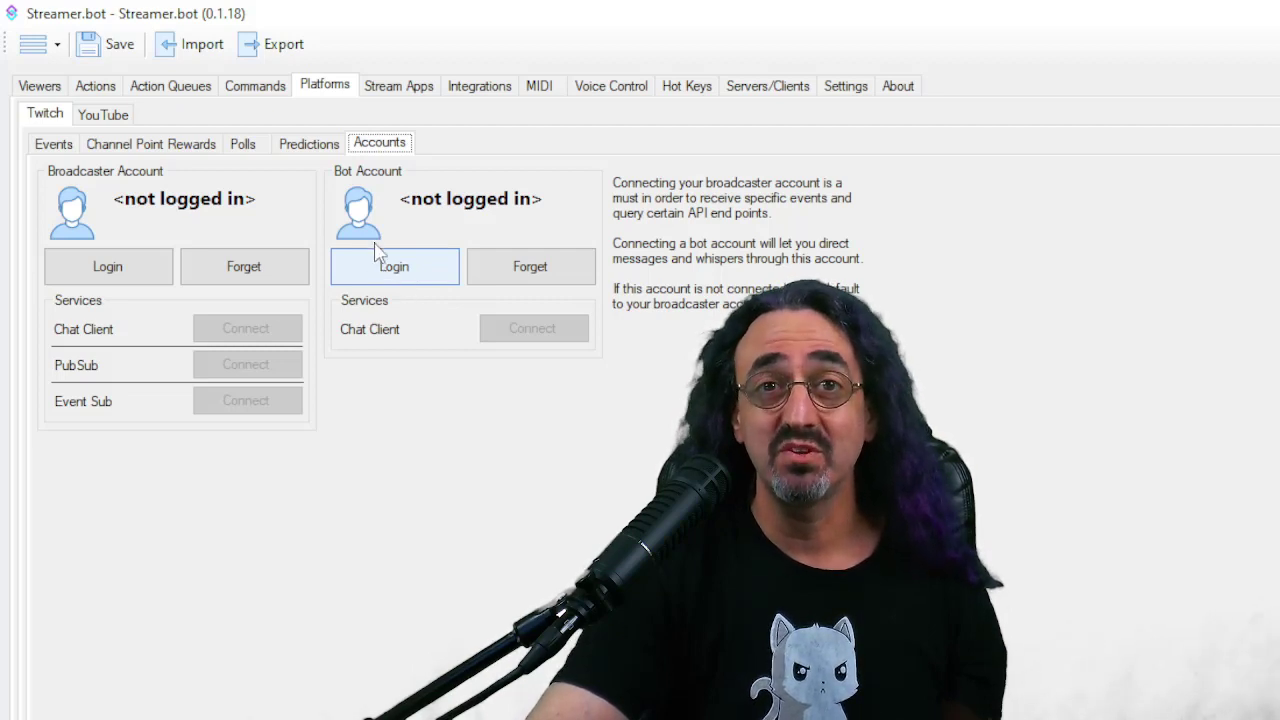
Step: Add an OBS v5.x stream app connection named 'OBS' on 127.0.0.1:4455
click(405, 90)
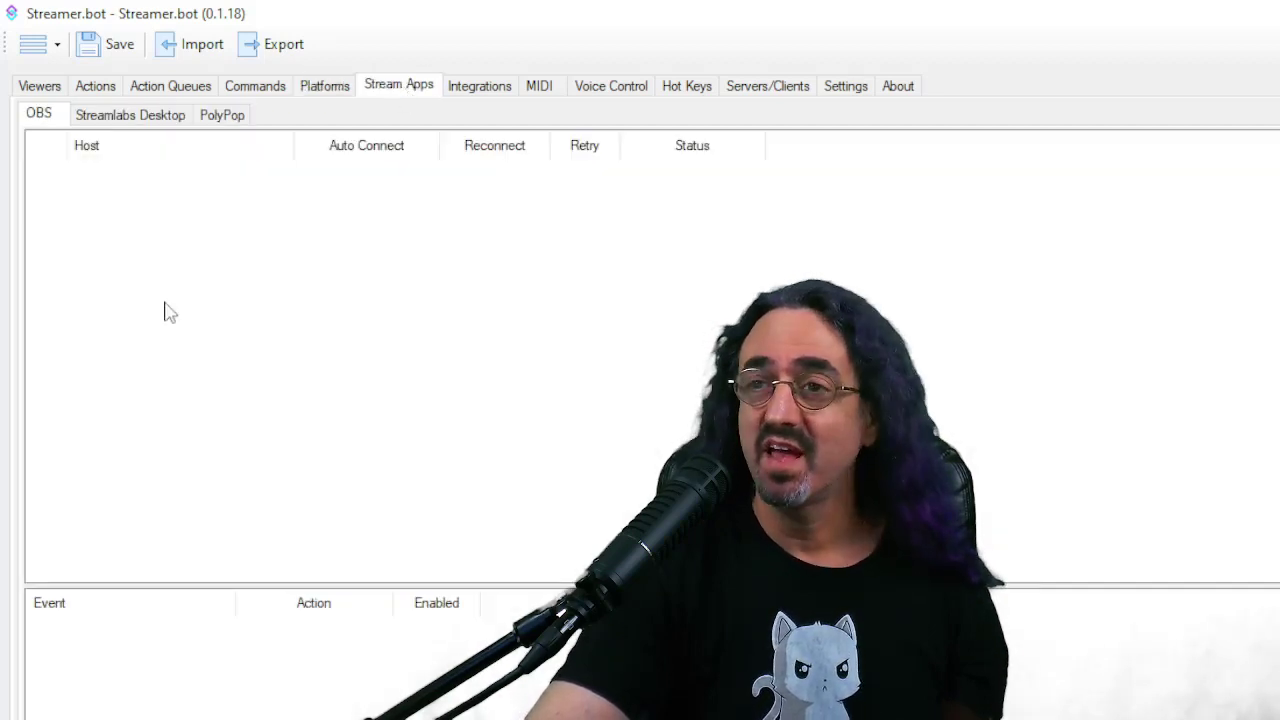
right_click(152, 264)
click(166, 272)
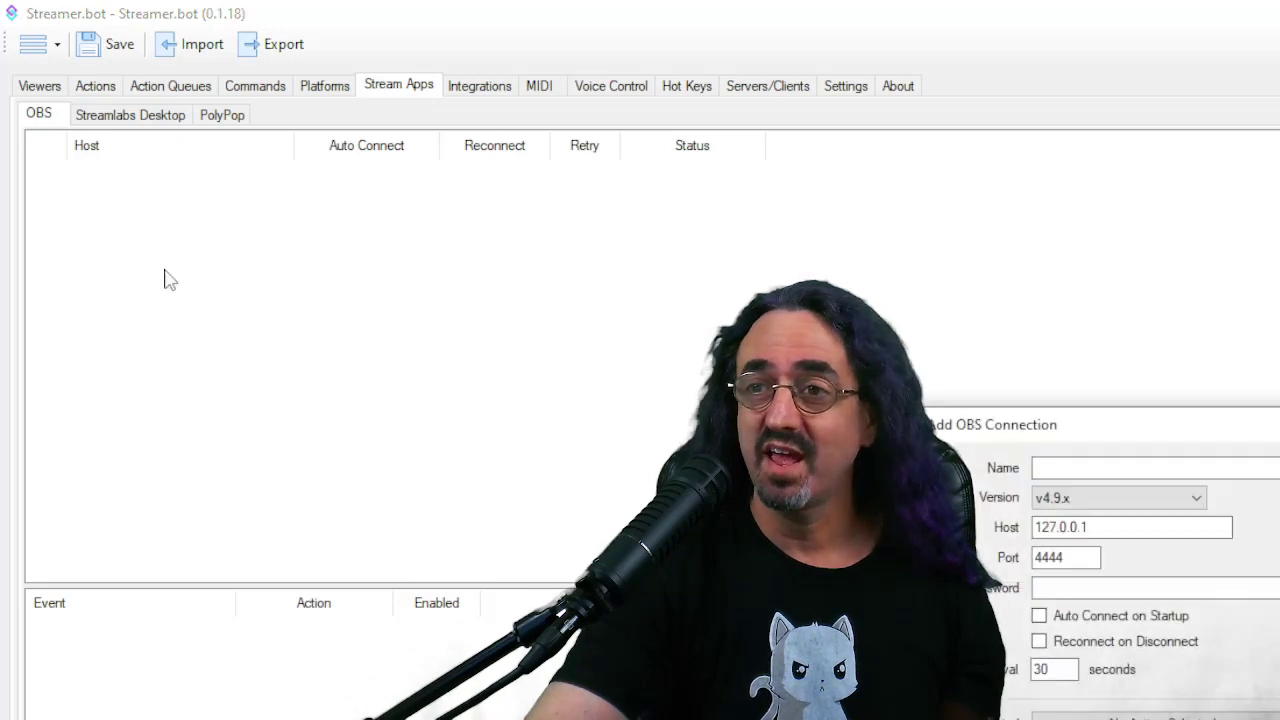
drag(1082, 428, 362, 133)
click(364, 188)
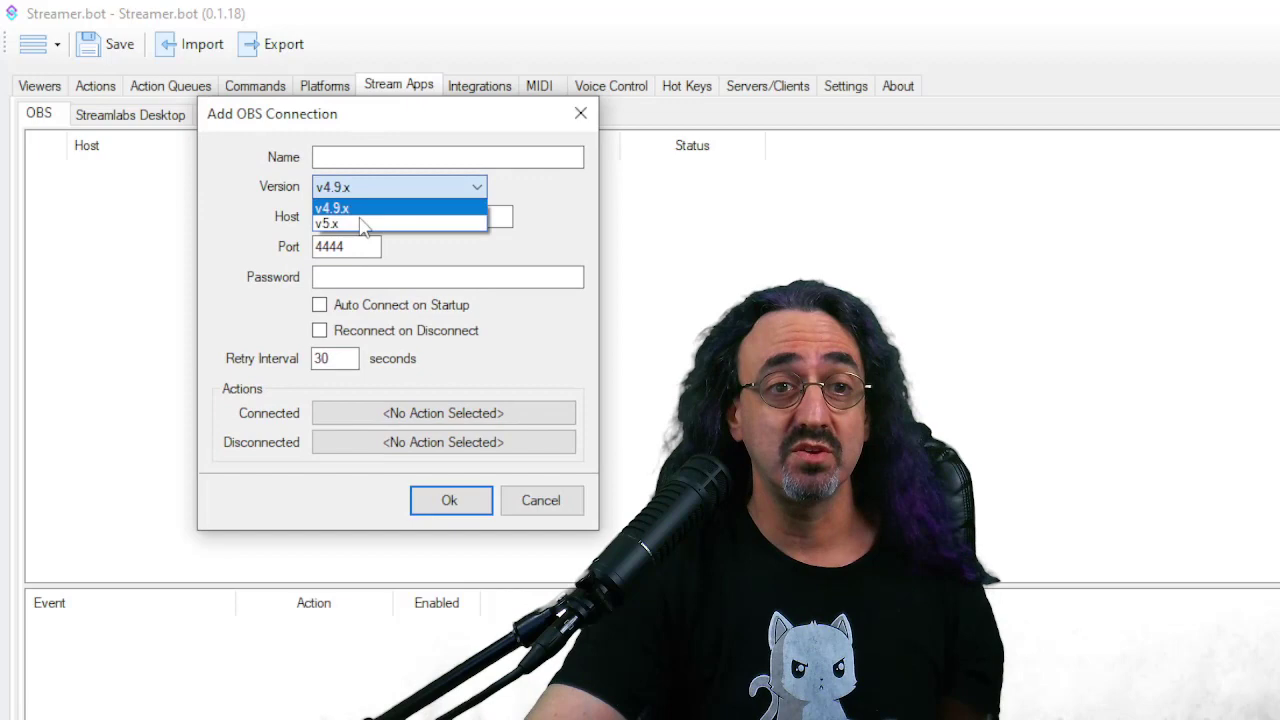
click(363, 224)
click(386, 155)
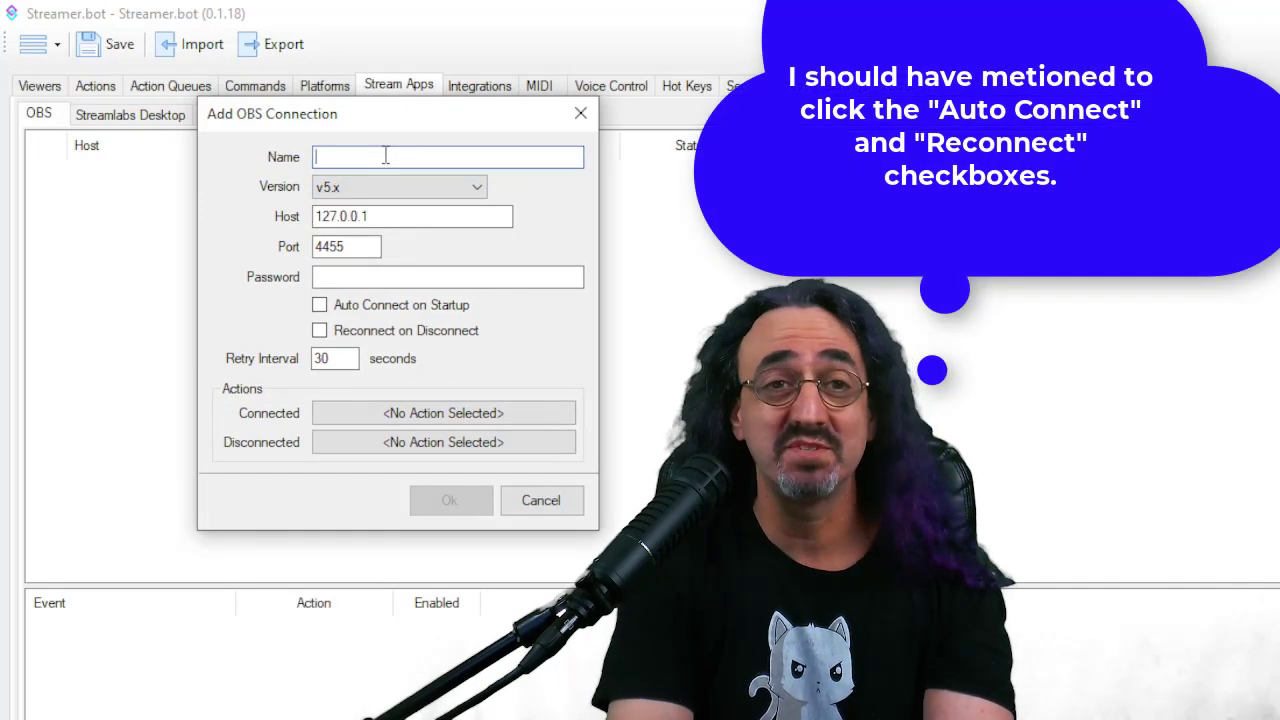
text(OB)
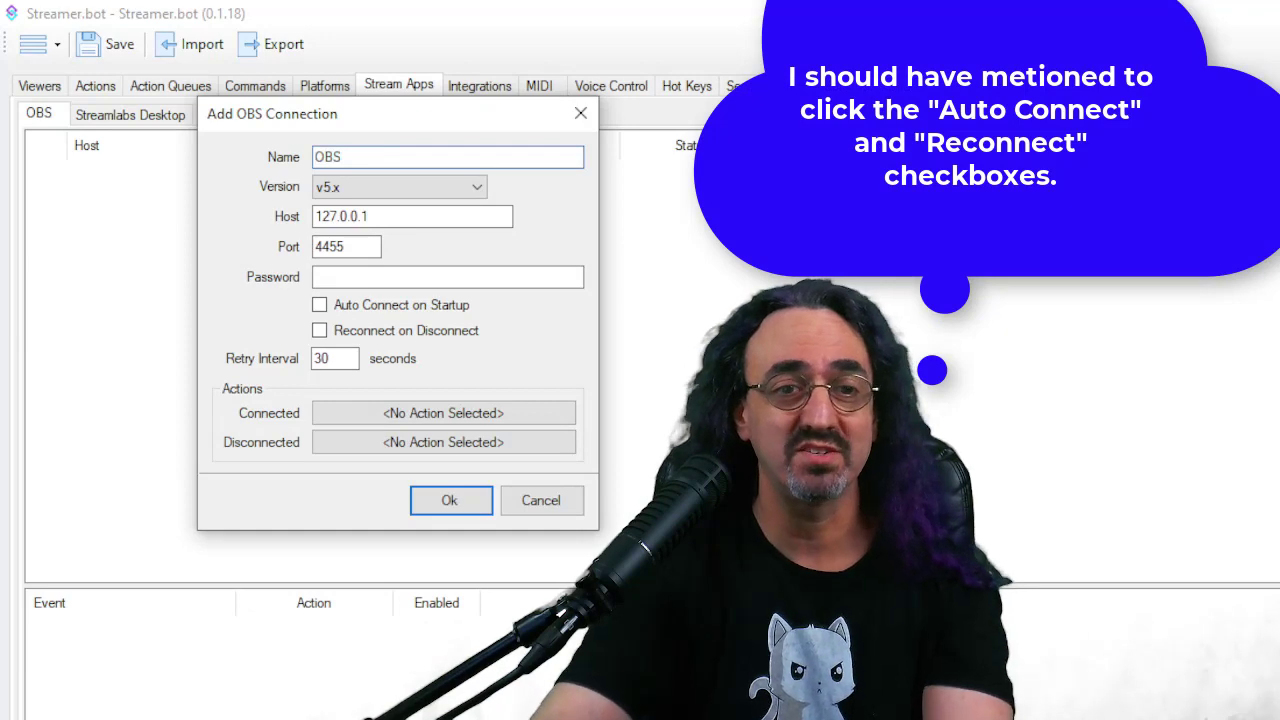
text(S)
click(440, 498)
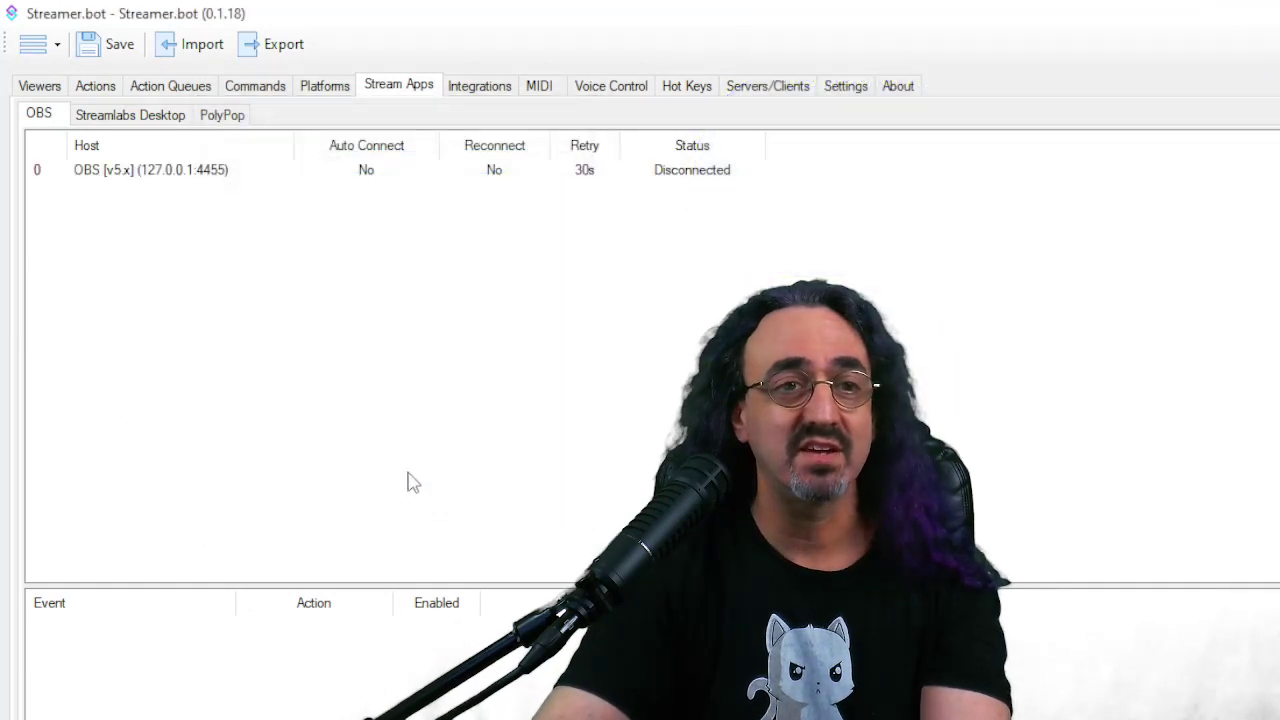
Step: Connect the OBS connection and switch to the Actions page
right_click(128, 167)
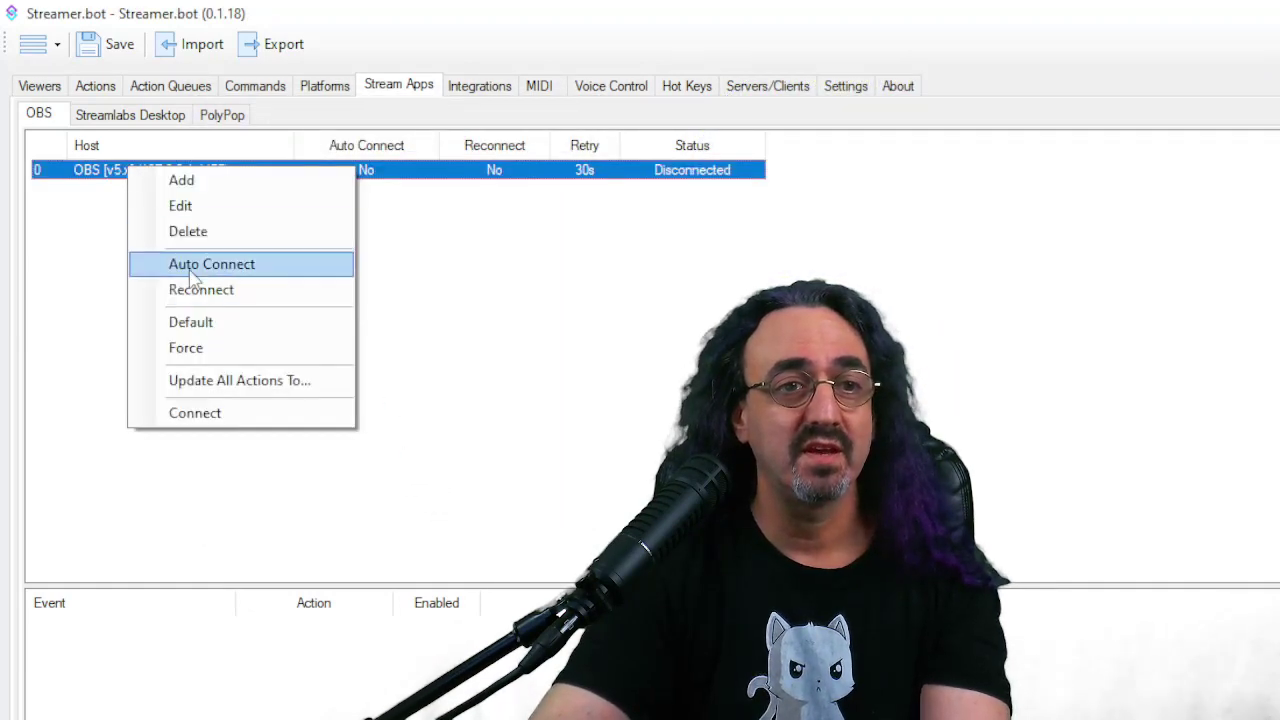
click(216, 413)
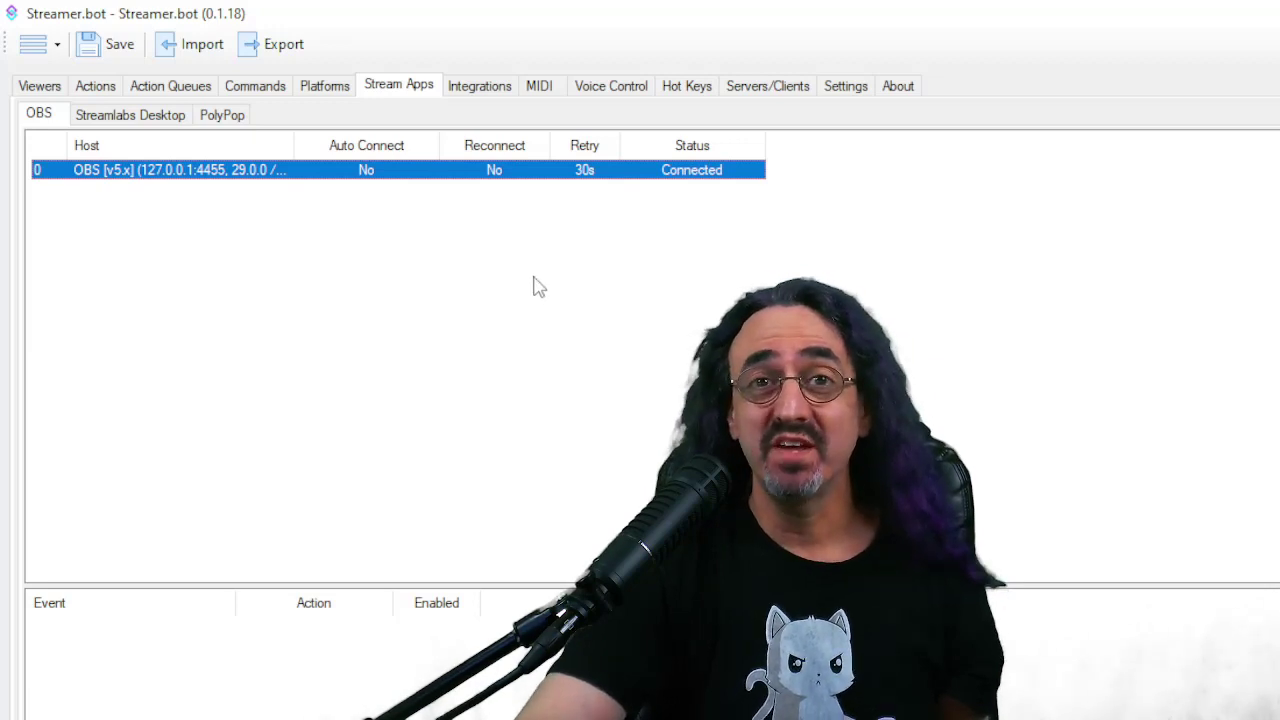
click(104, 88)
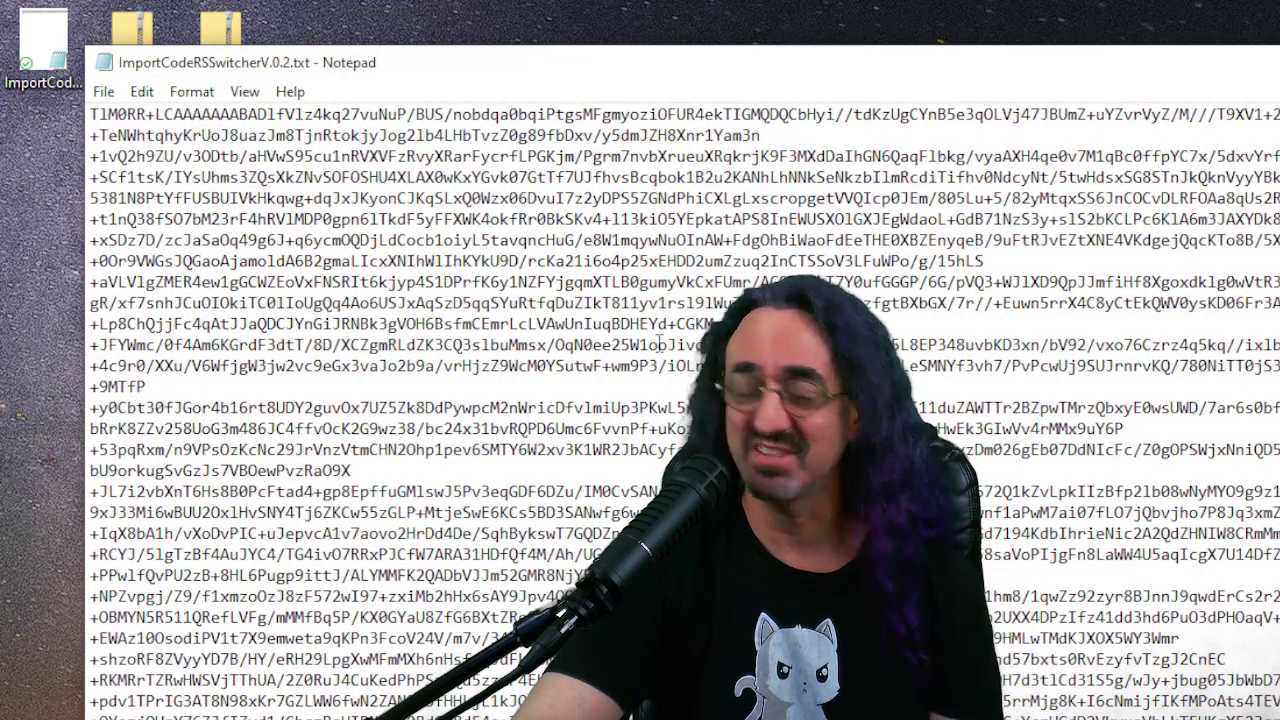
Step: Select and copy the whole import code in ImportCodeRSSwitcherV.0.2.txt
key(ctrl+a)
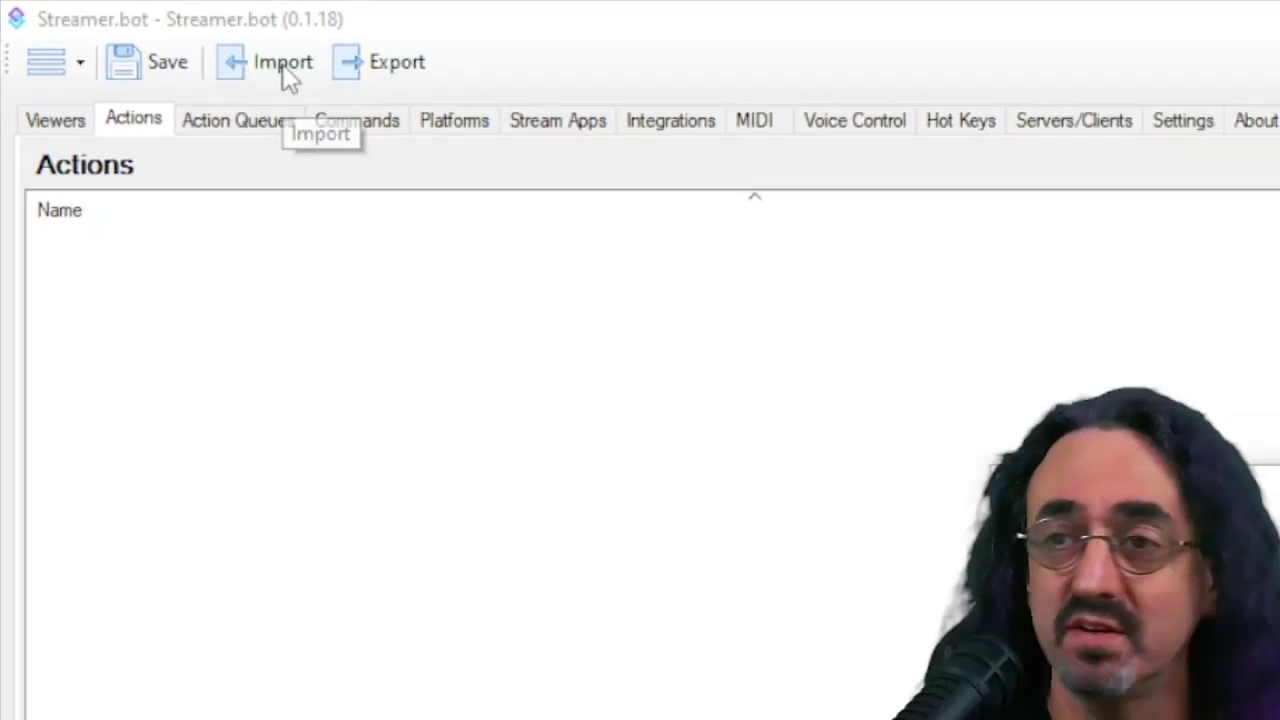
Step: Paste the copied code as the Import String and import the 23 RocksmithUtilities actions
click(566, 140)
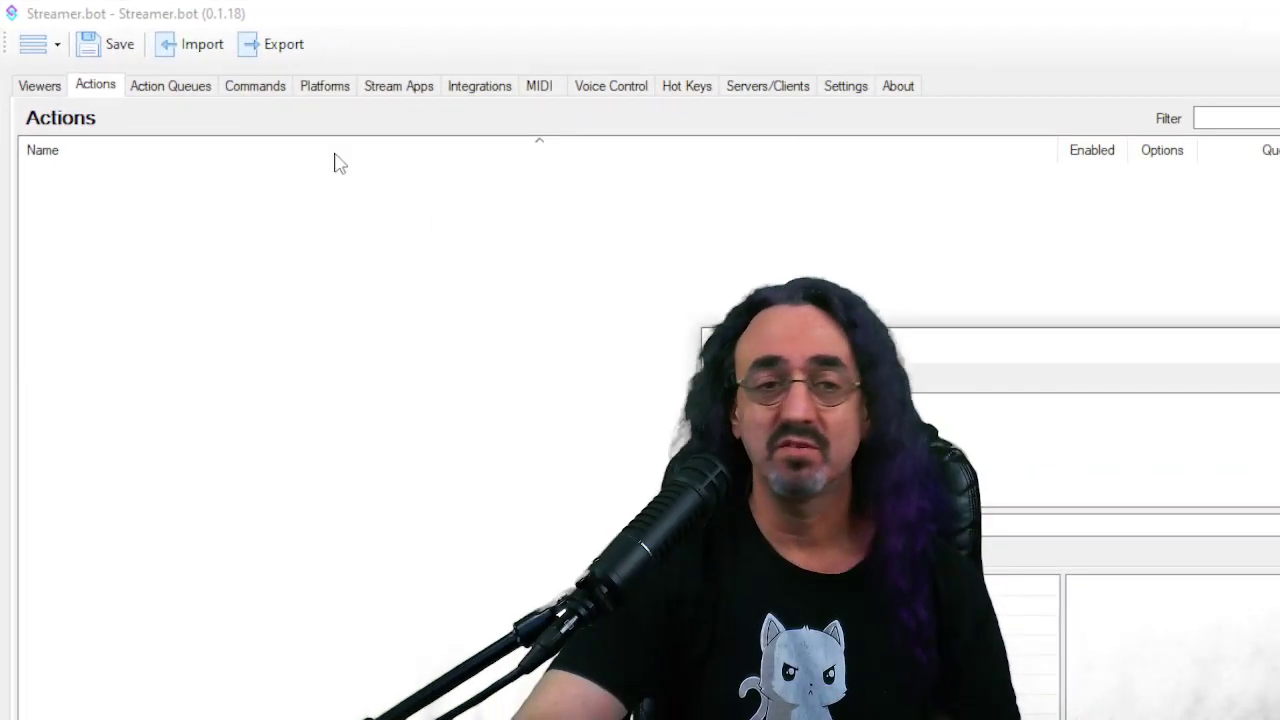
drag(1071, 363, 409, 149)
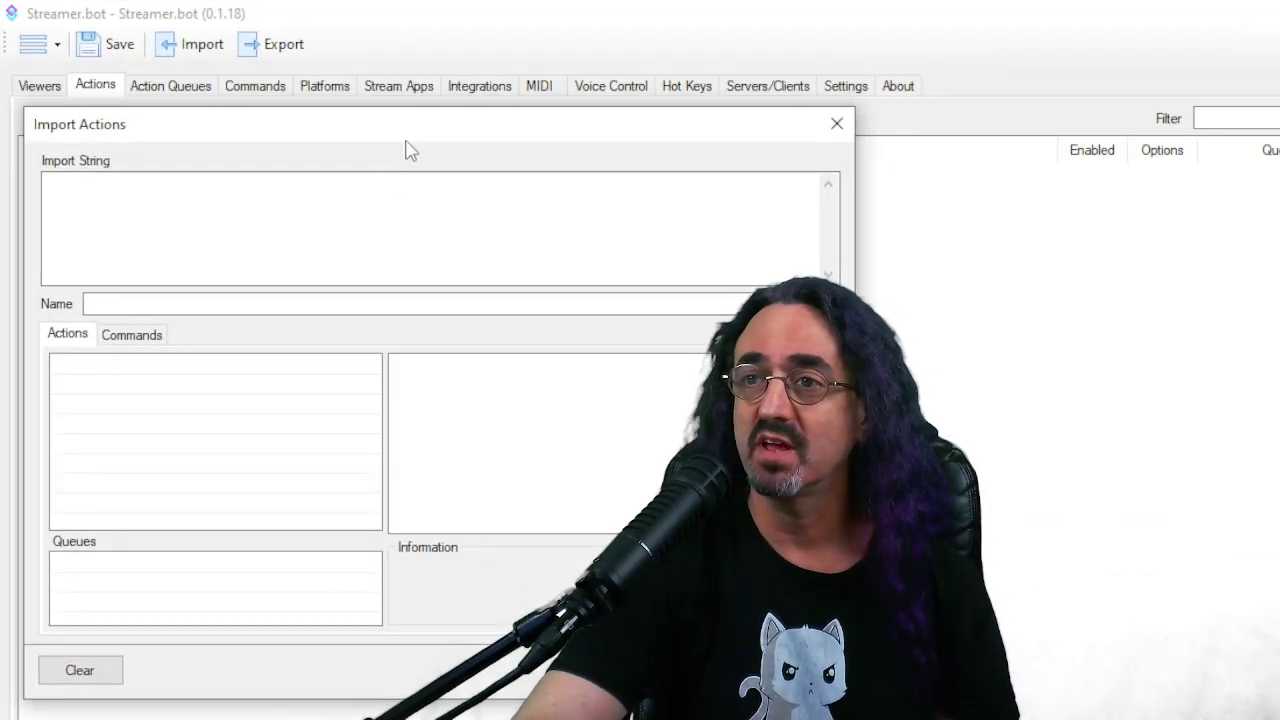
click(370, 218)
key(ctrl+v)
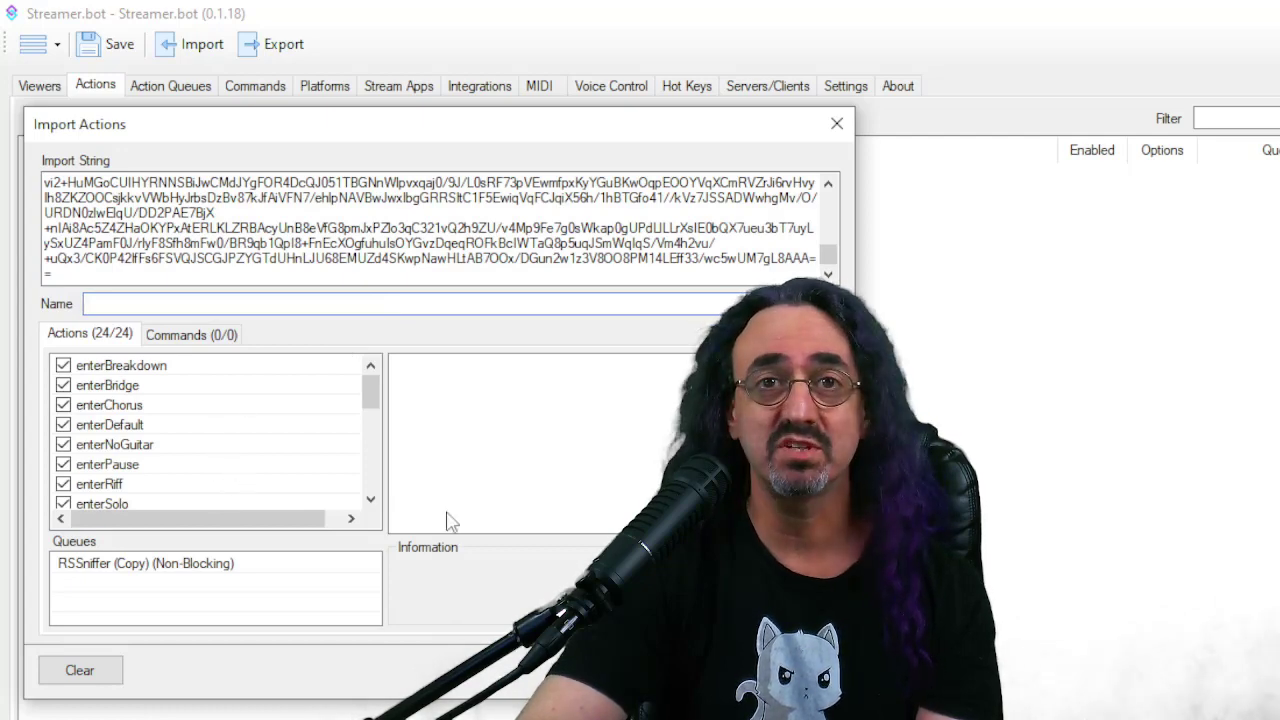
key(Return)
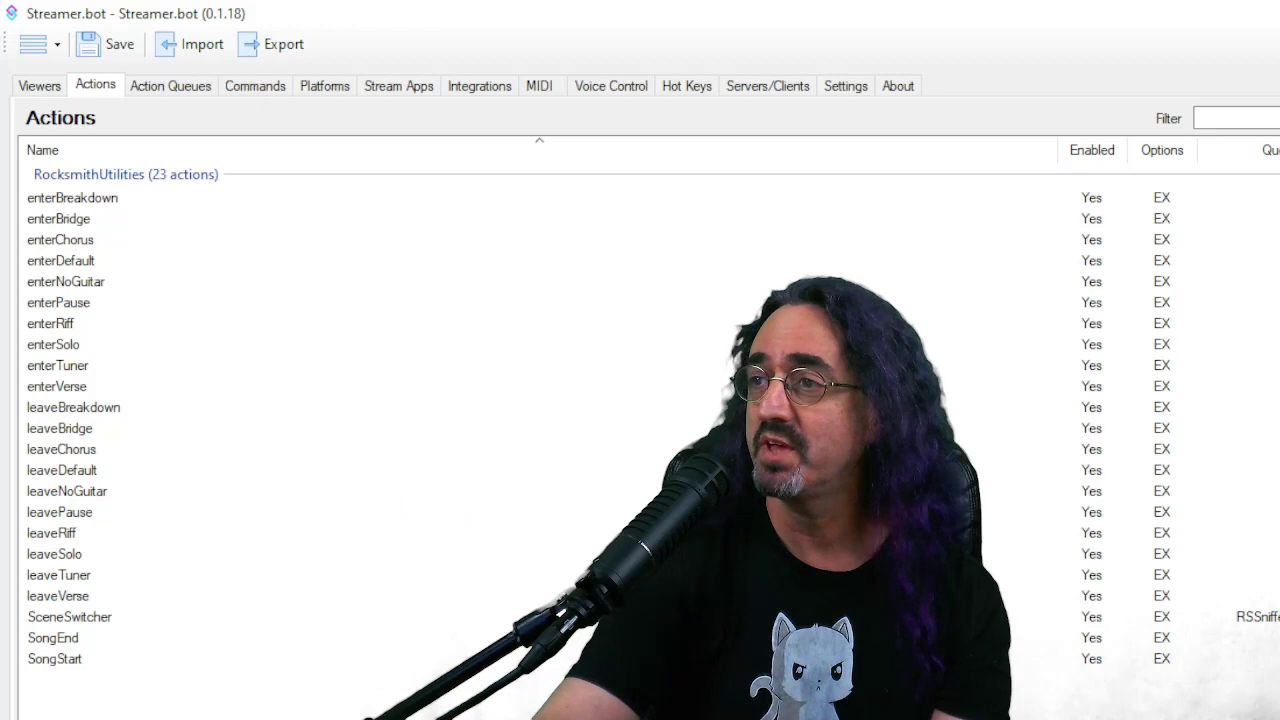
Step: Widen the actions list, browse the enter/leave actions, then select SceneSwitcher to list its sub-actions
drag(1066, 360, 362, 338)
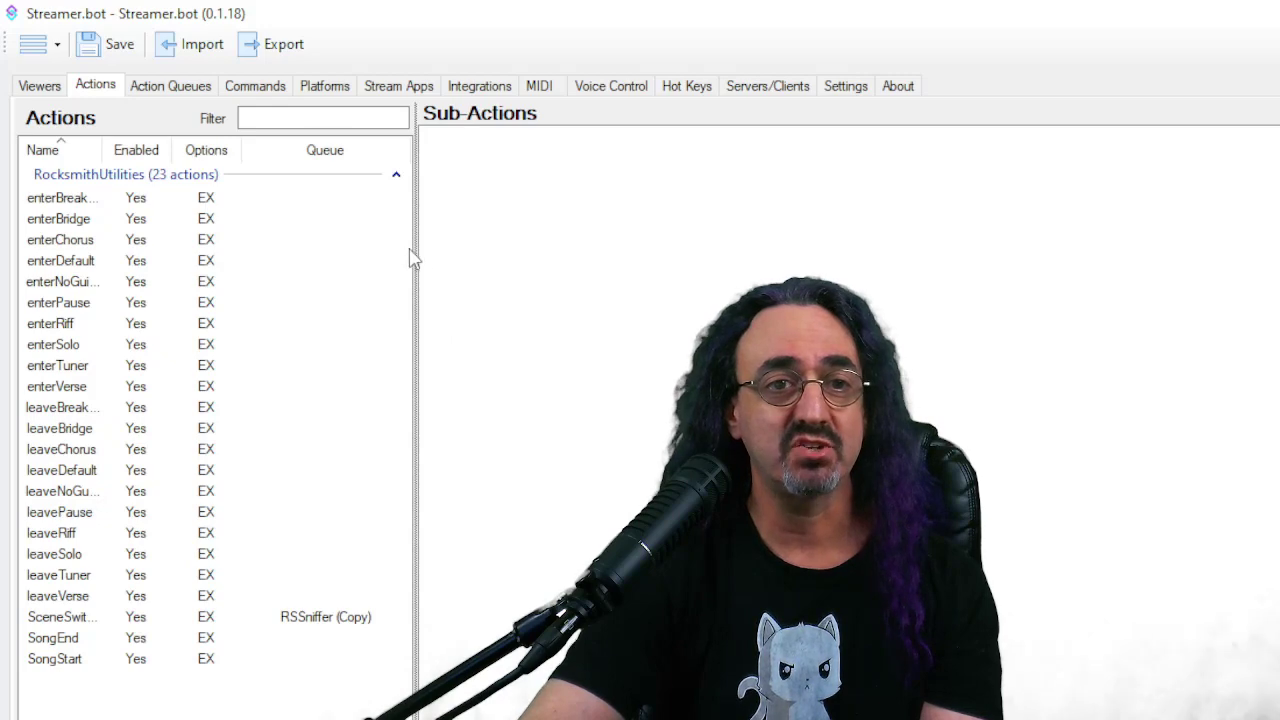
drag(417, 233, 497, 244)
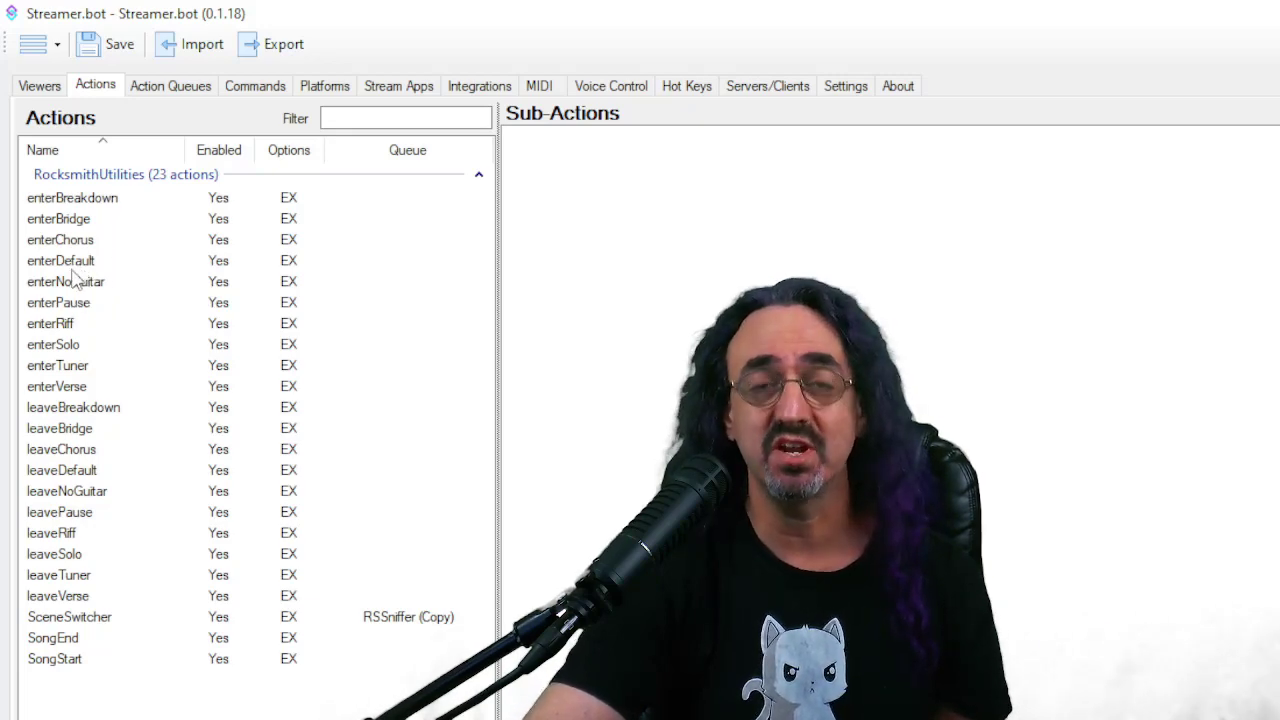
click(75, 198)
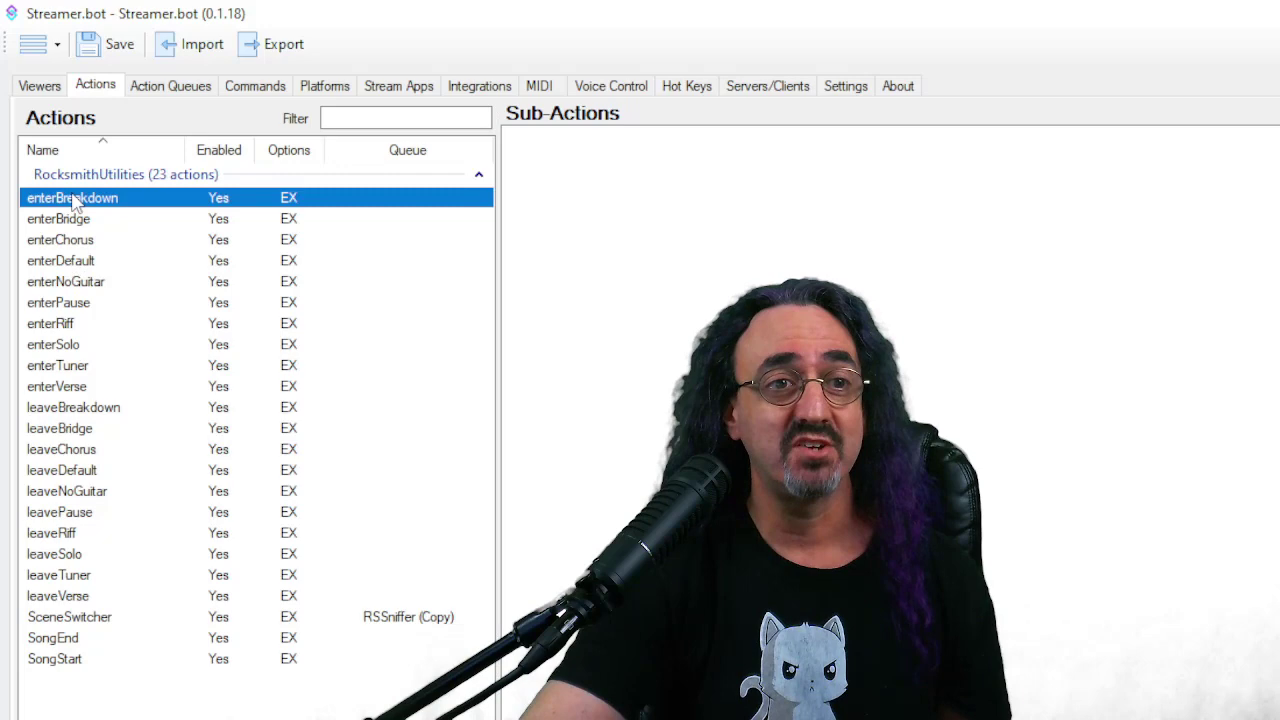
click(75, 219)
click(72, 260)
click(70, 323)
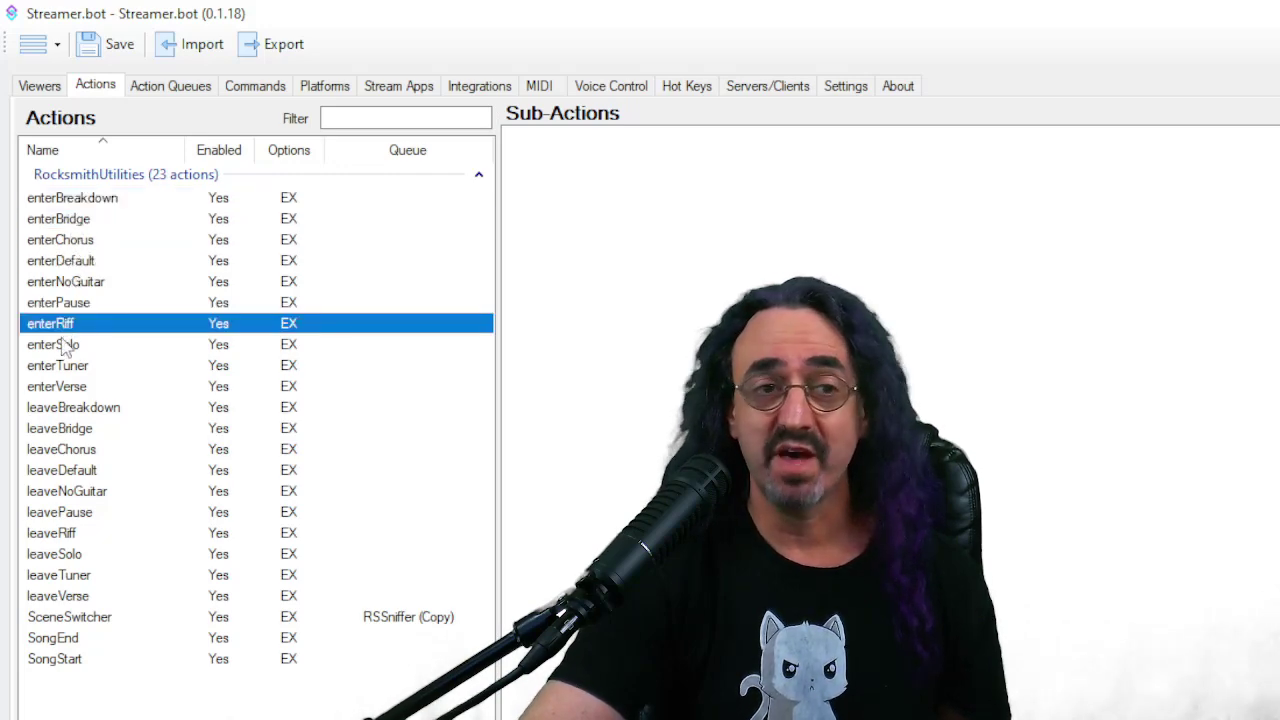
click(68, 365)
click(76, 491)
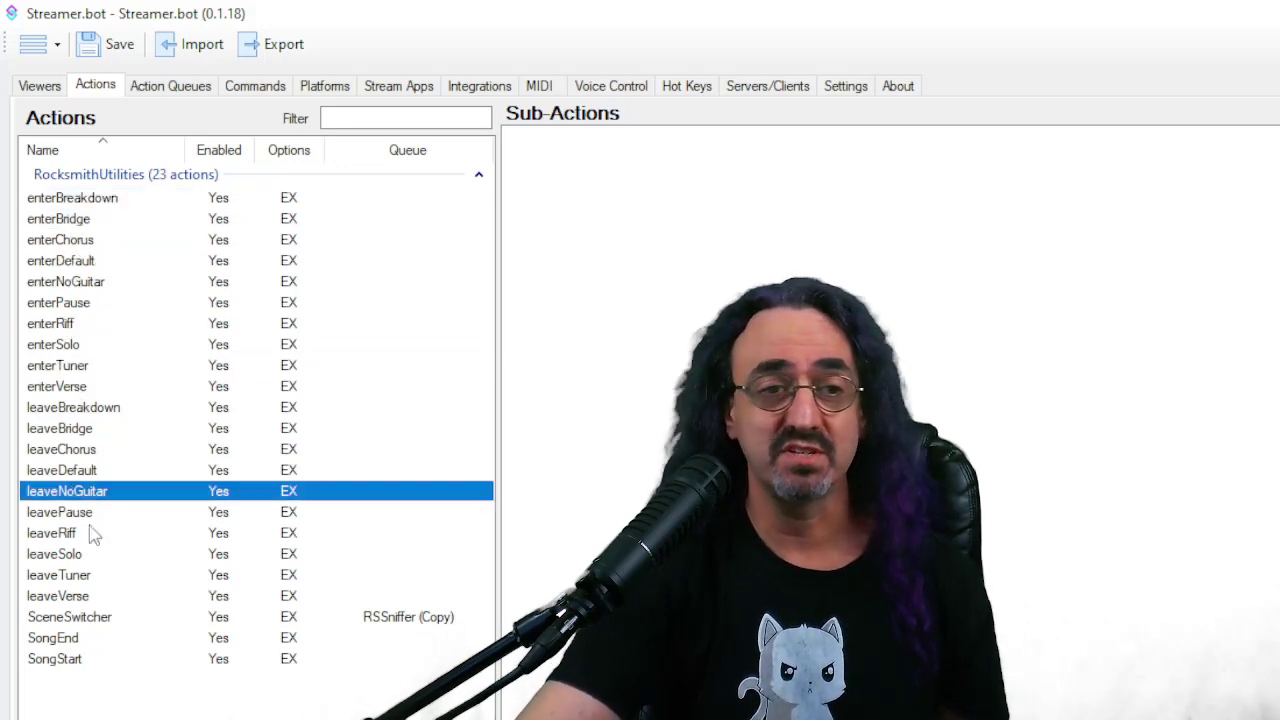
click(67, 620)
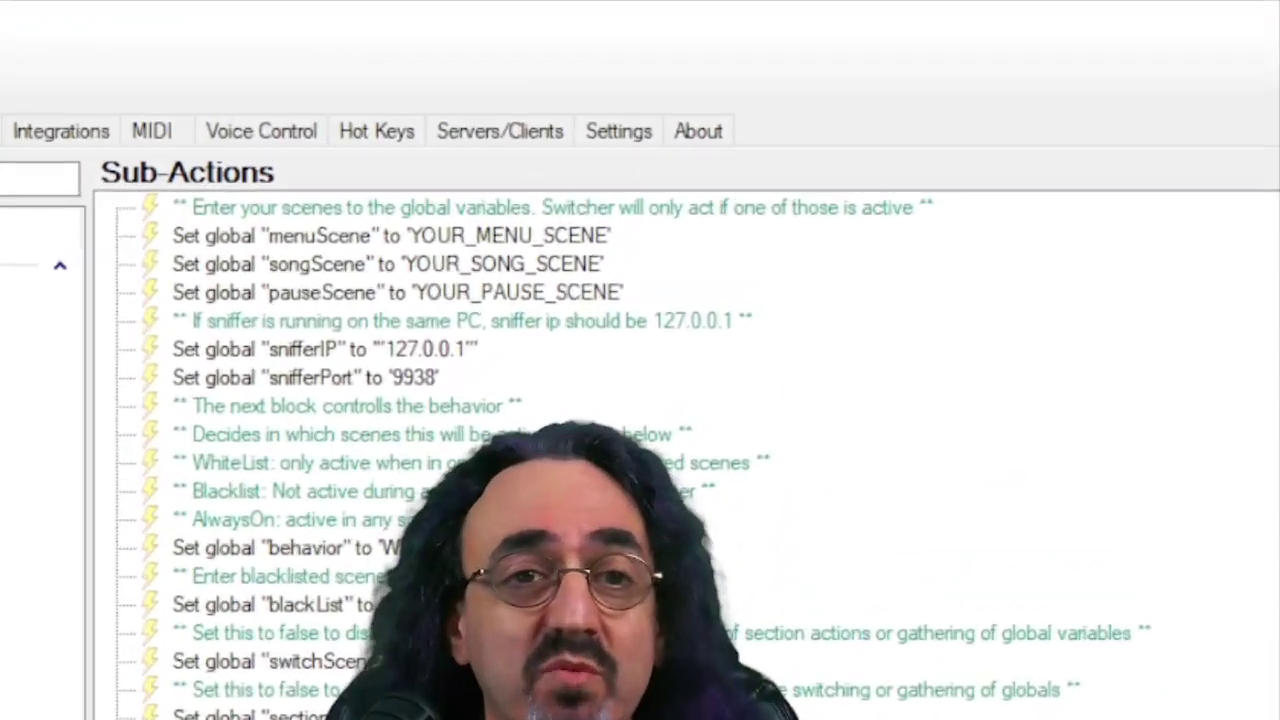
Step: Add timed action 'RS Scene Switcher Timer' with a 1-second interval that runs SceneSwitcher
click(618, 131)
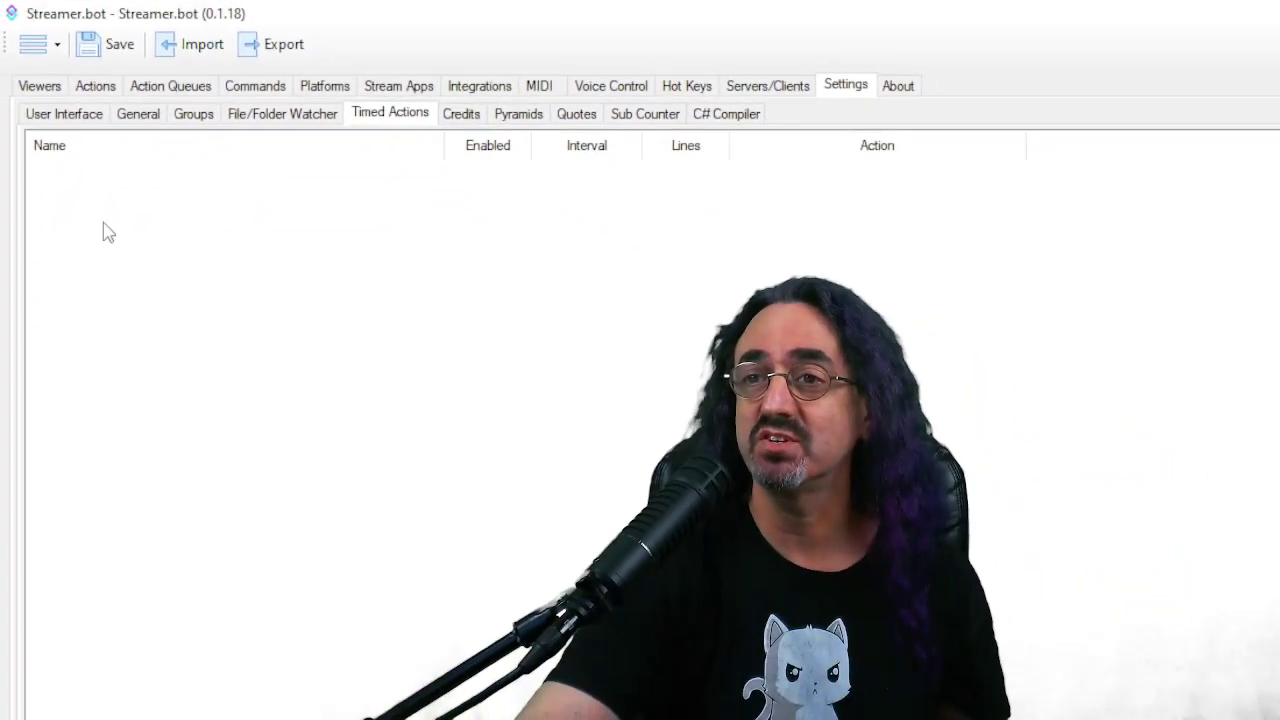
right_click(39, 399)
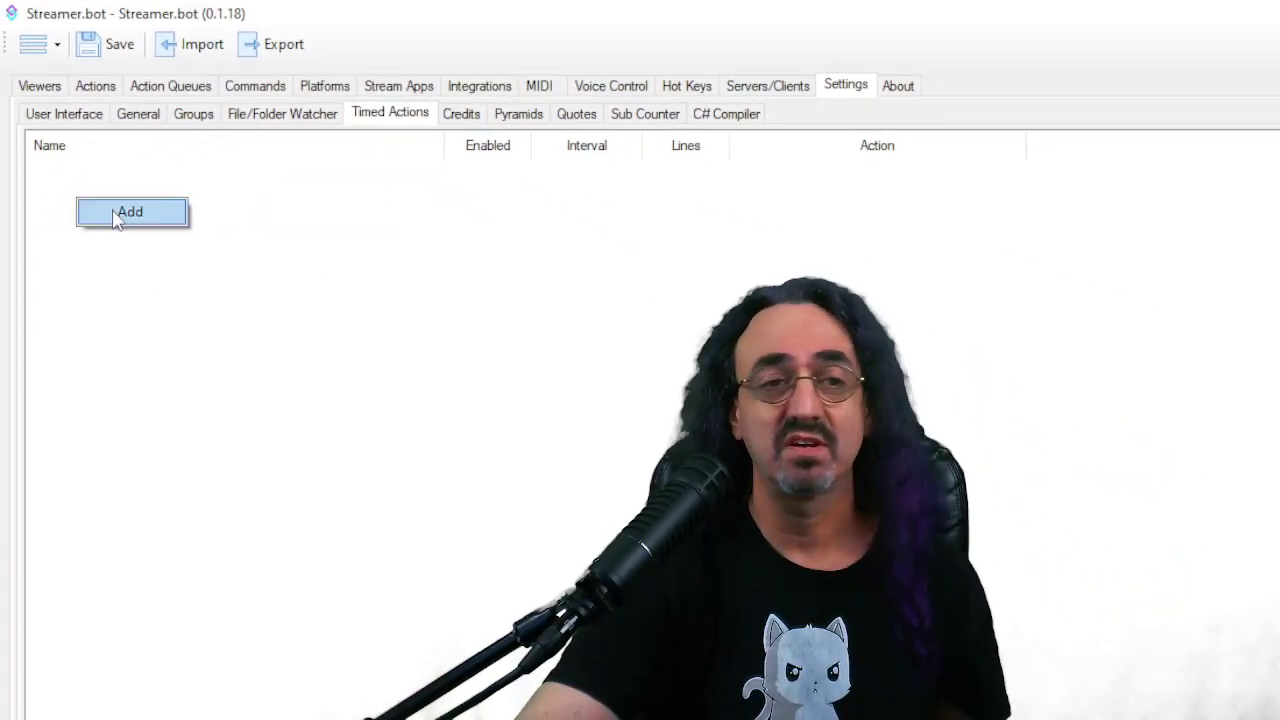
click(115, 213)
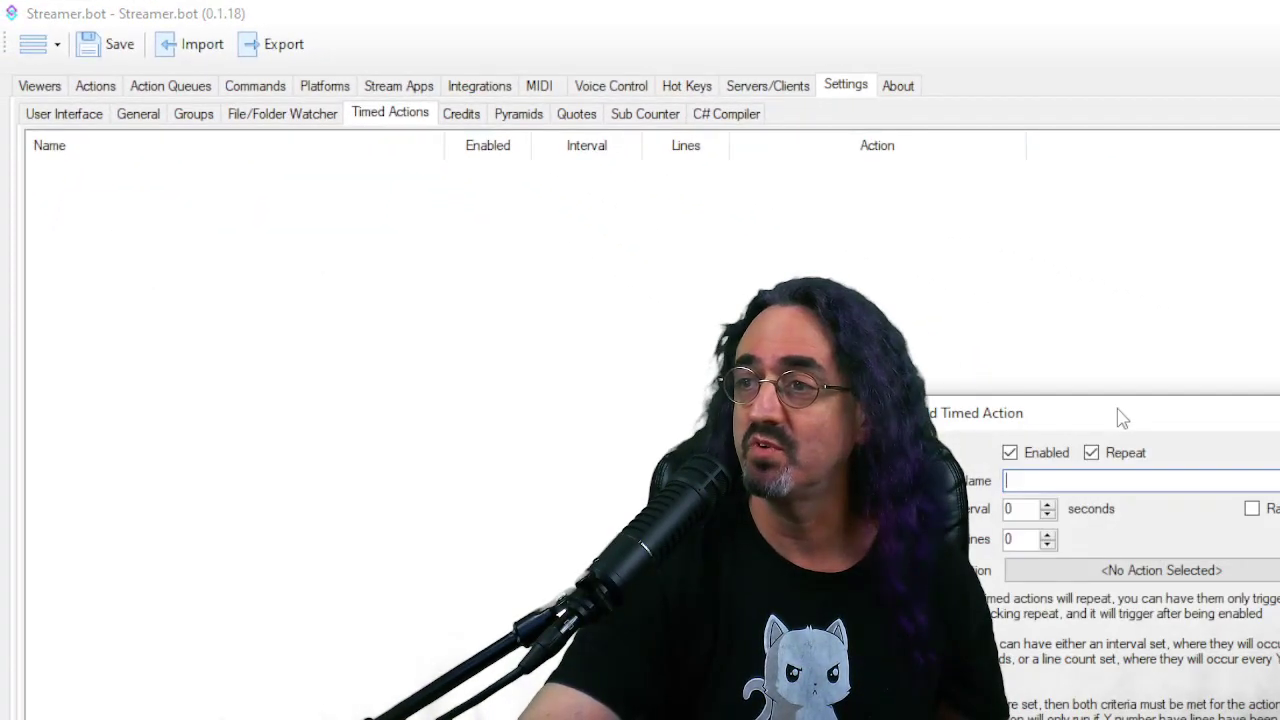
drag(1121, 418, 320, 144)
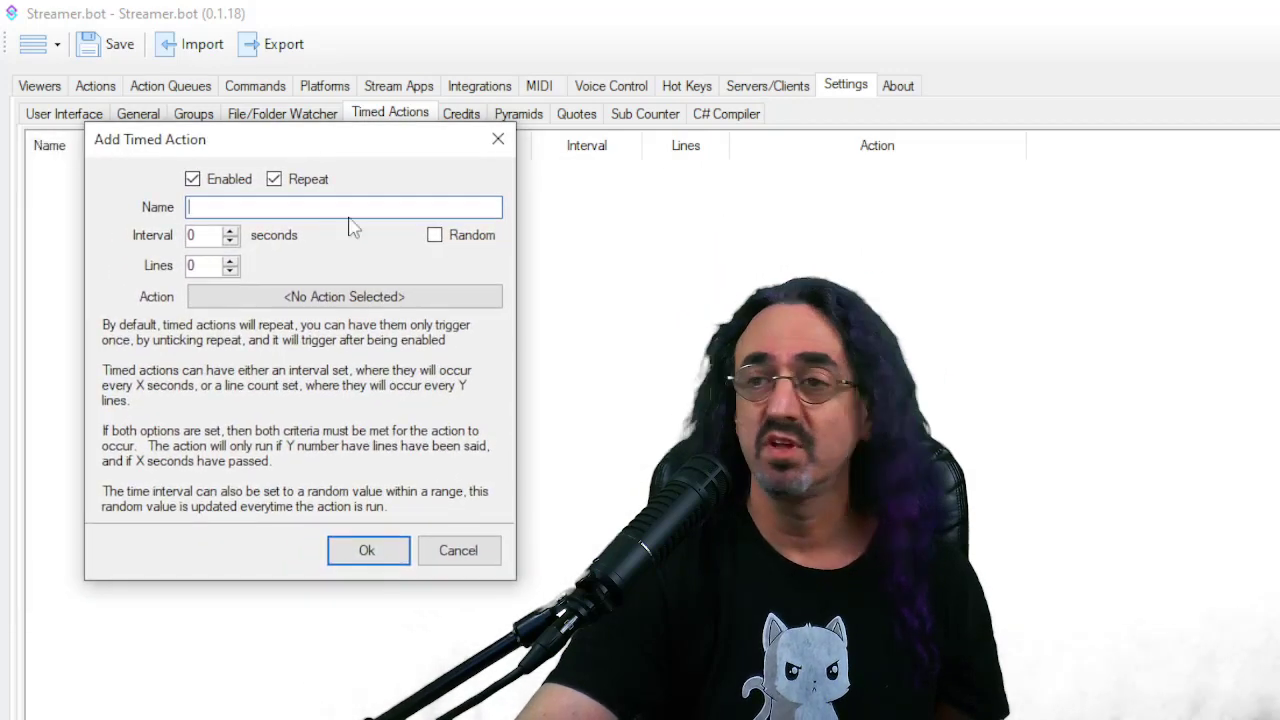
text(RS)
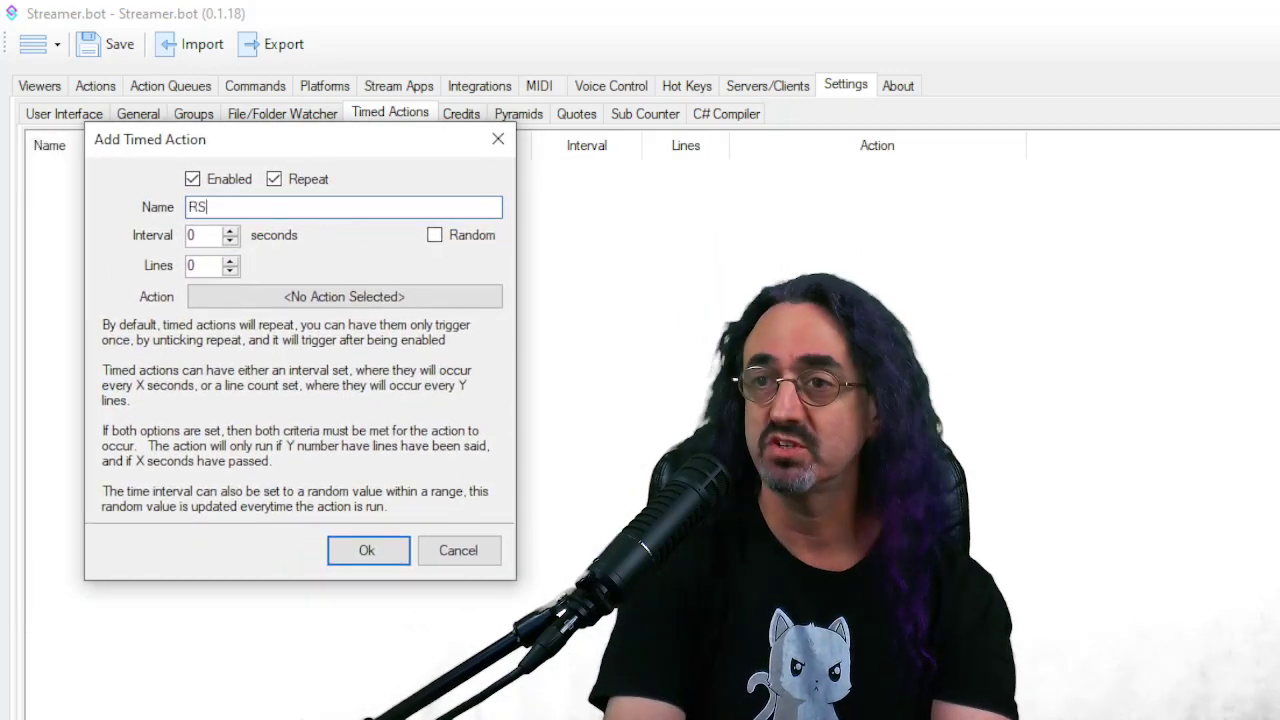
text( Scene Sw)
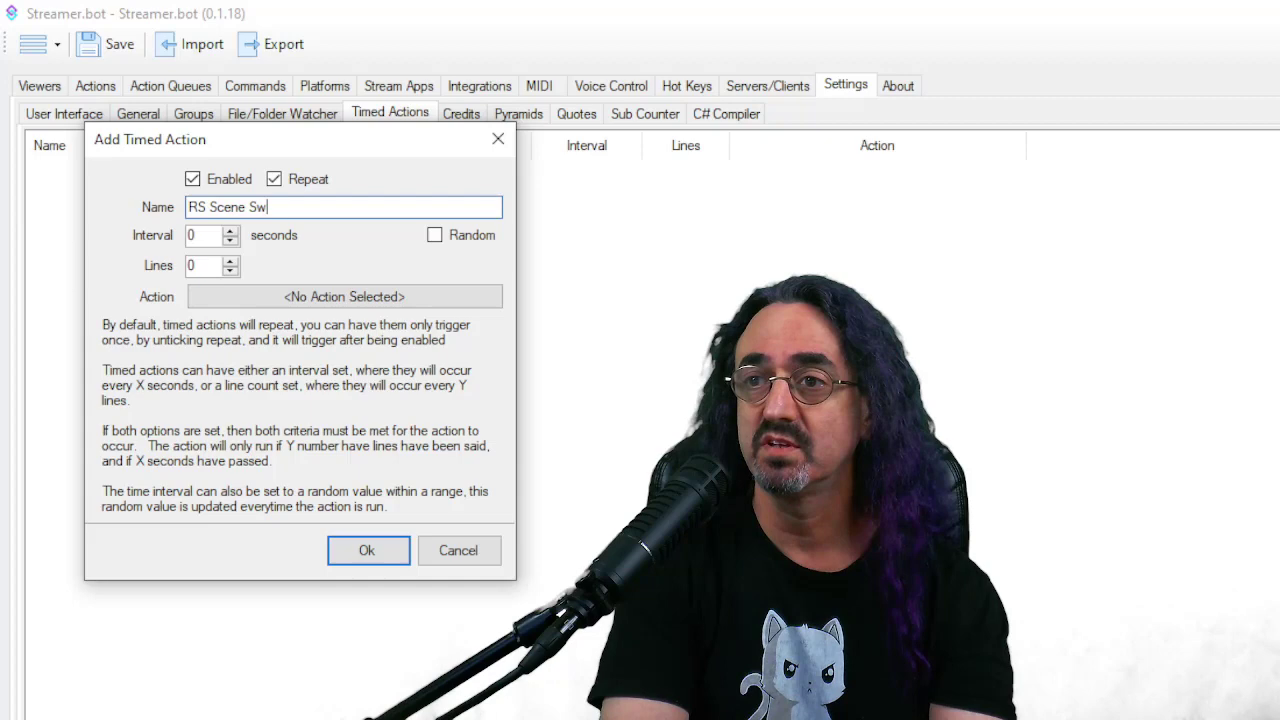
text(itcher Timer)
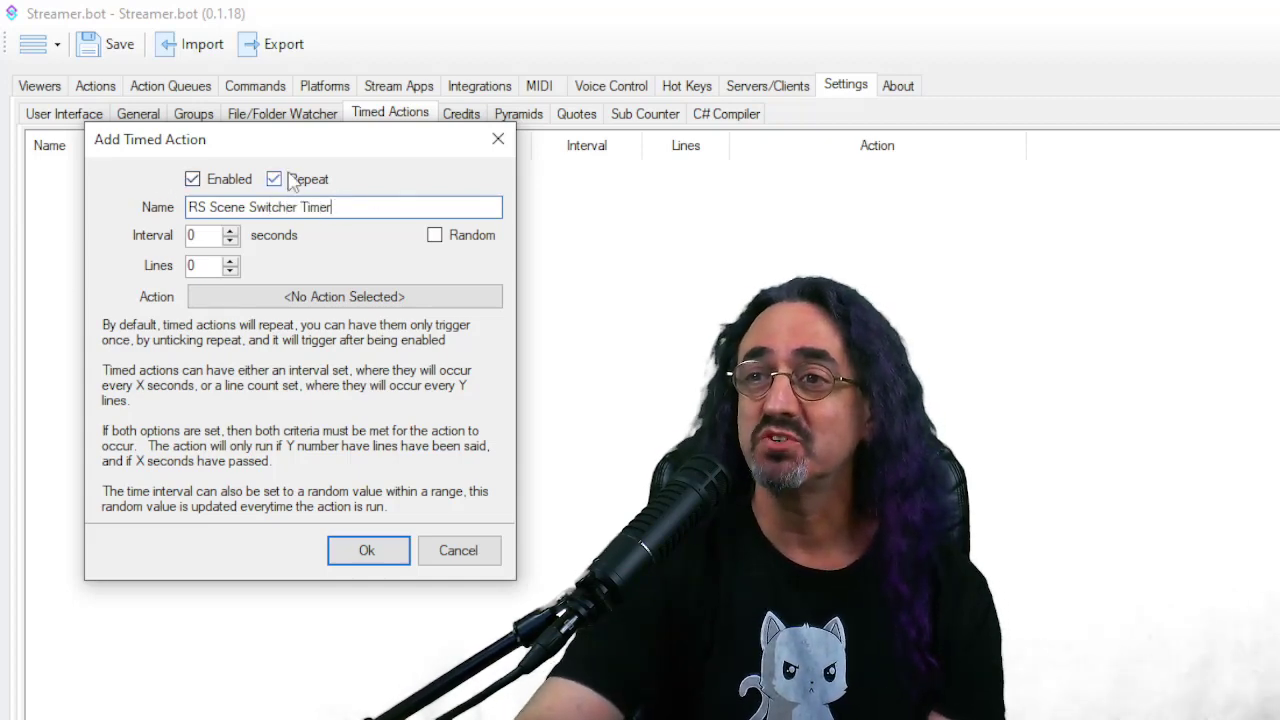
double_click(193, 235)
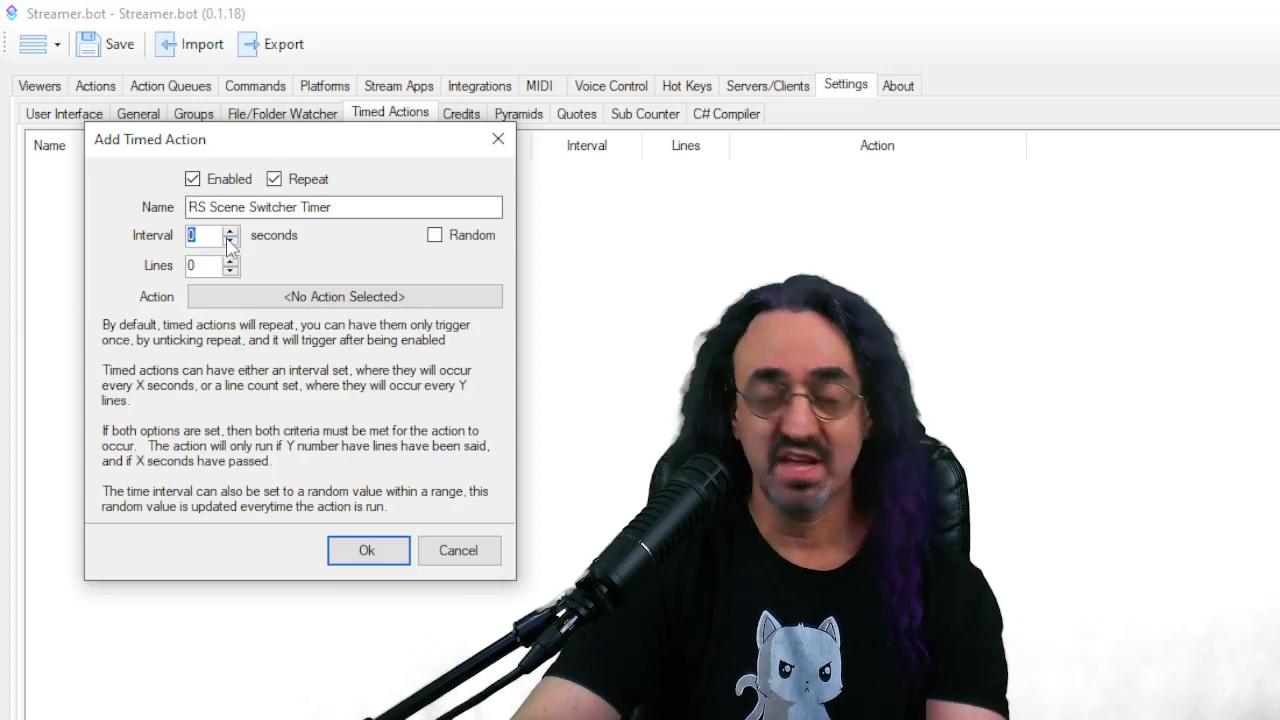
click(300, 300)
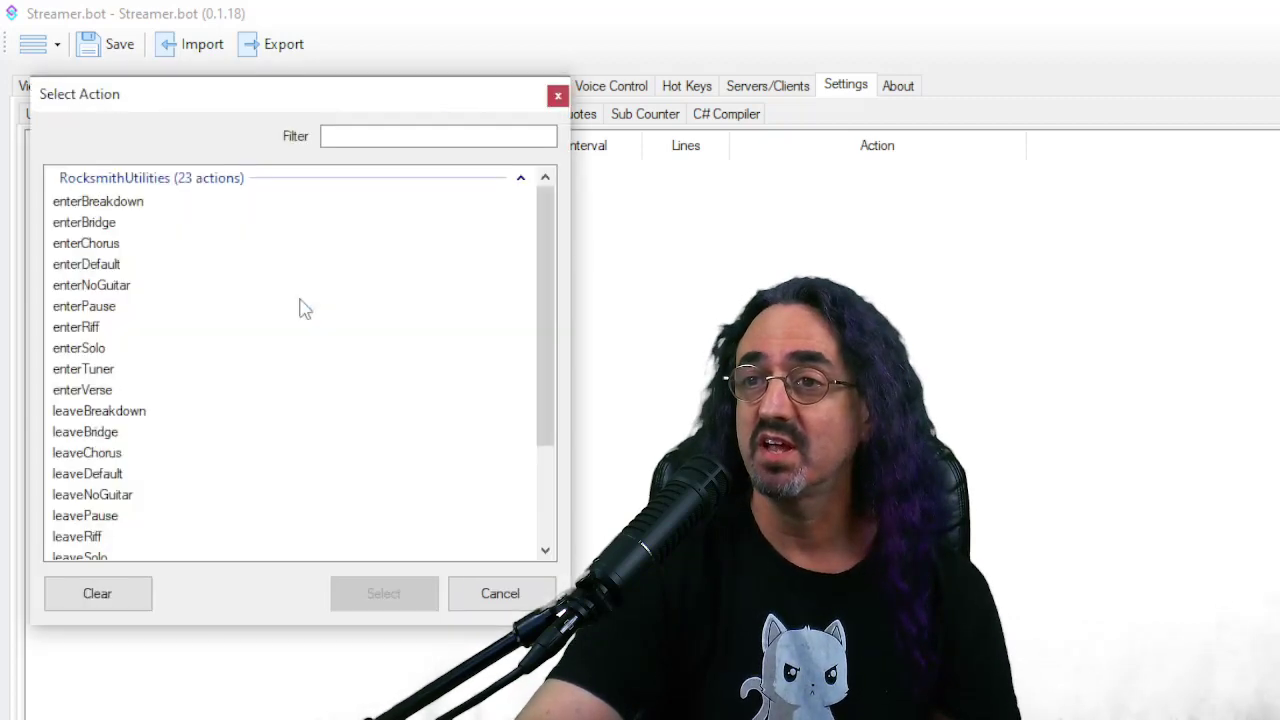
drag(540, 323, 535, 420)
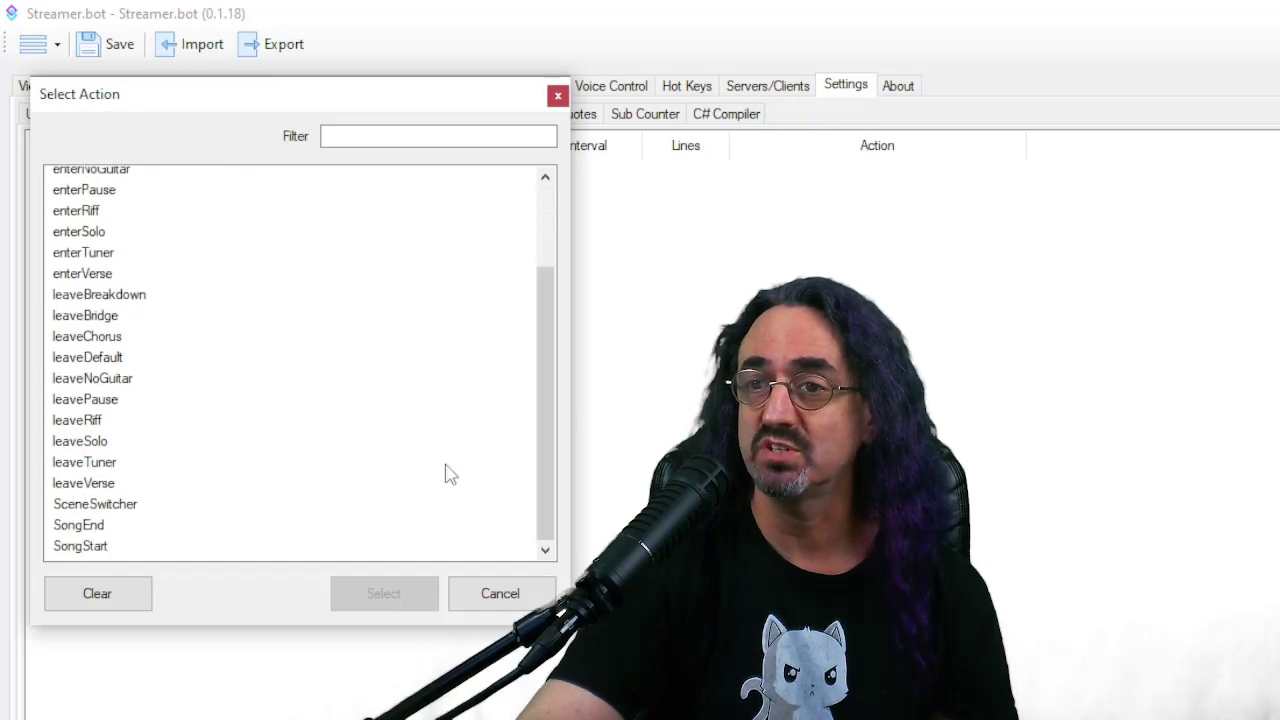
click(140, 506)
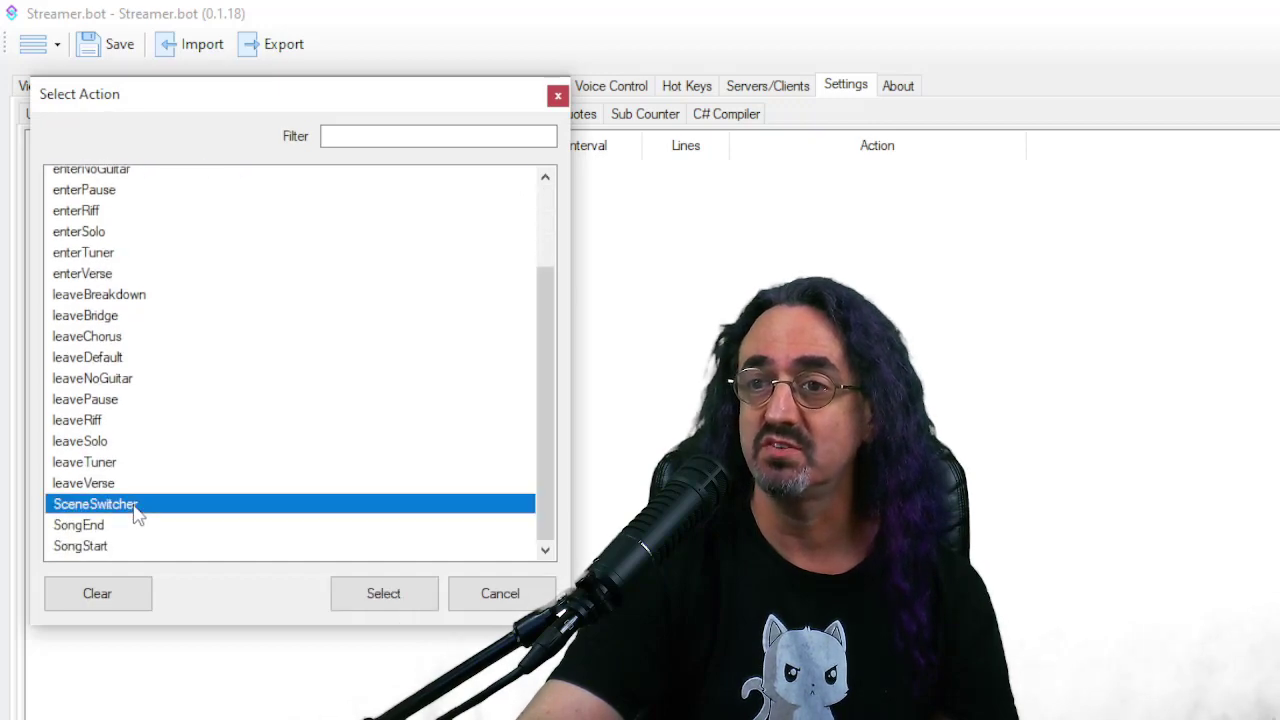
click(362, 598)
click(365, 551)
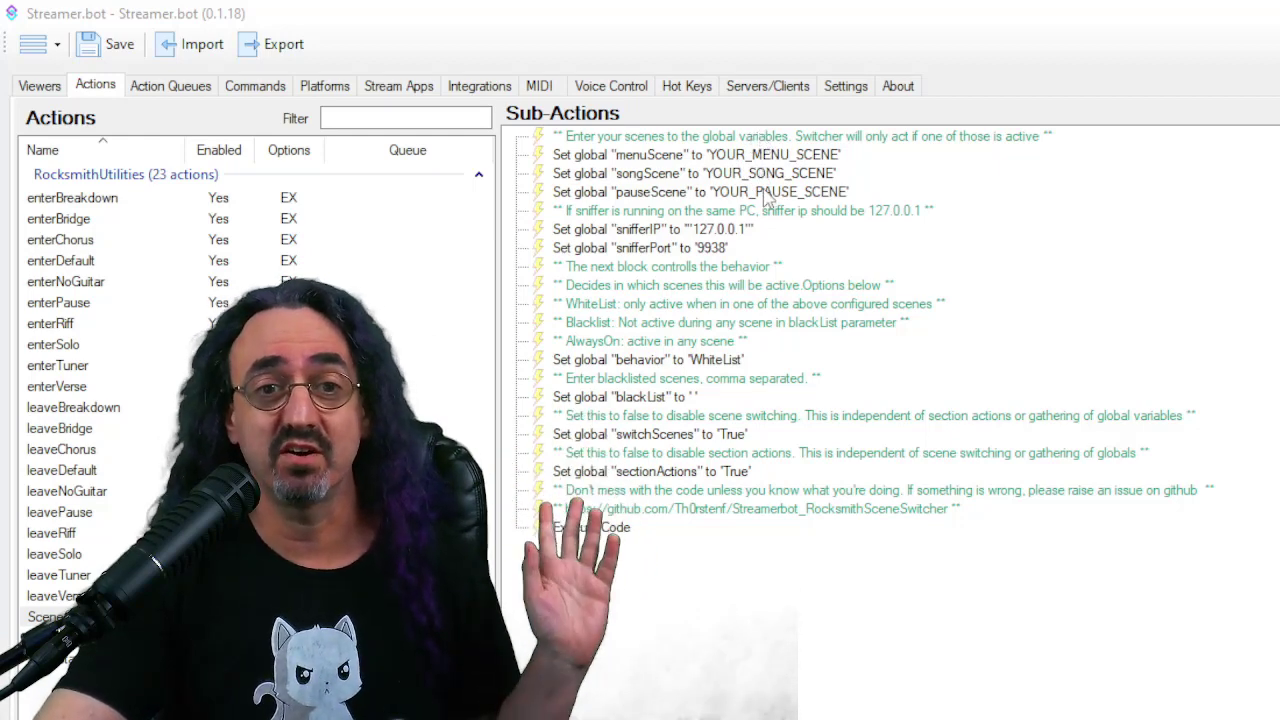
Step: Replace the YOUR_MENU_SCENE placeholder in the menuScene global with 'LIVE - HOME'
double_click(735, 155)
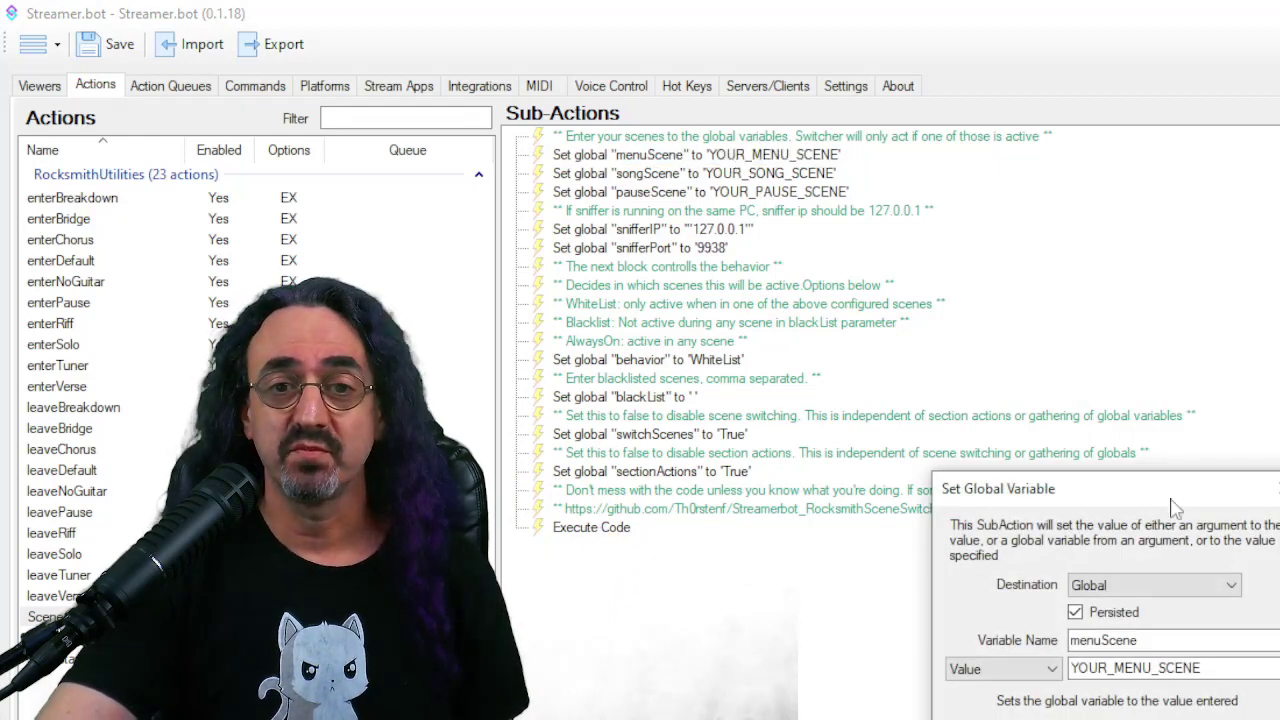
drag(1185, 492, 899, 206)
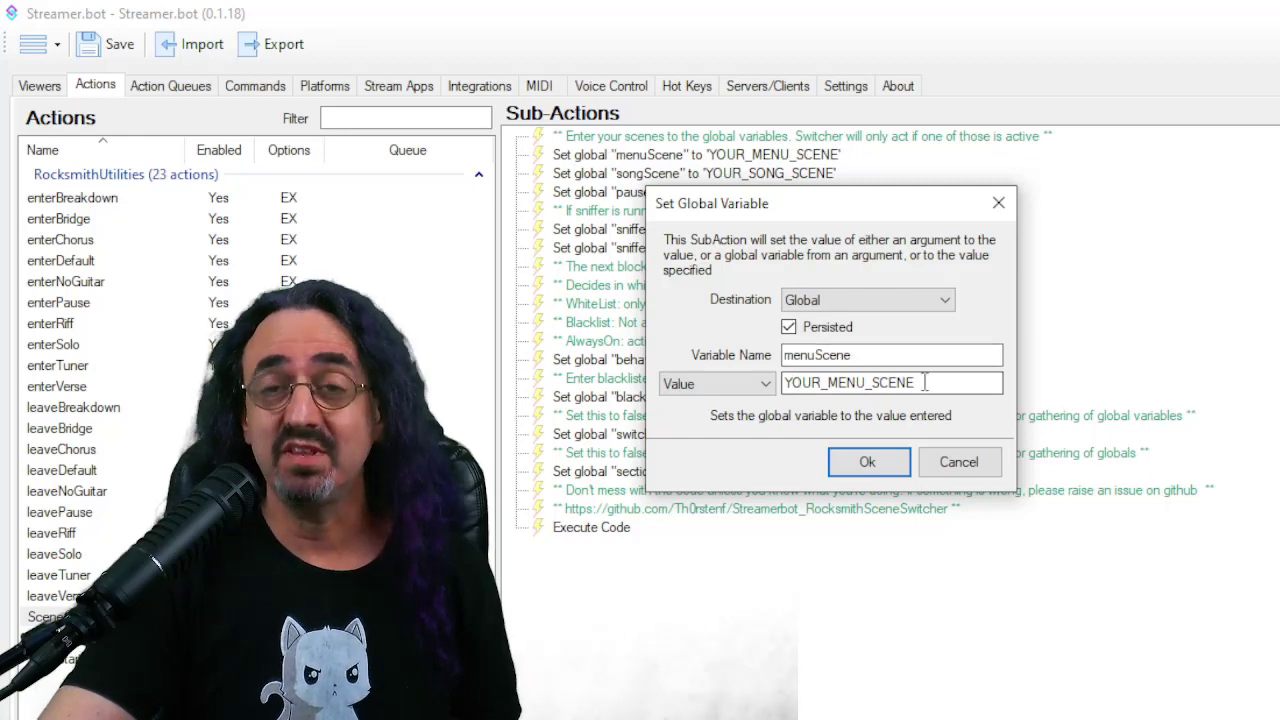
drag(925, 382, 760, 385)
text(LIVE - HOME)
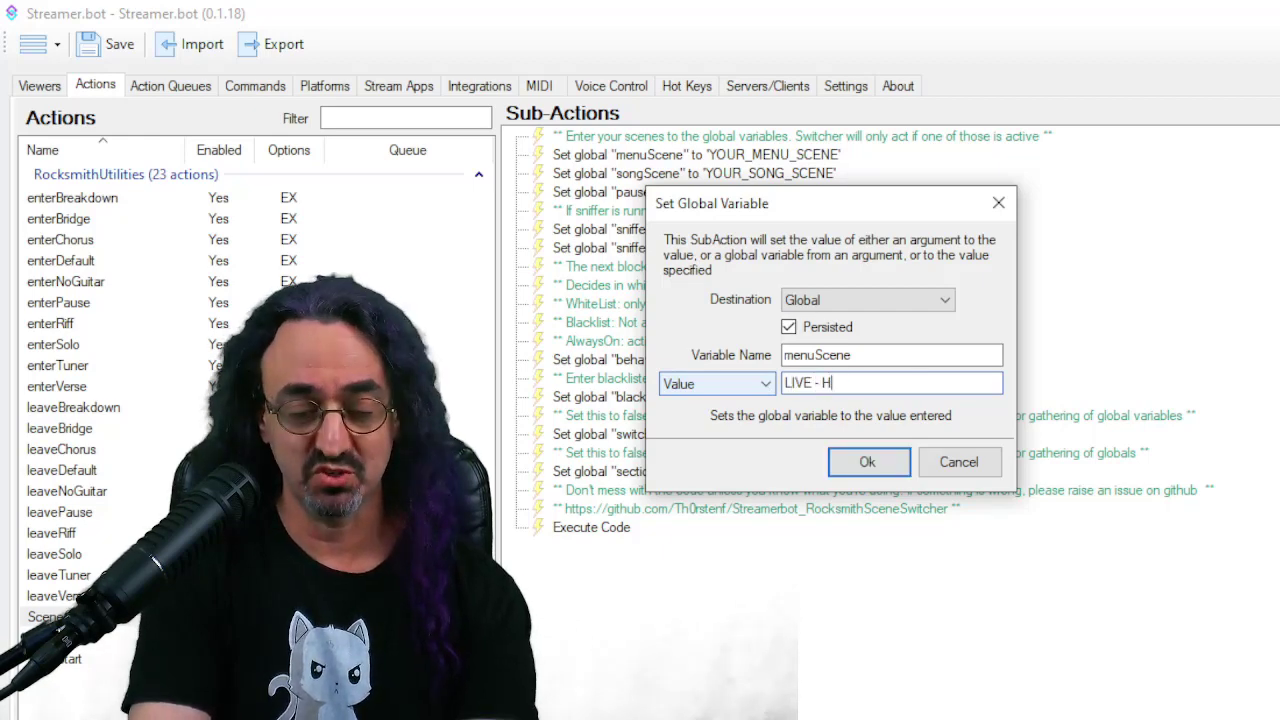
click(866, 461)
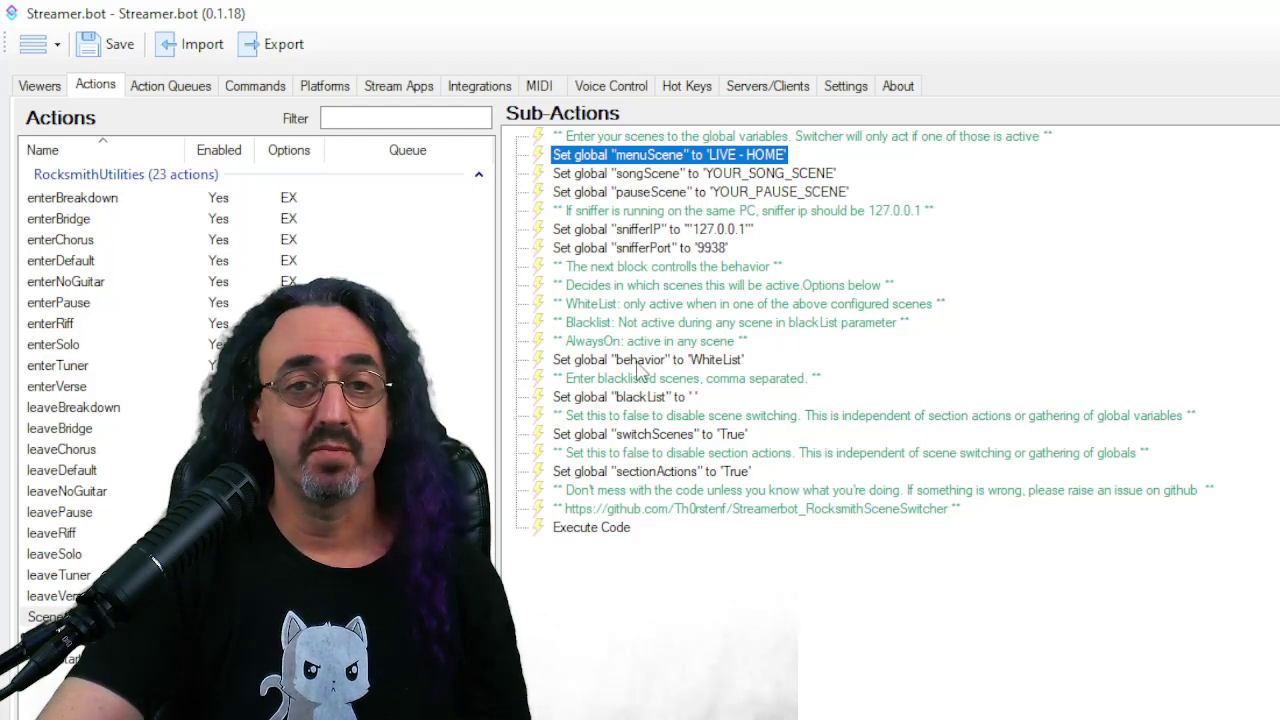
Step: Change the Set global behavior value from WhiteList to AlwaysOn
double_click(640, 362)
drag(1163, 508, 1054, 240)
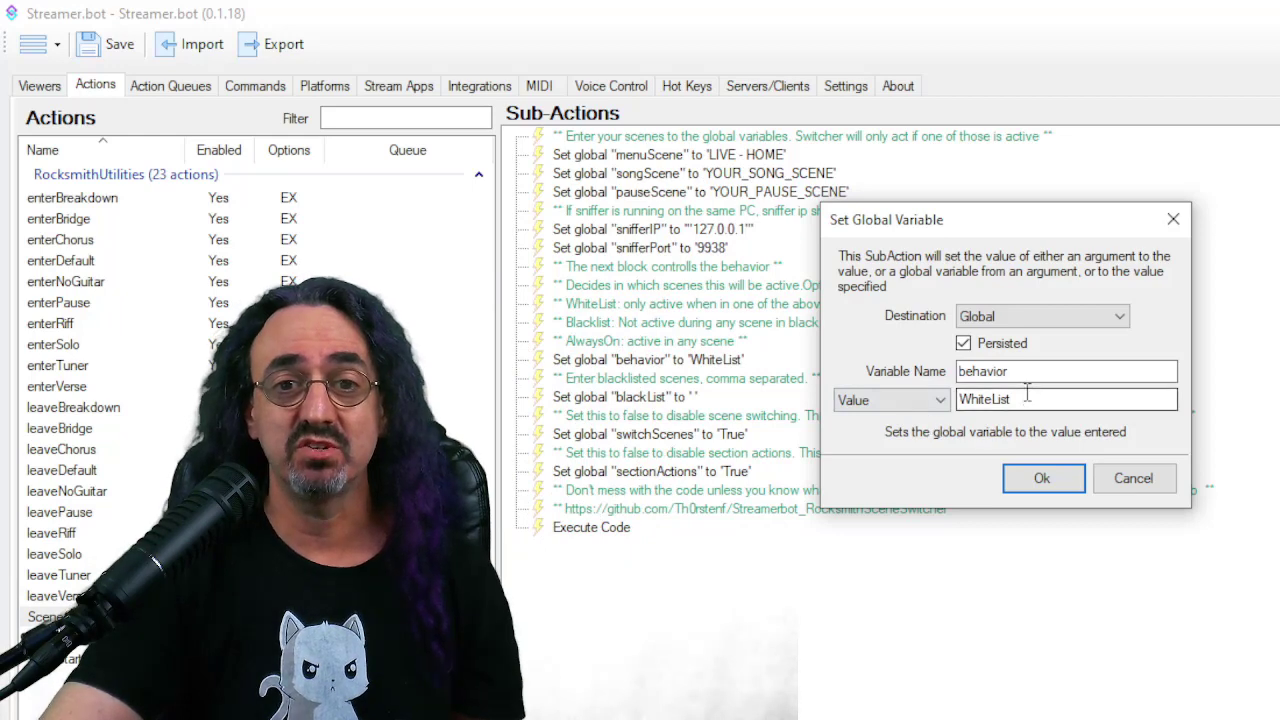
drag(1012, 399, 955, 398)
drag(964, 228, 915, 280)
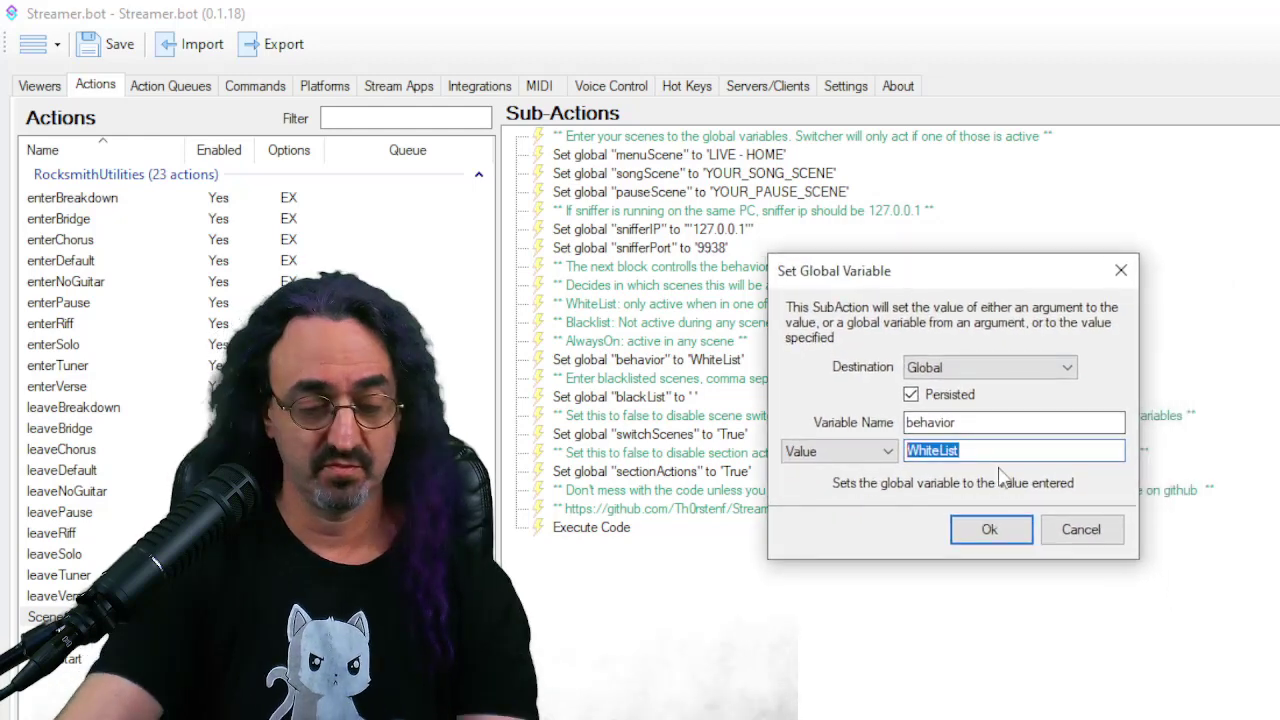
text(AlwaysOn)
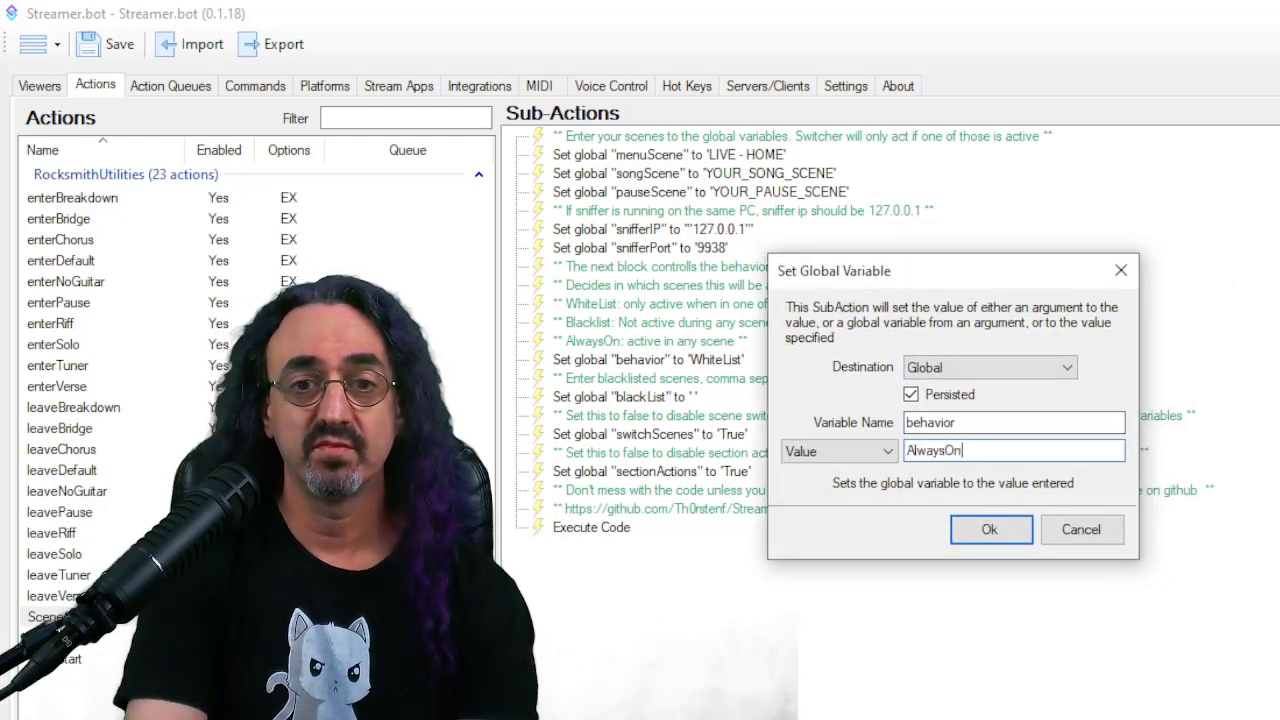
click(988, 531)
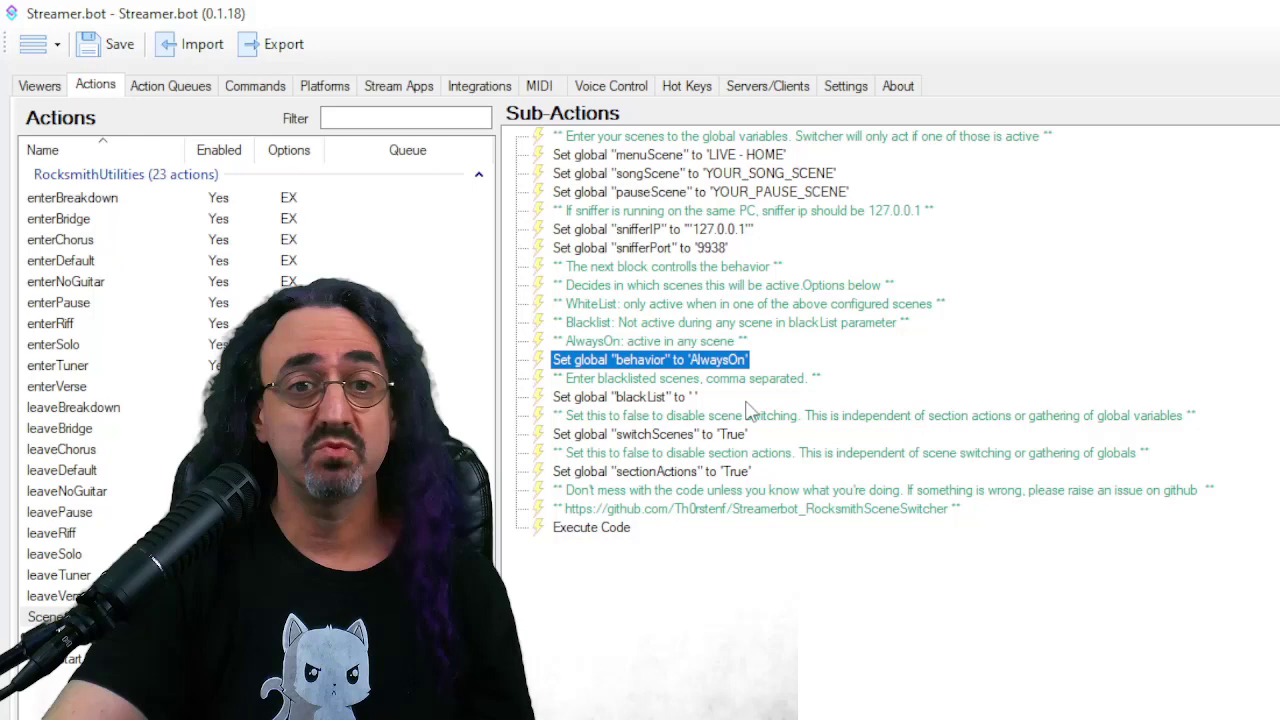
Step: Change the Set global switchScenes value from True to False
double_click(705, 434)
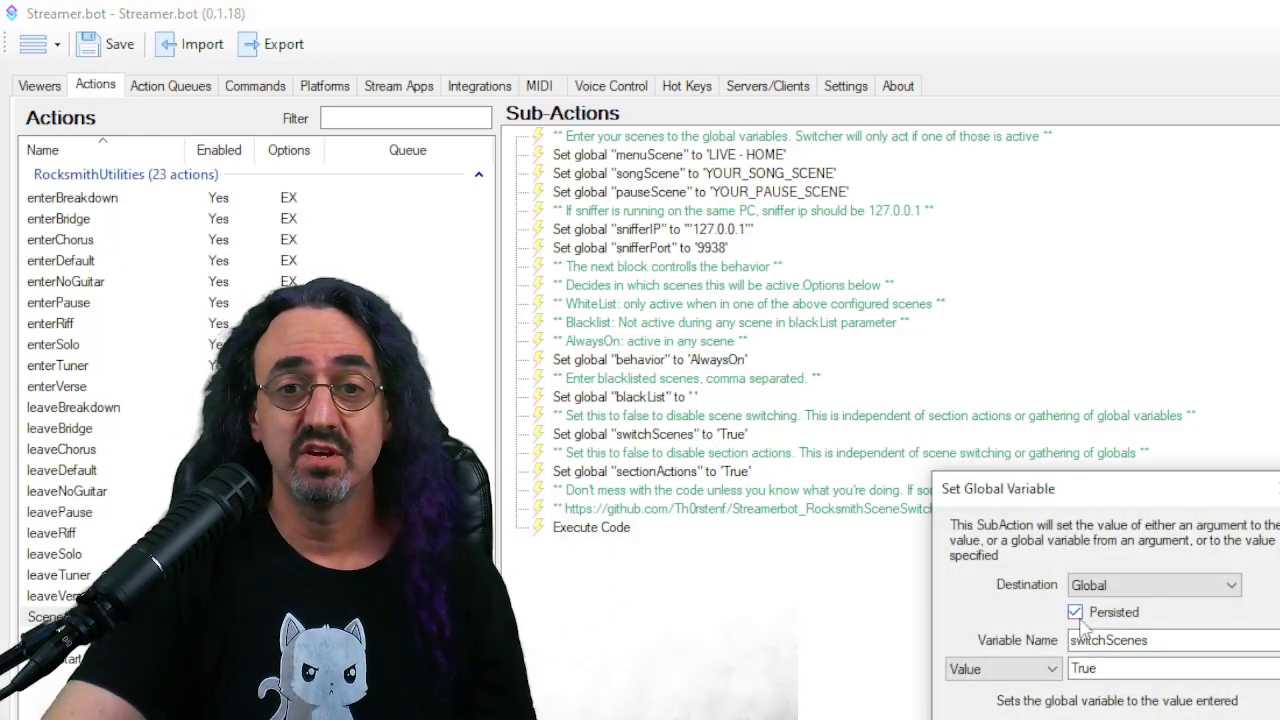
drag(1170, 500, 924, 294)
key(Tab)
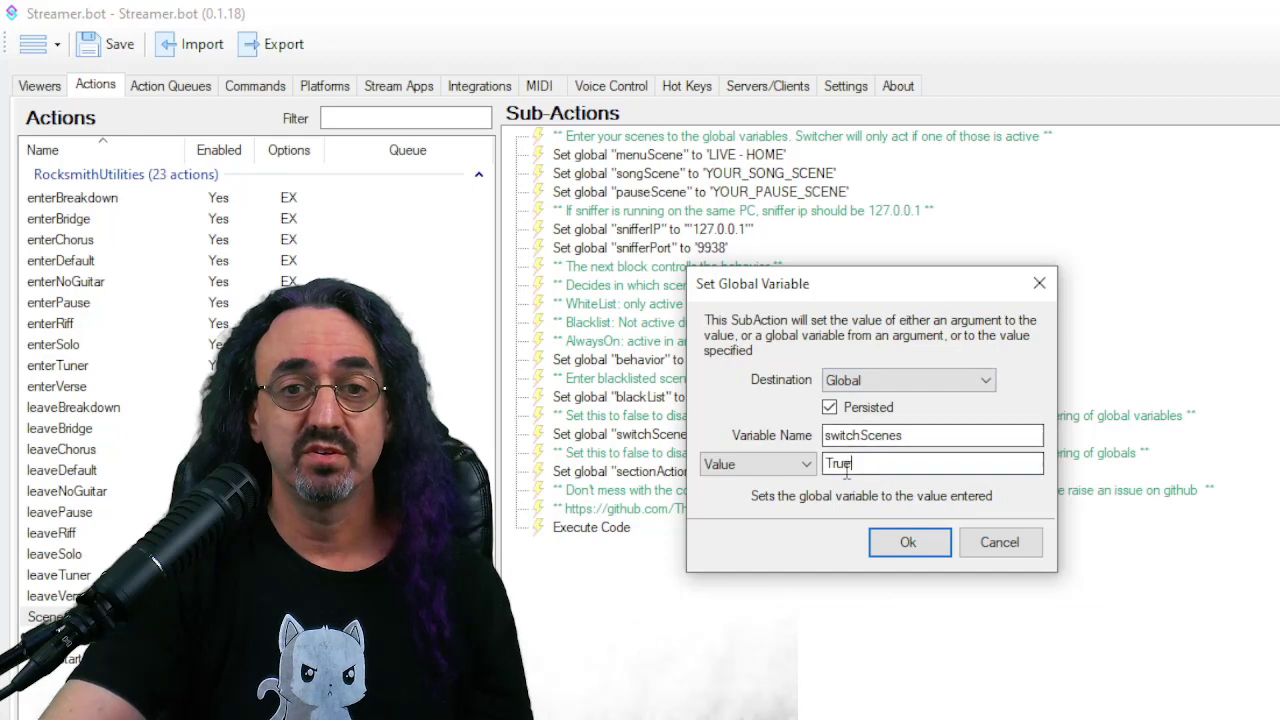
text(False)
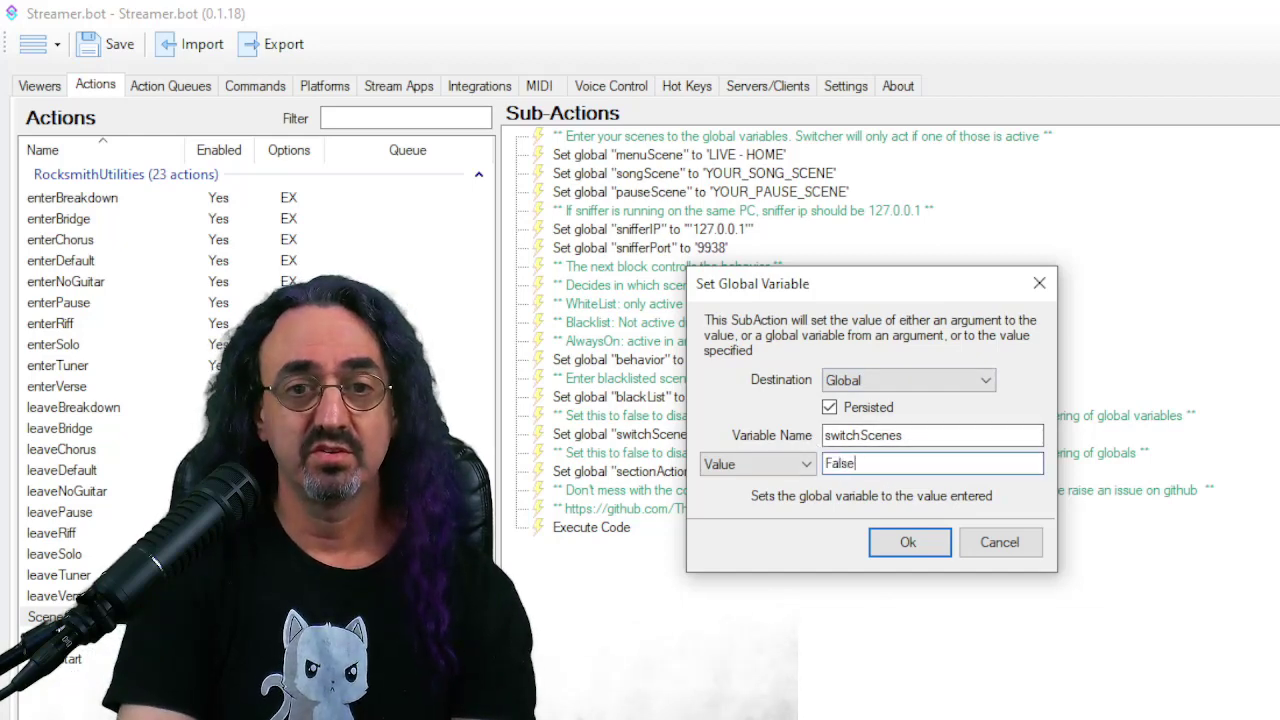
click(908, 542)
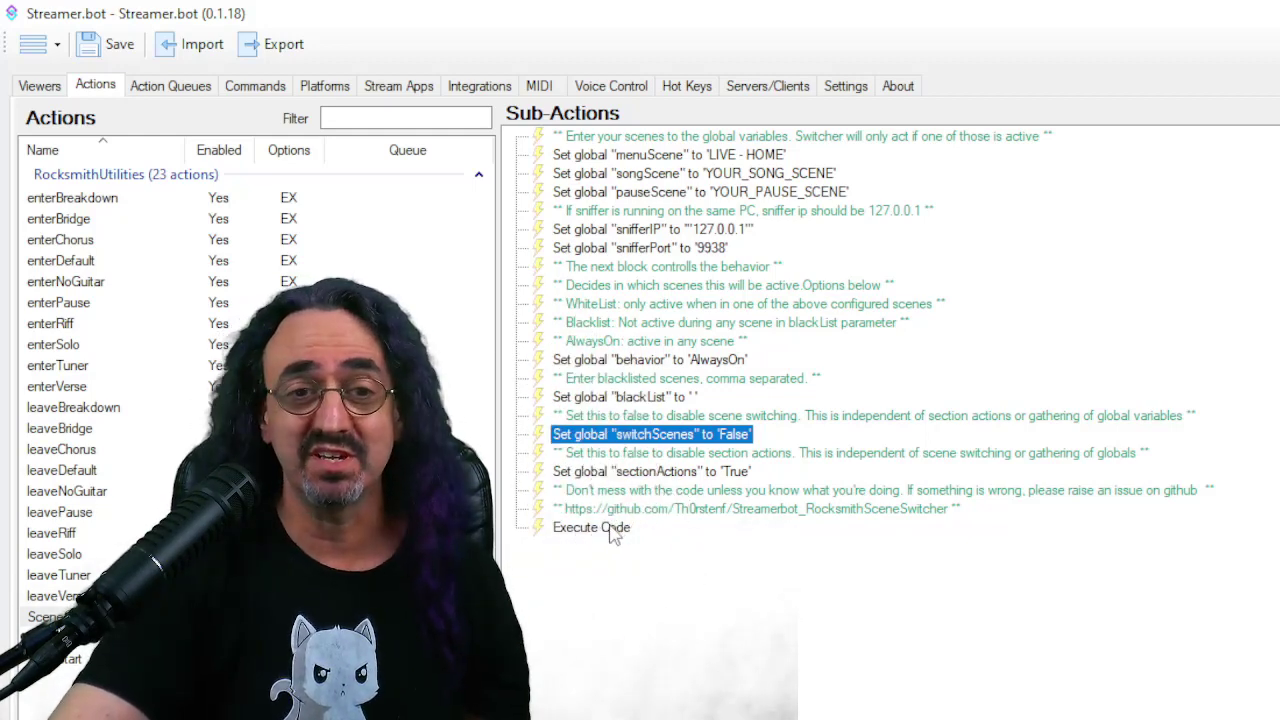
Step: Review the Execute Code sub-action's C# code, then close the code editor
double_click(612, 530)
drag(916, 300, 623, 100)
drag(747, 101, 615, 101)
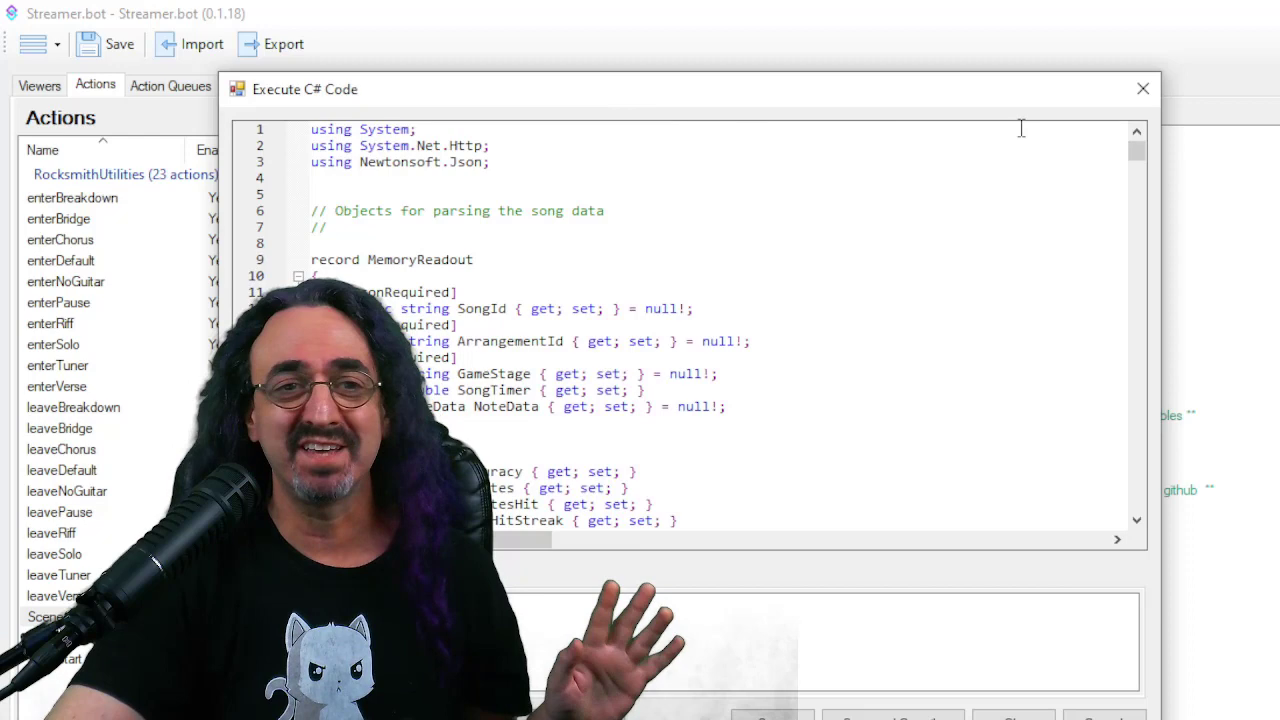
click(1144, 91)
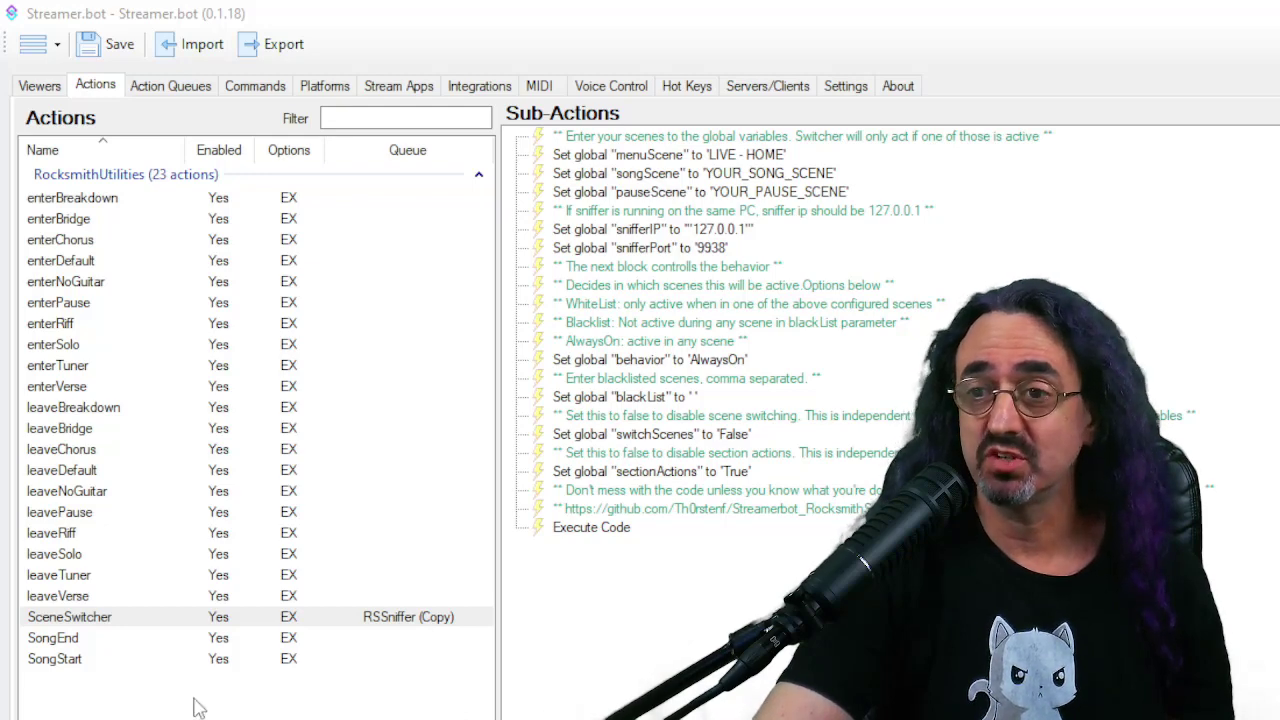
Step: Add an OBS Set Source Visibility sub-action to SongStart showing 'crowd' in 'Nested - PopUps'
click(75, 662)
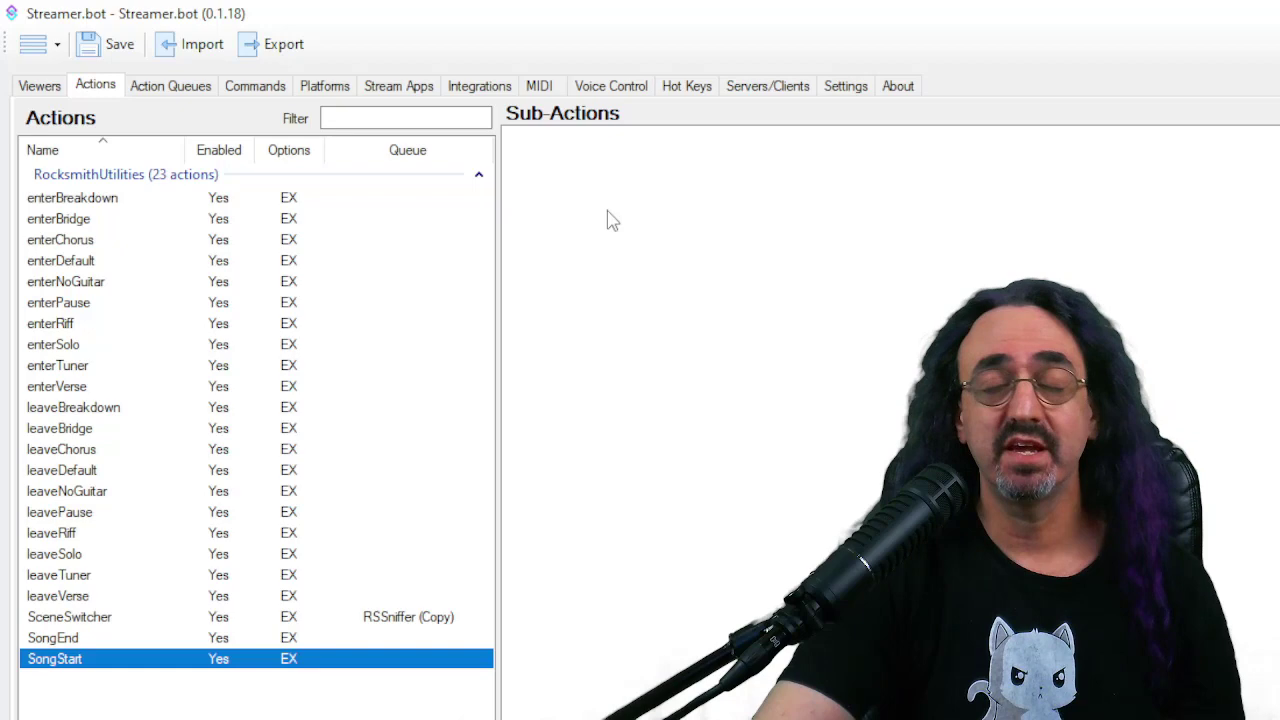
right_click(547, 174)
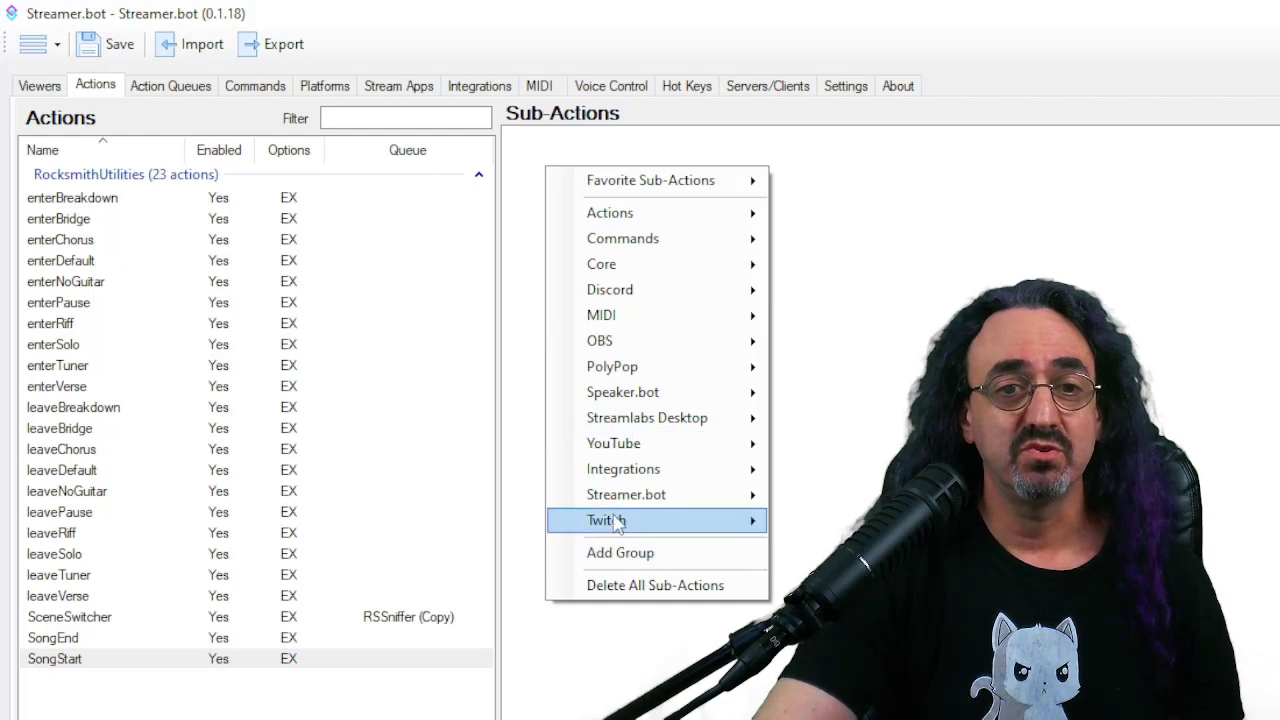
mouse_move(630, 343)
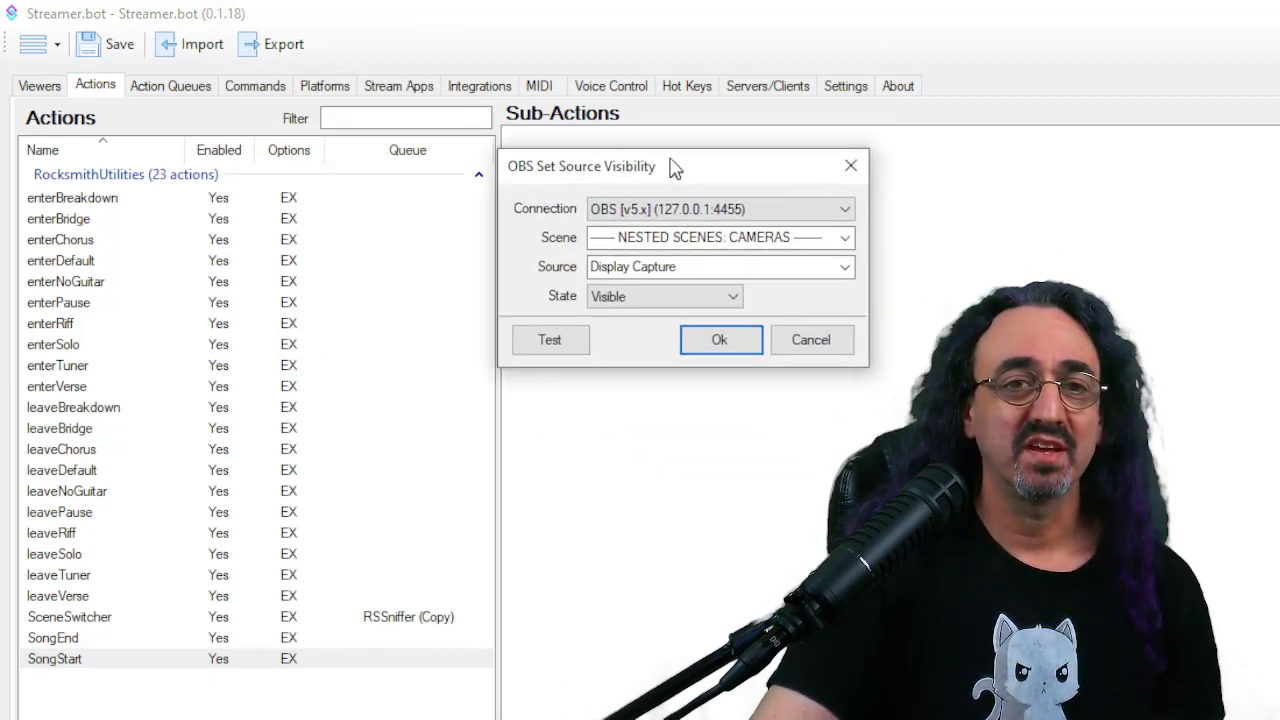
drag(675, 168, 681, 134)
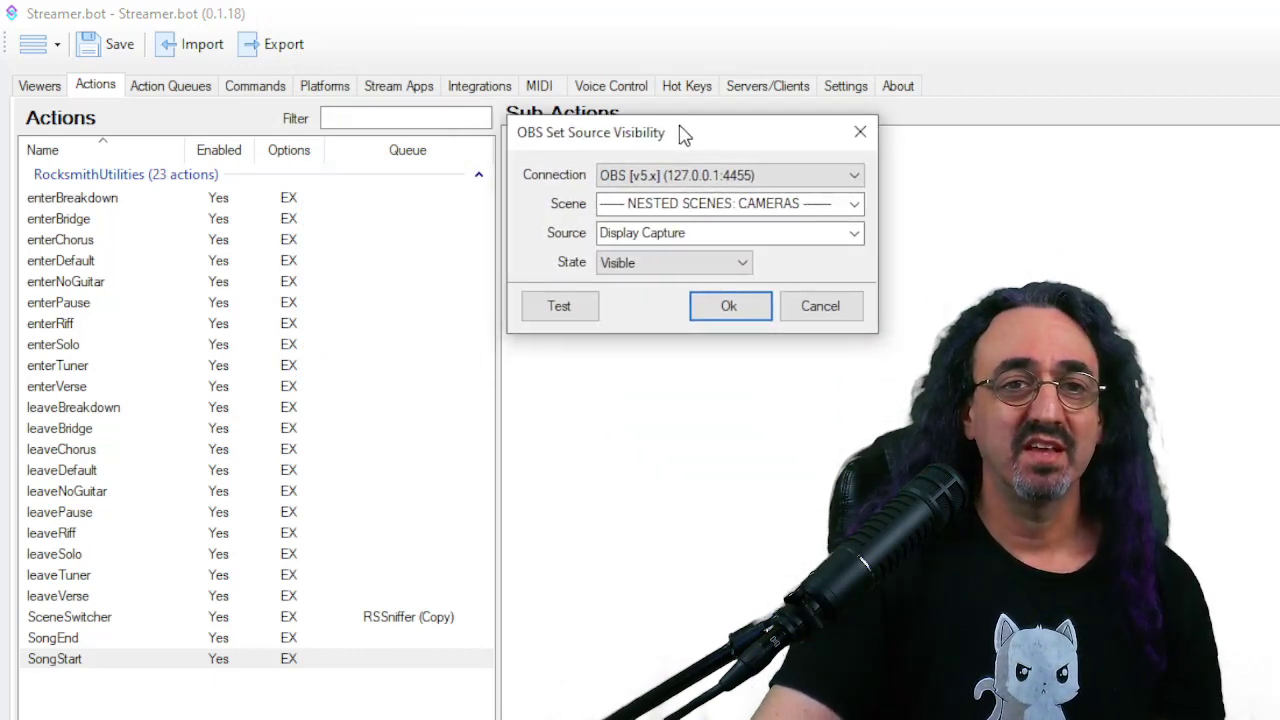
click(855, 205)
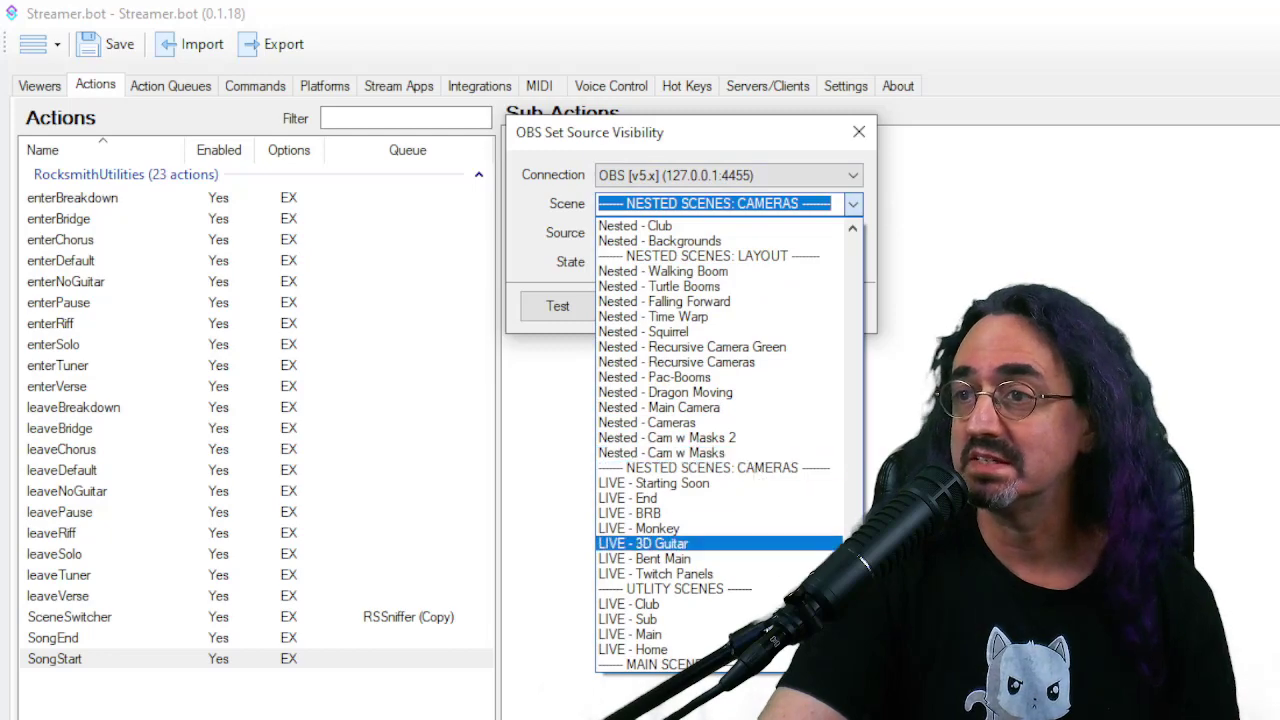
drag(865, 519, 866, 575)
click(712, 302)
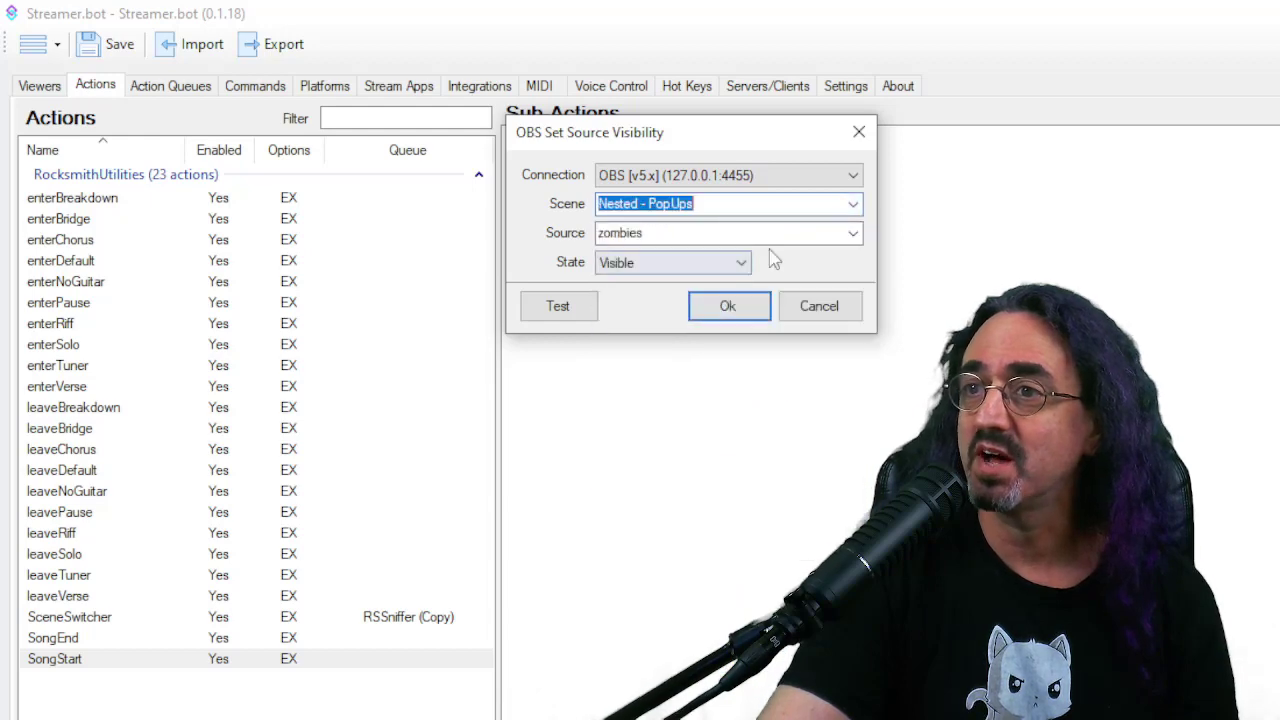
click(852, 233)
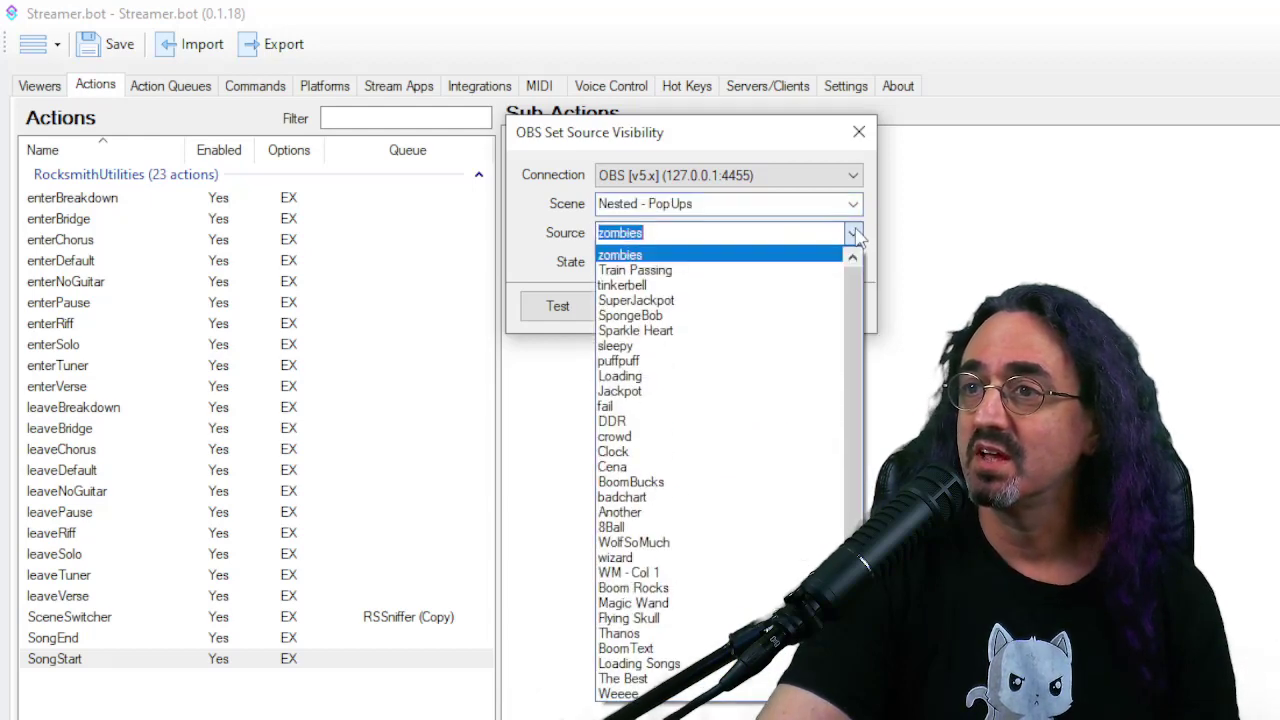
click(731, 437)
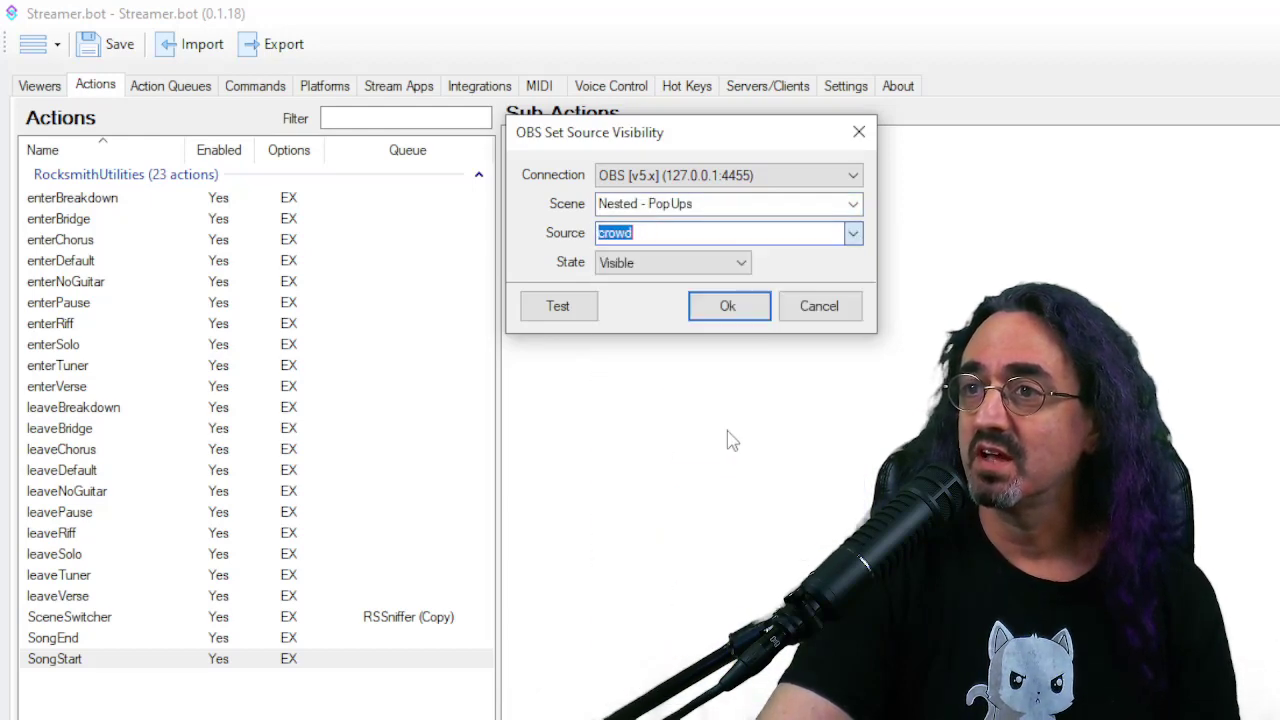
click(731, 312)
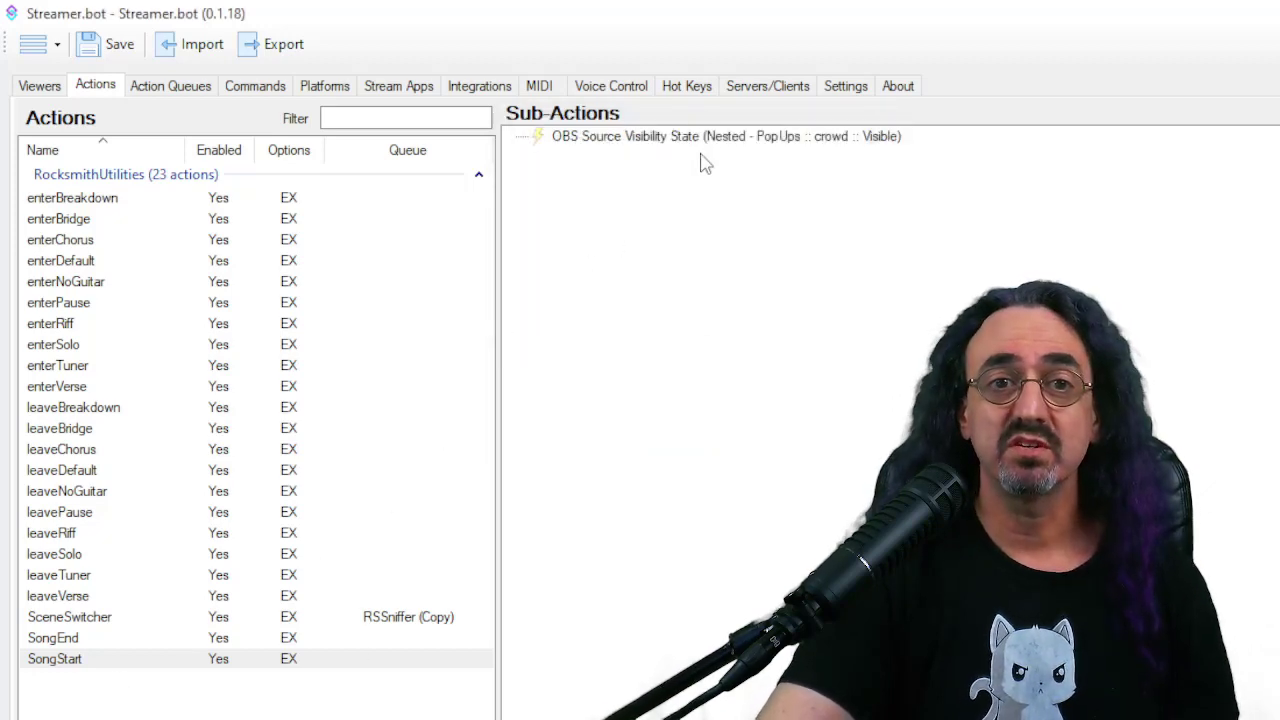
Step: Add a 5000 ms Delay sub-action after the crowd visibility step
right_click(558, 201)
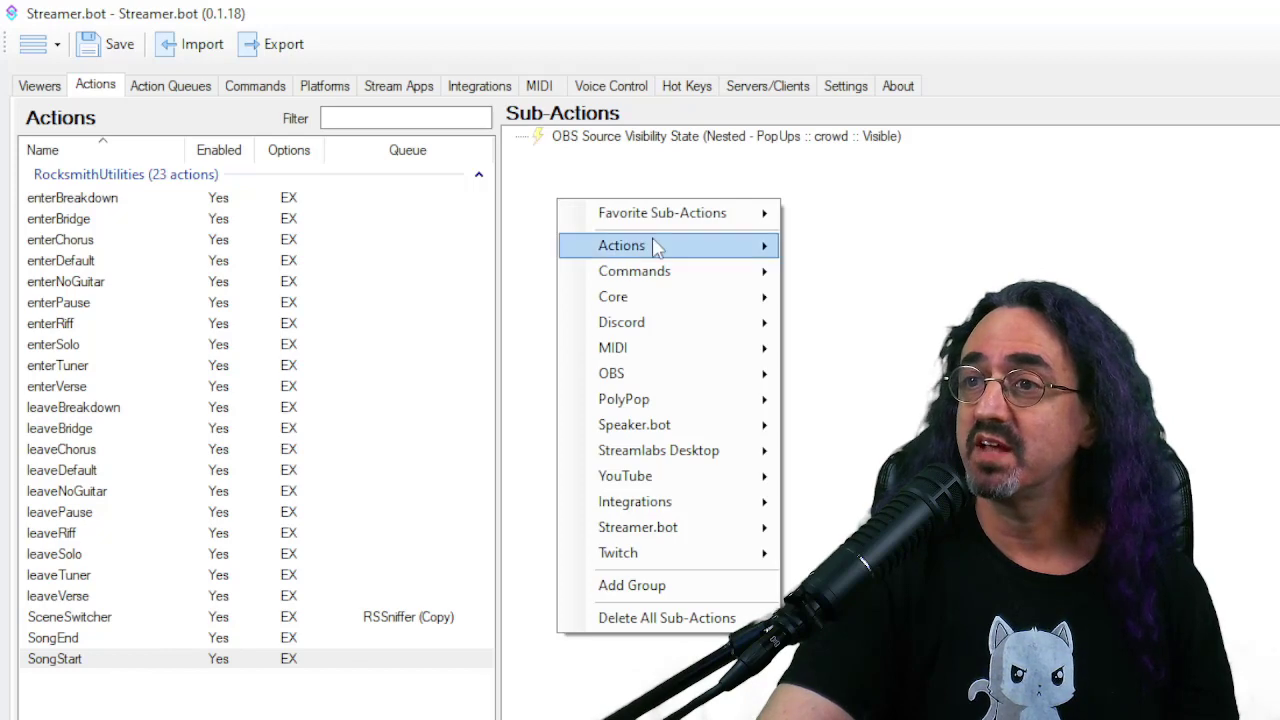
mouse_move(670, 297)
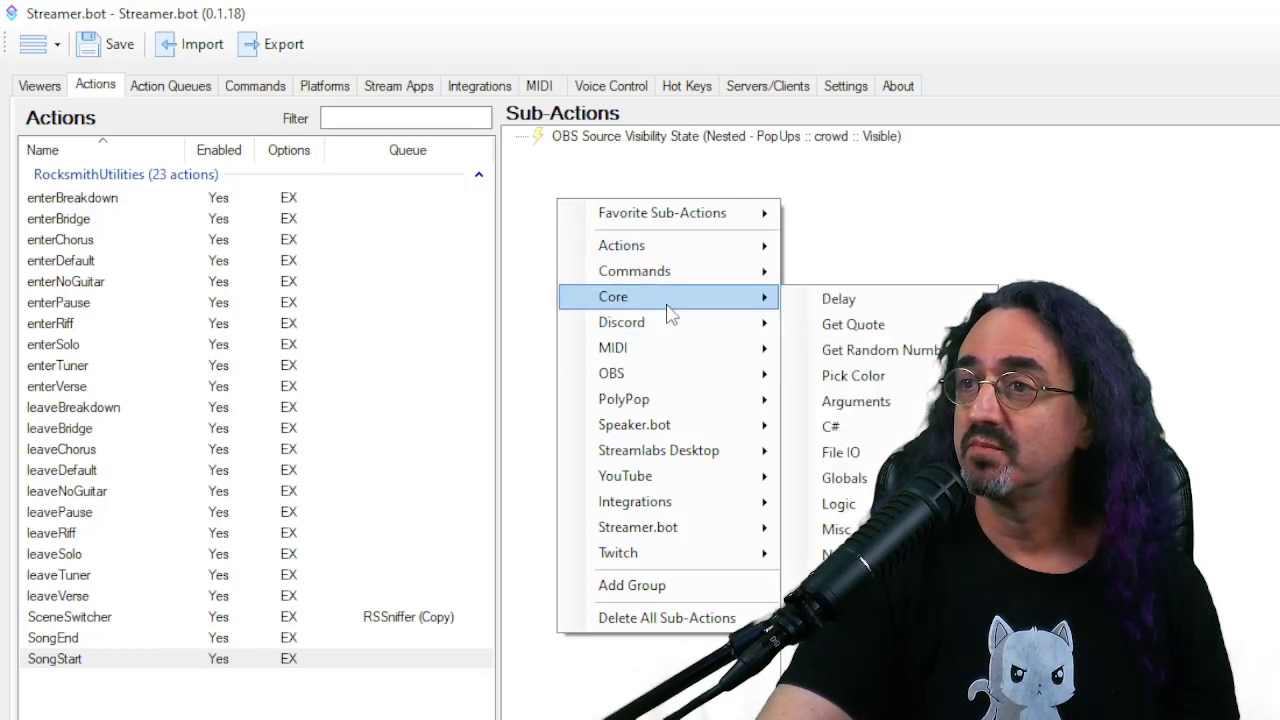
click(851, 322)
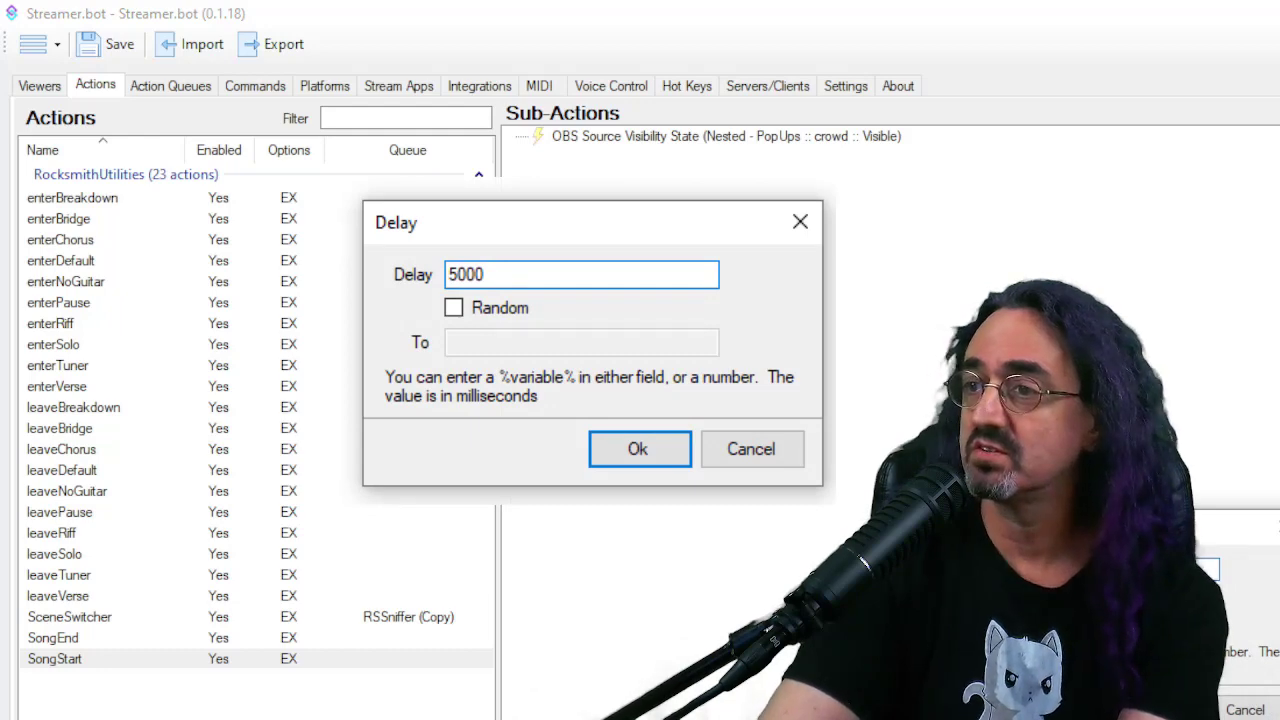
click(638, 449)
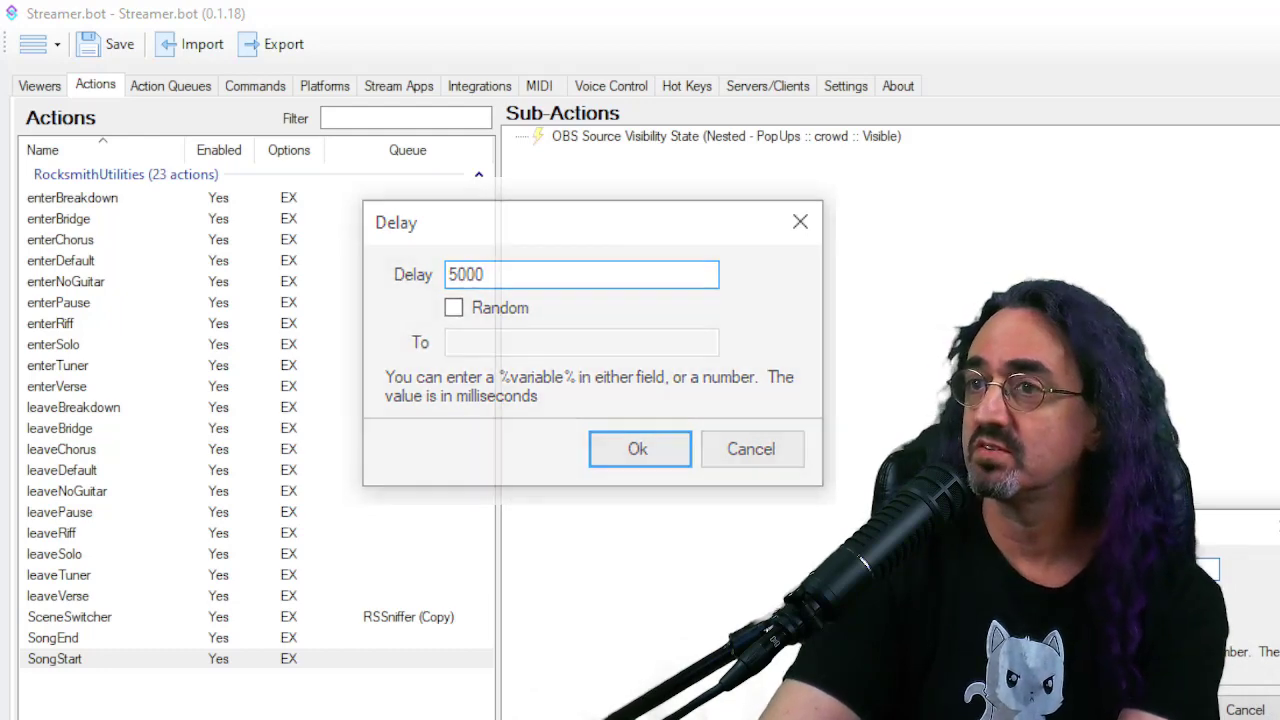
Step: Duplicate the crowd visibility sub-action and set the copy's state to Hidden
right_click(673, 145)
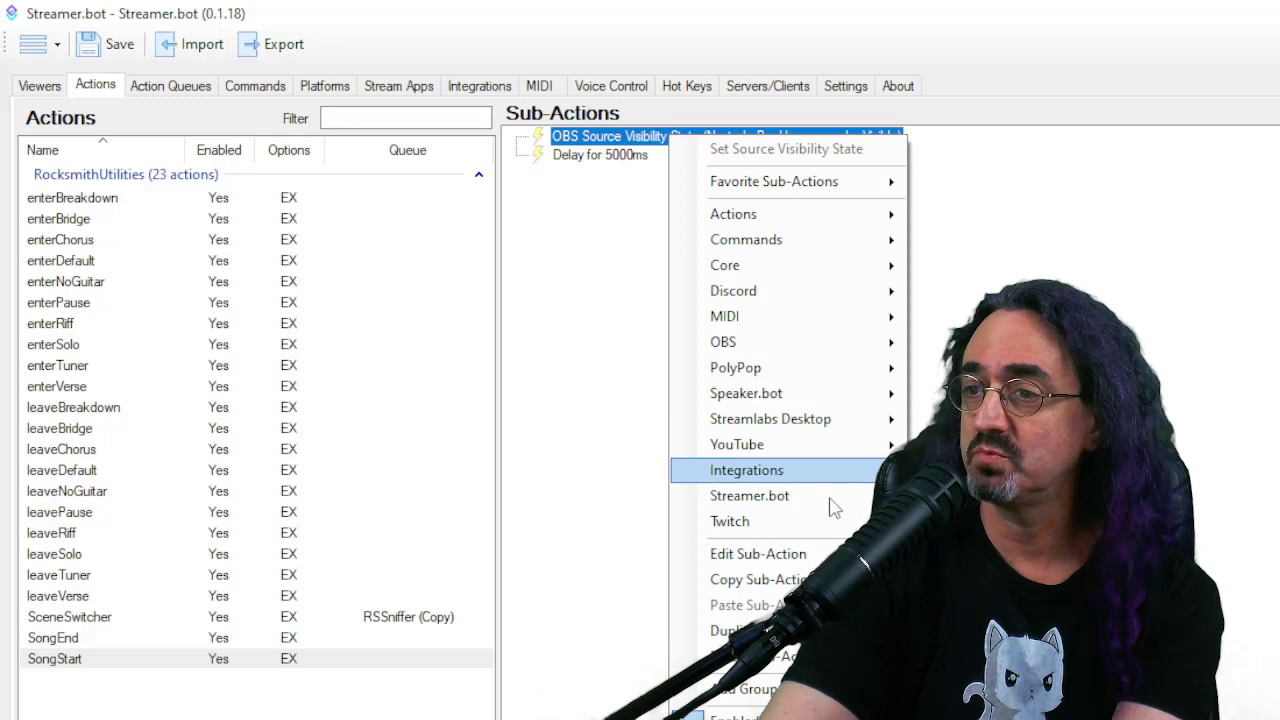
click(722, 630)
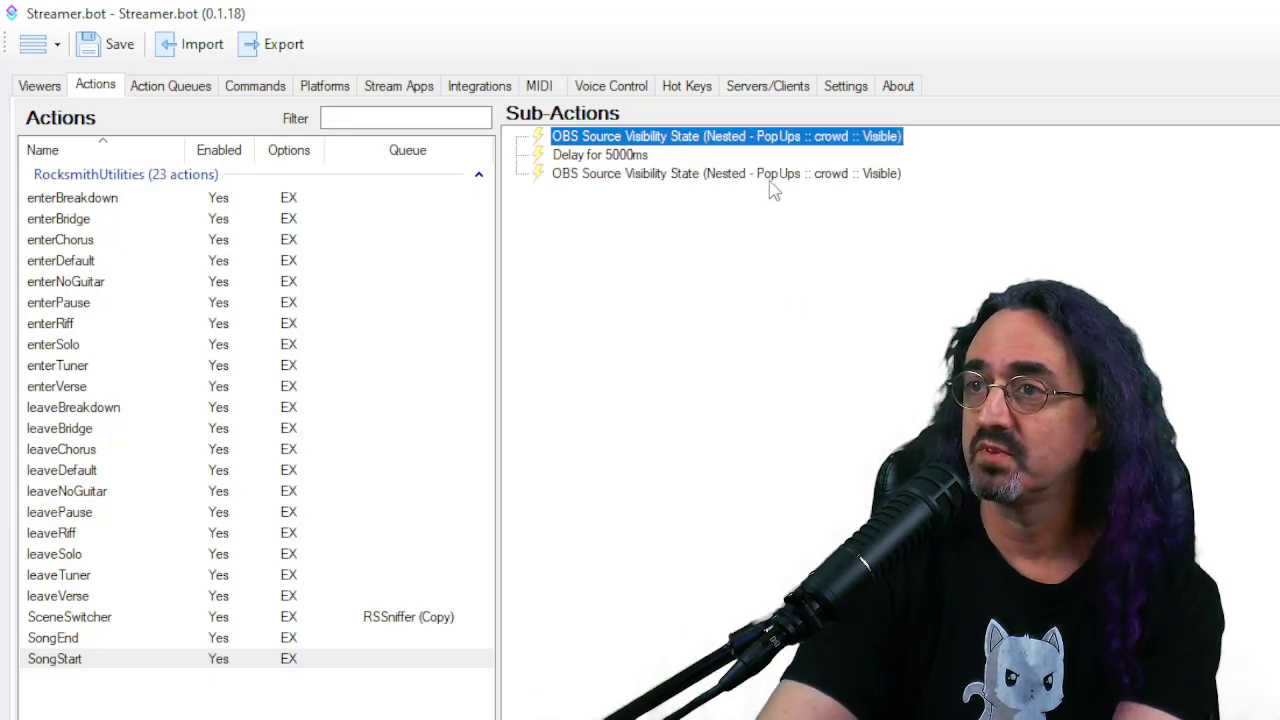
double_click(765, 179)
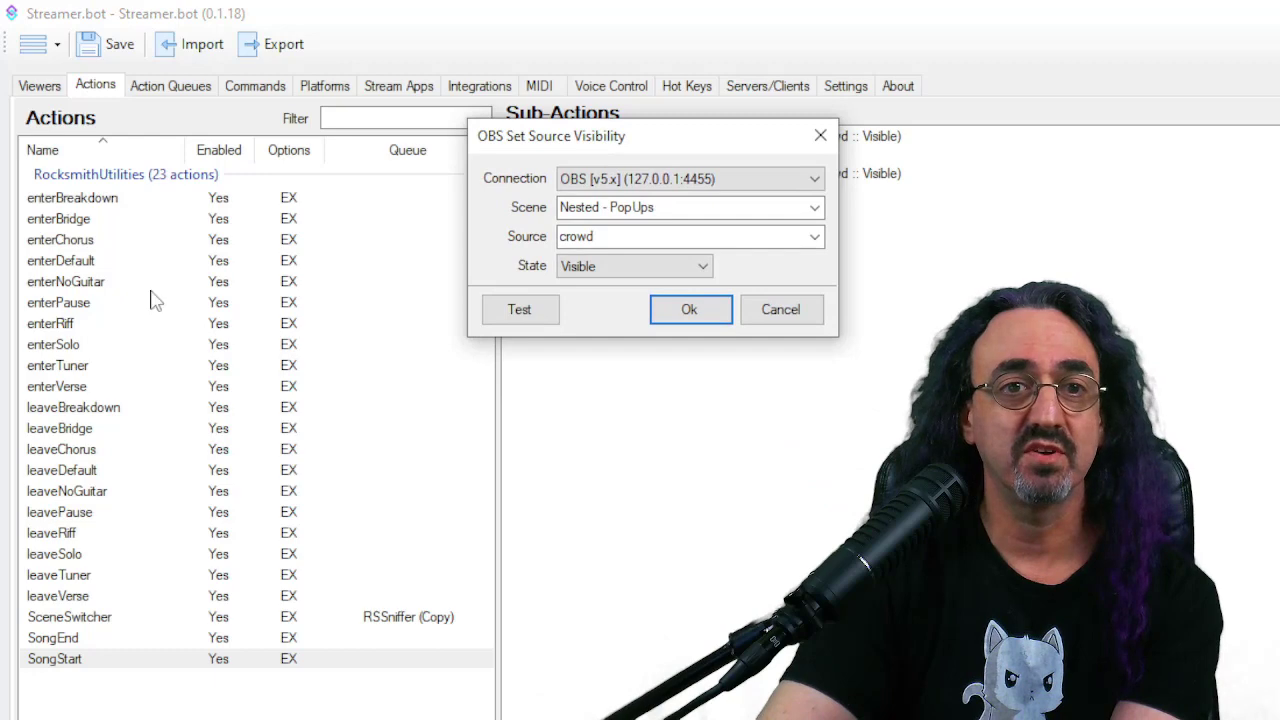
click(634, 270)
click(619, 303)
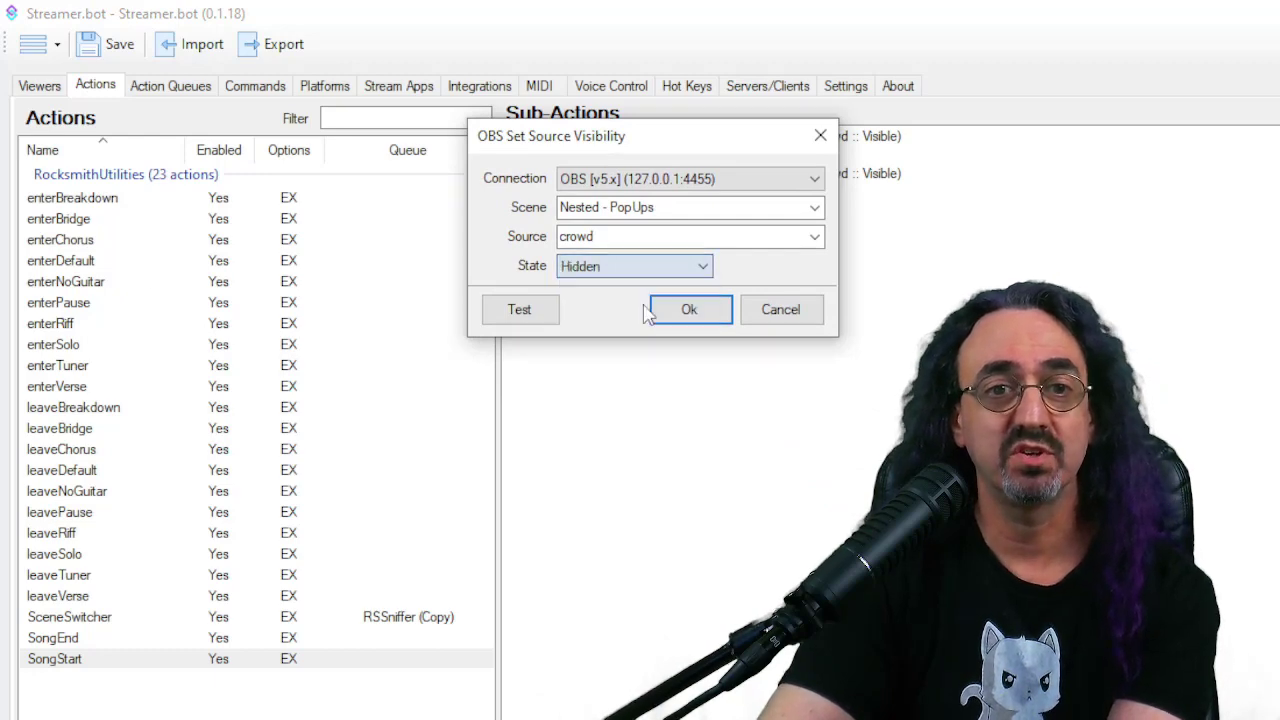
click(680, 312)
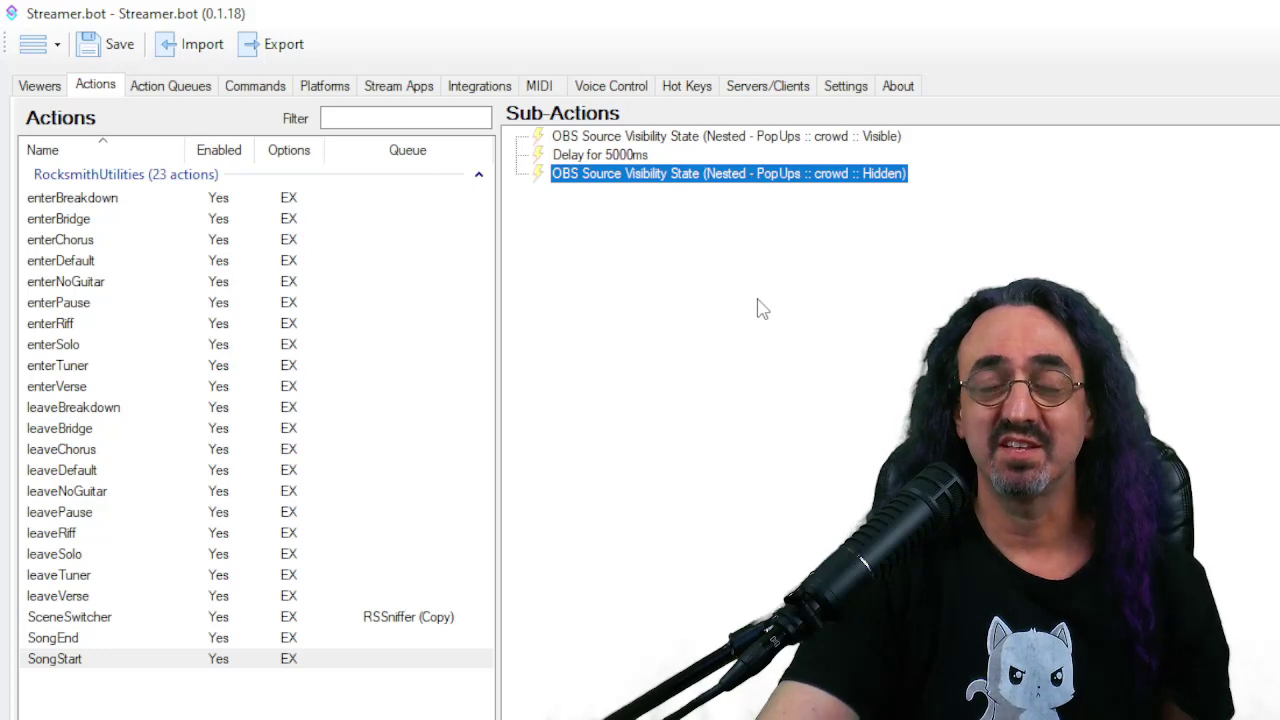
Step: Select the SongEnd action in the Actions list
key(shift+Tab)
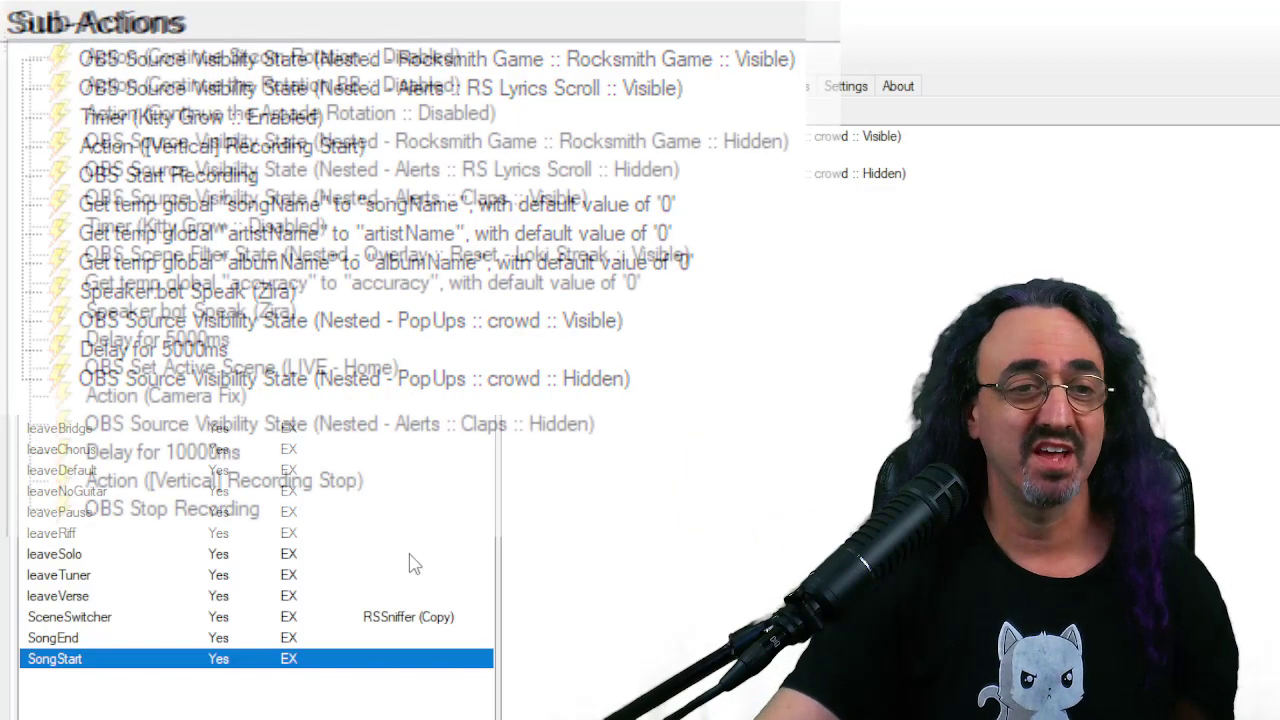
key(Up)
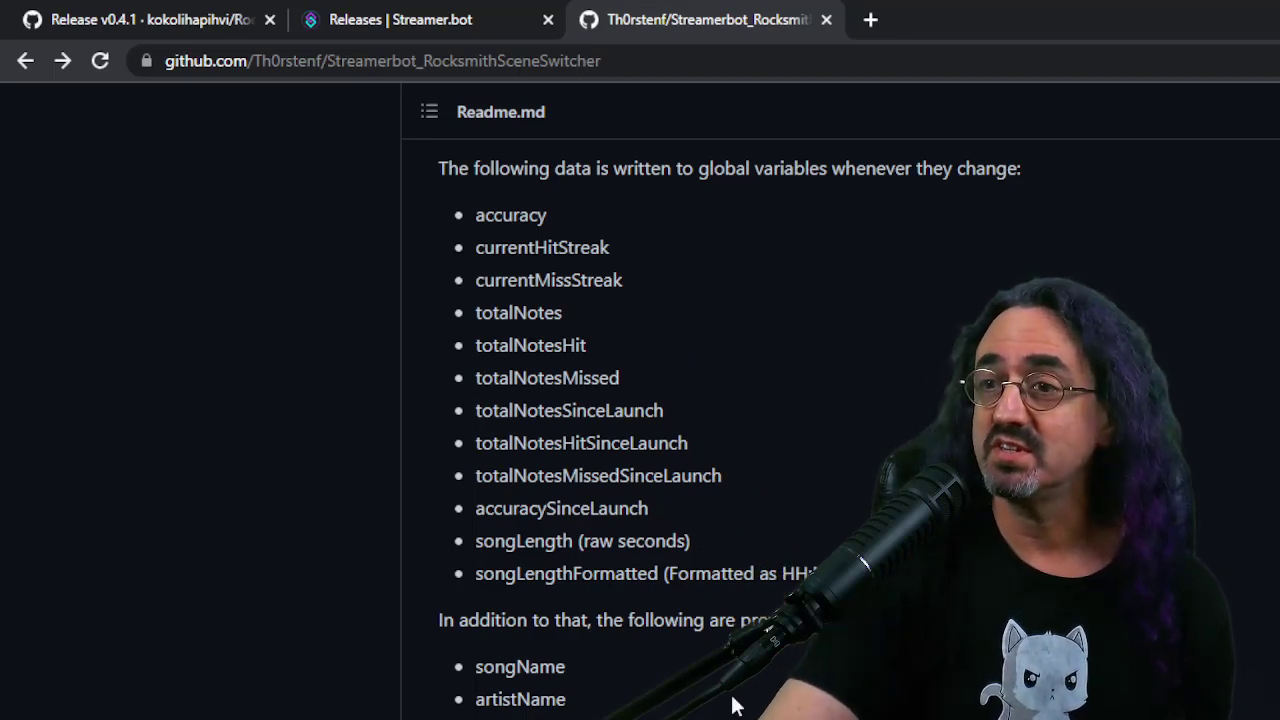
scroll(689, 557, down, 1)
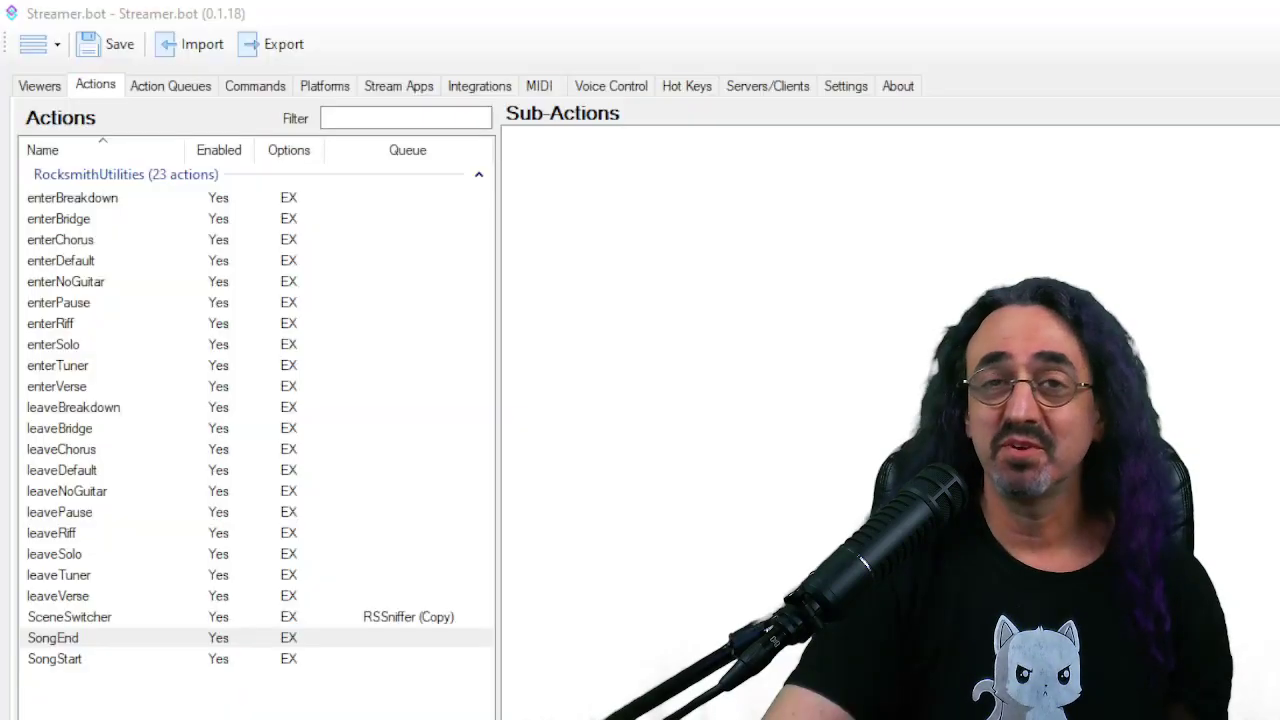
Step: Select SceneSwitcher in the Actions list and focus its Sub-Actions list
click(103, 617)
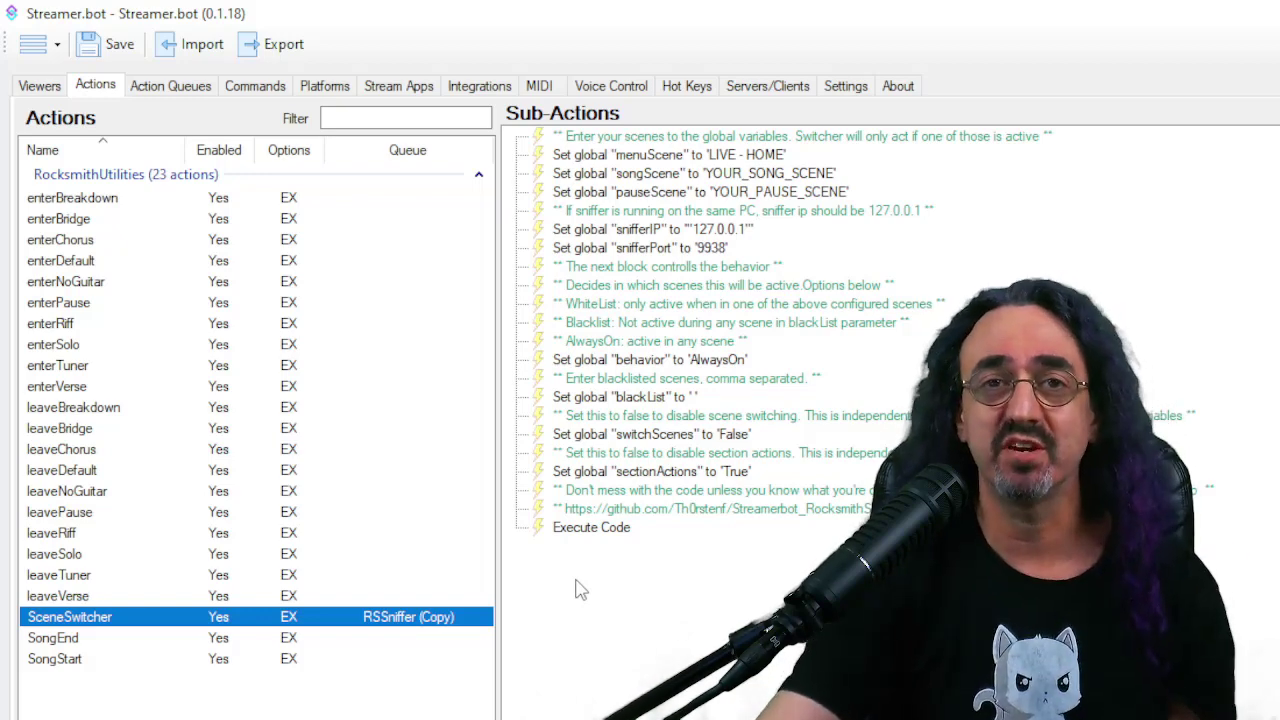
key(Tab)
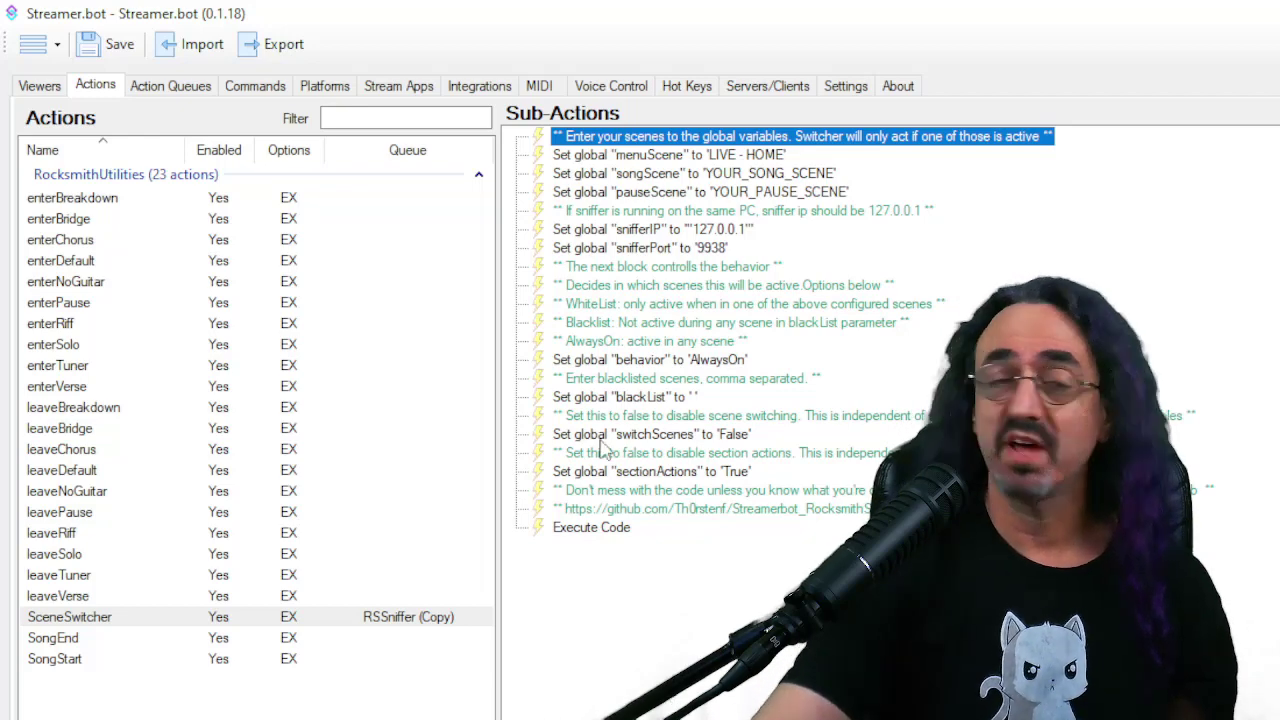
Step: Add a Get Global Variable sub-action loading currentHitStreak into currentHitStreak, default 0
right_click(521, 151)
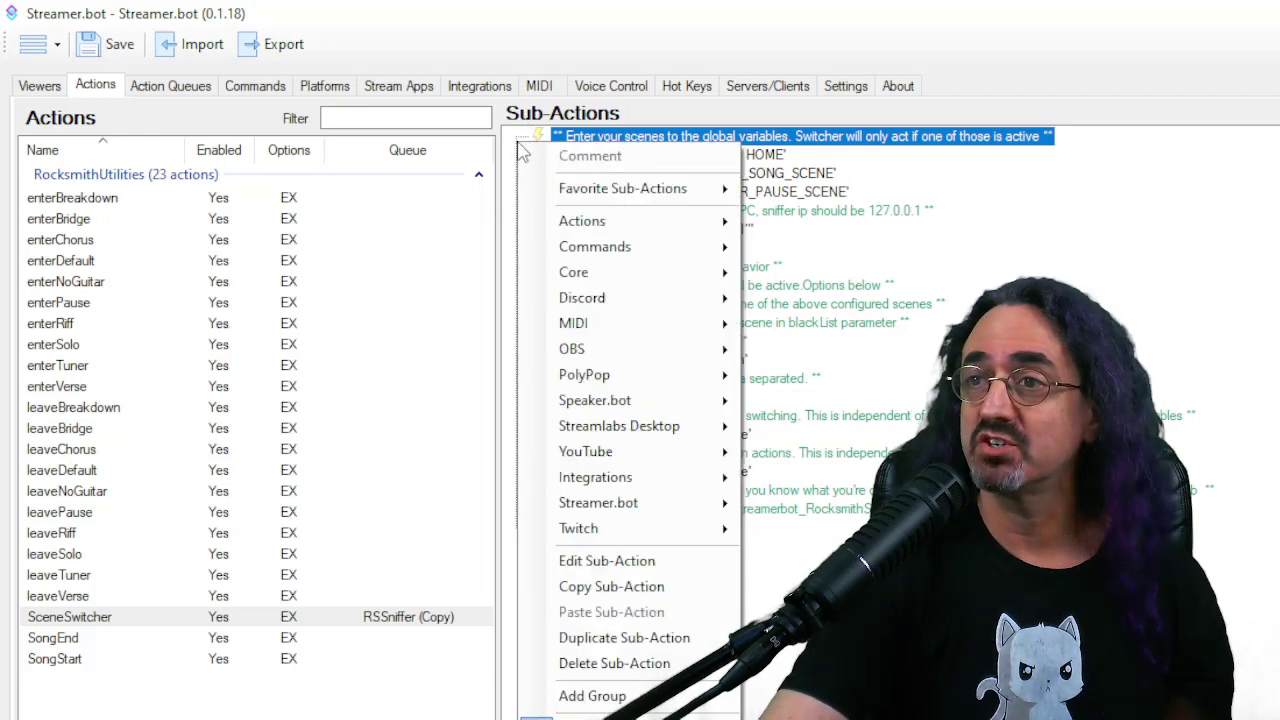
mouse_move(584, 281)
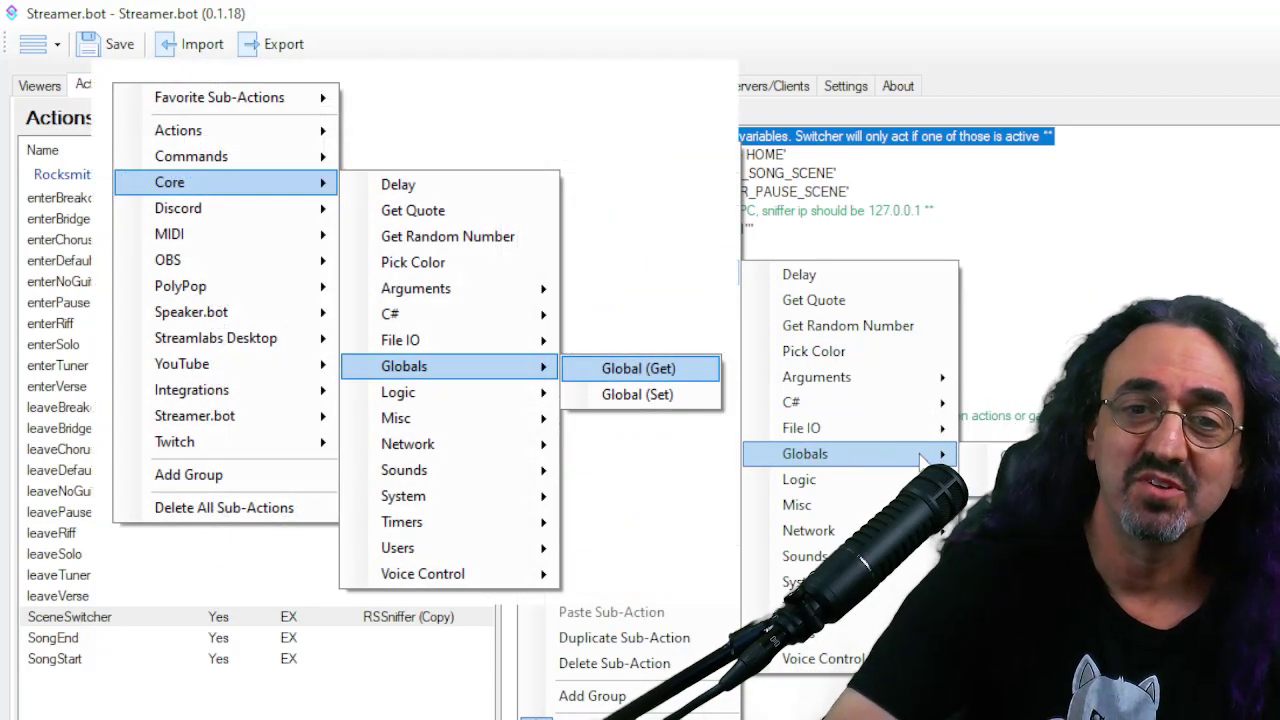
mouse_move(898, 462)
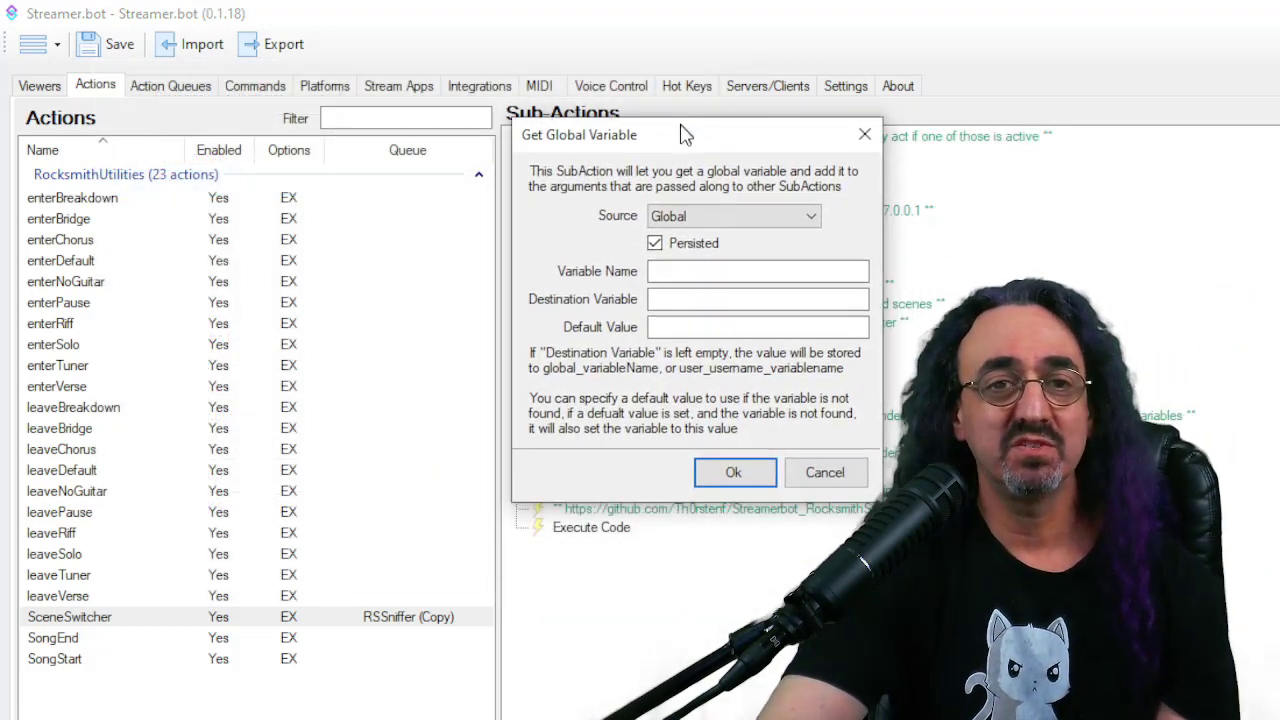
click(667, 271)
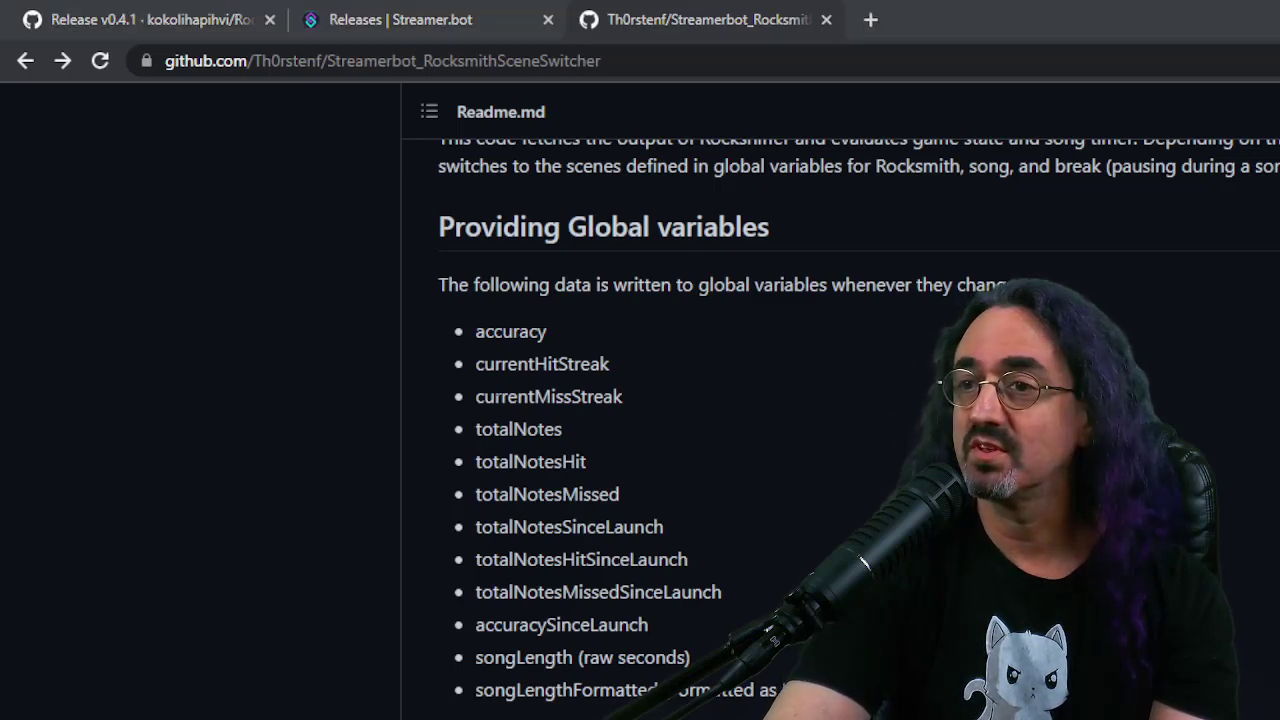
drag(475, 364, 584, 364)
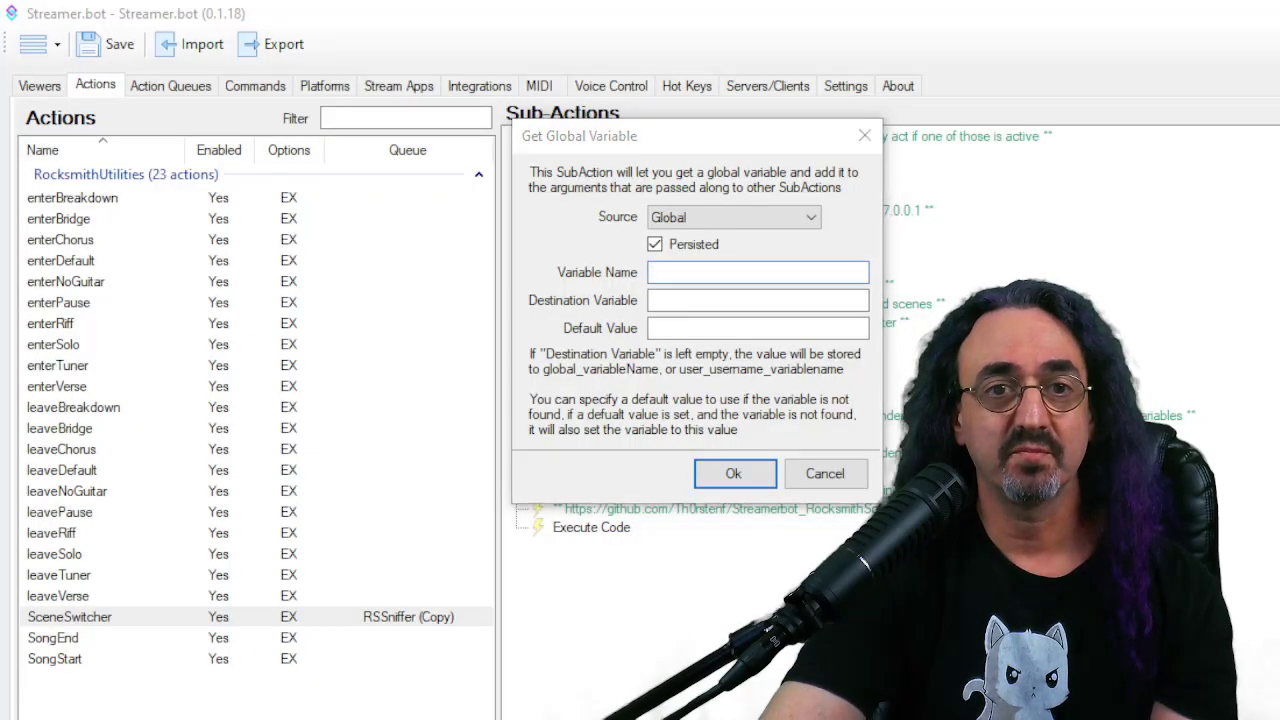
click(678, 282)
text(currentHitStreak)
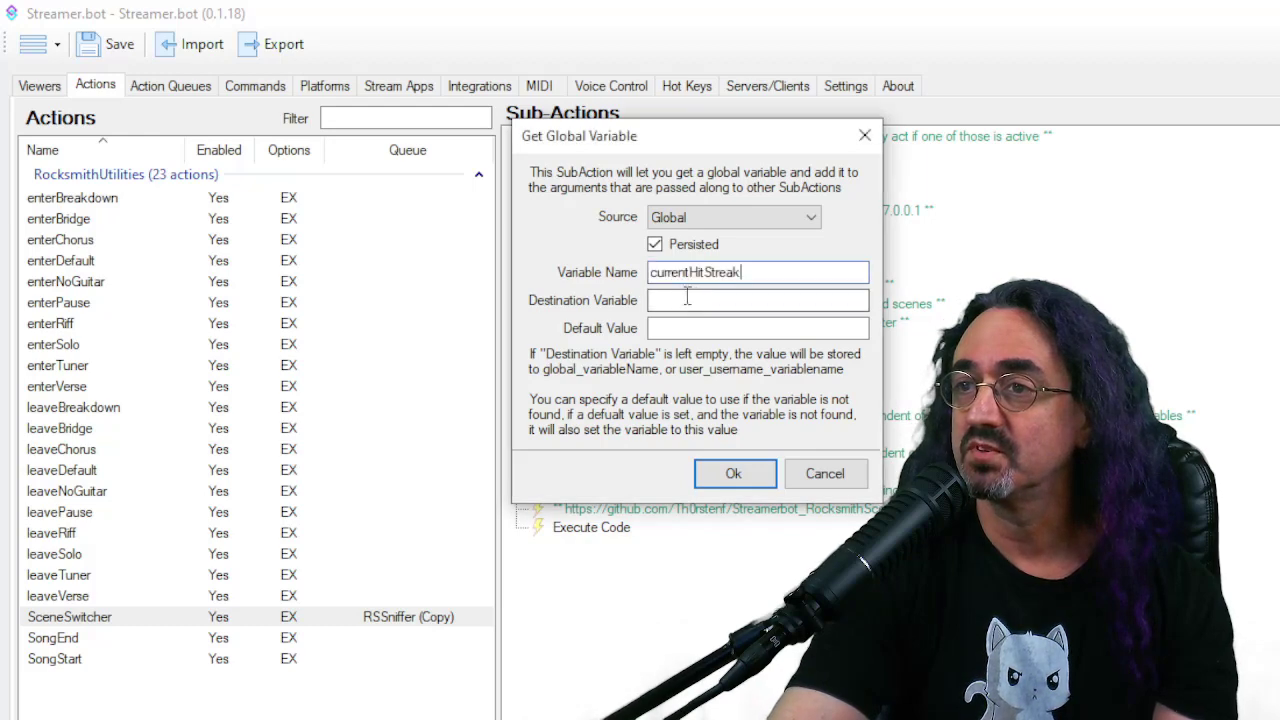
click(690, 300)
text(currentHitStreak)
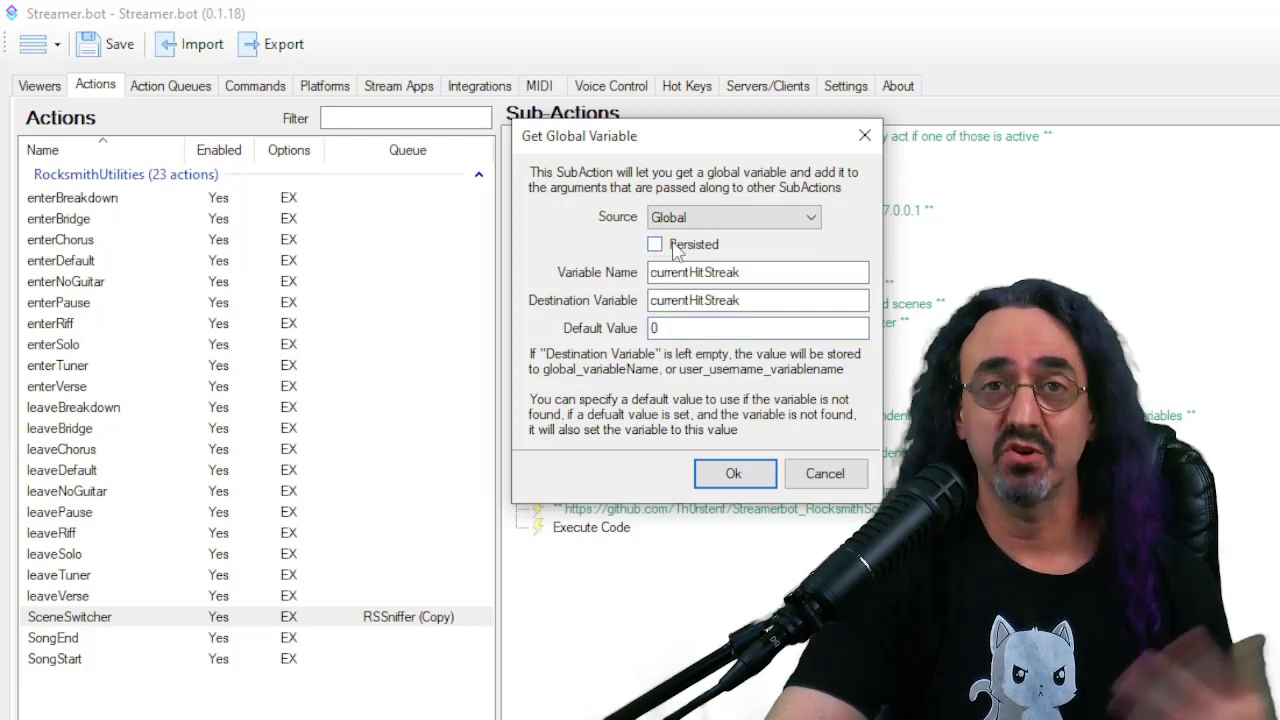
click(733, 475)
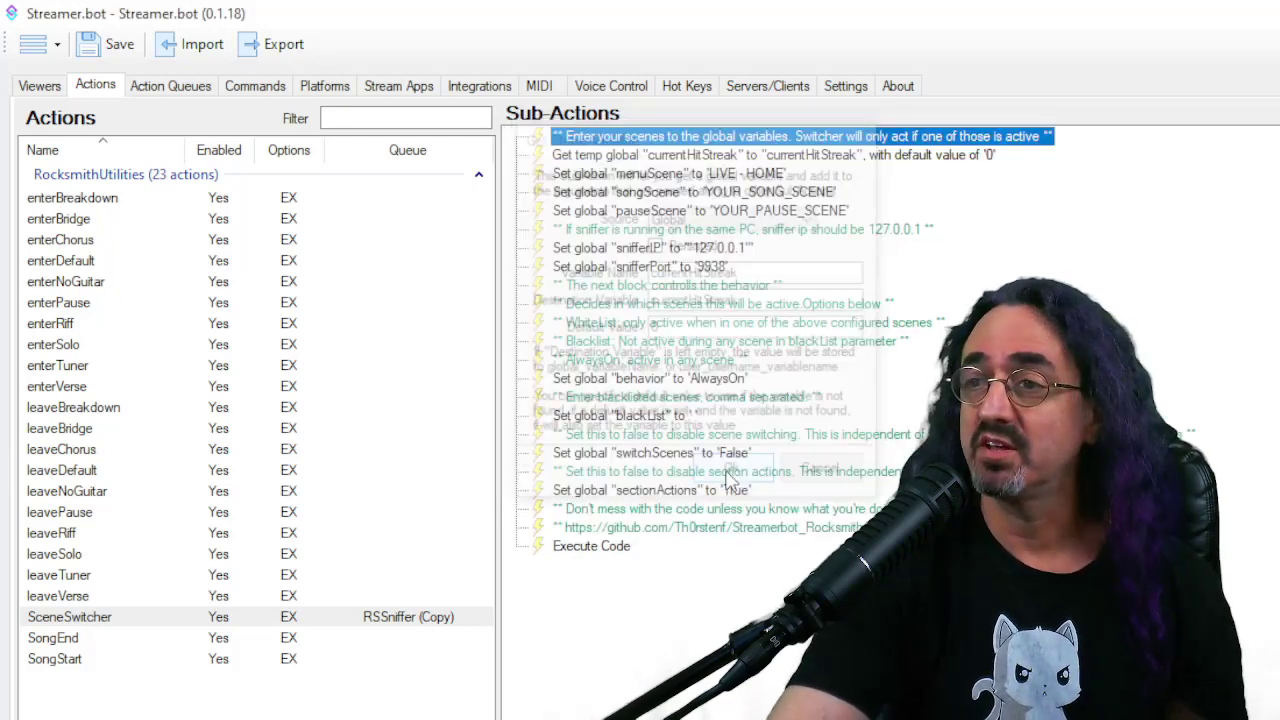
Step: Move the 'Get temp global currentHitStreak' sub-action row below Execute Code
drag(640, 160, 672, 559)
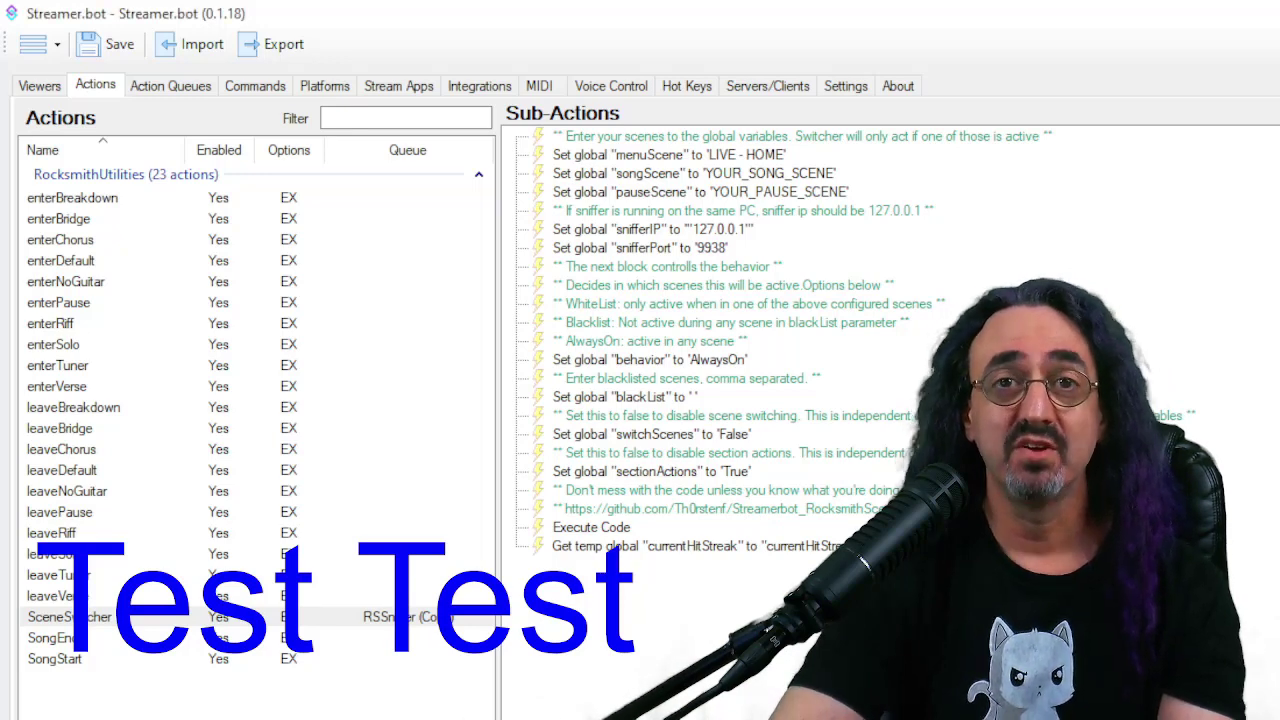
Step: Add an OBS Set GDI Text sub-action targeting the Test source in NESTED SCENES: CAMERAS
right_click(538, 140)
mouse_move(561, 343)
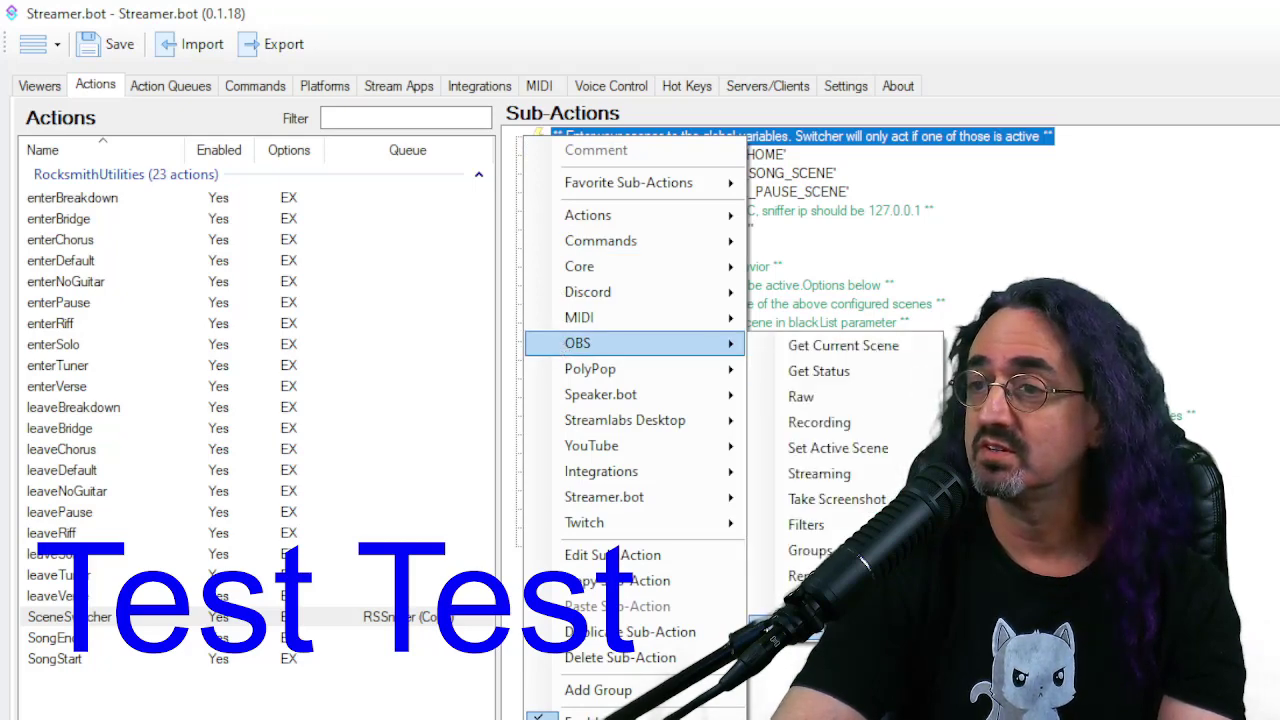
mouse_move(812, 625)
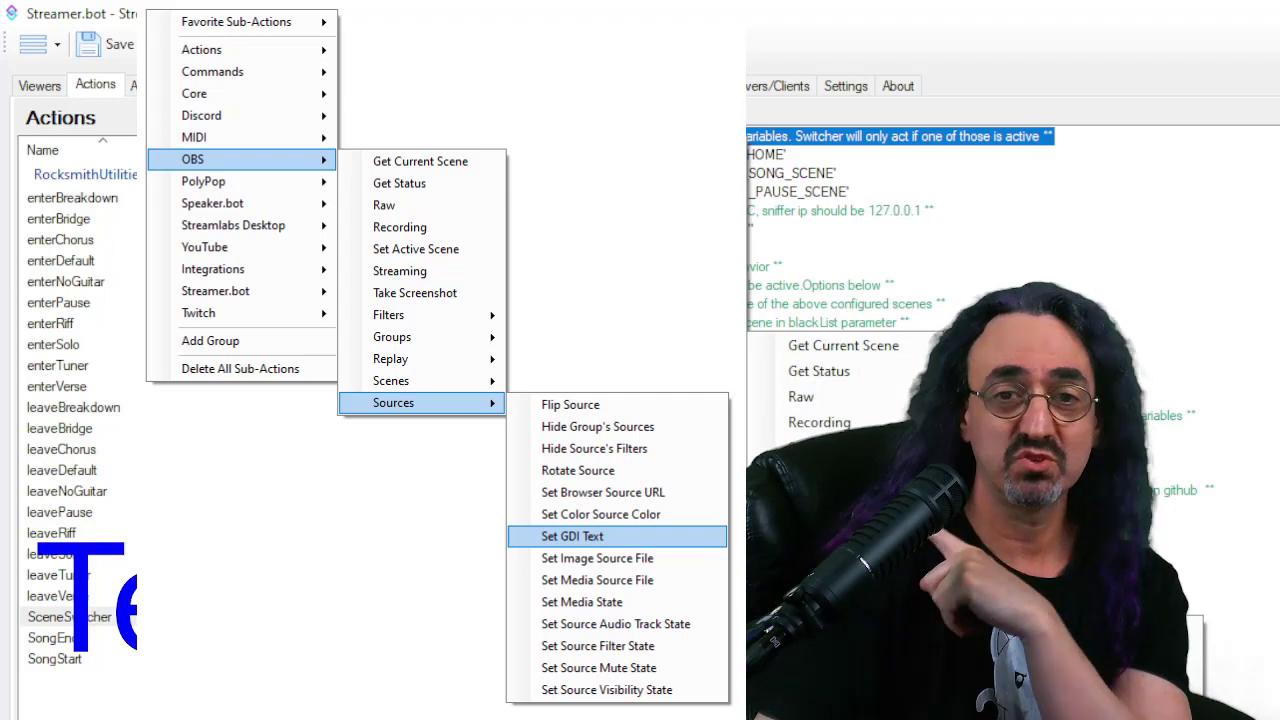
key(Escape)
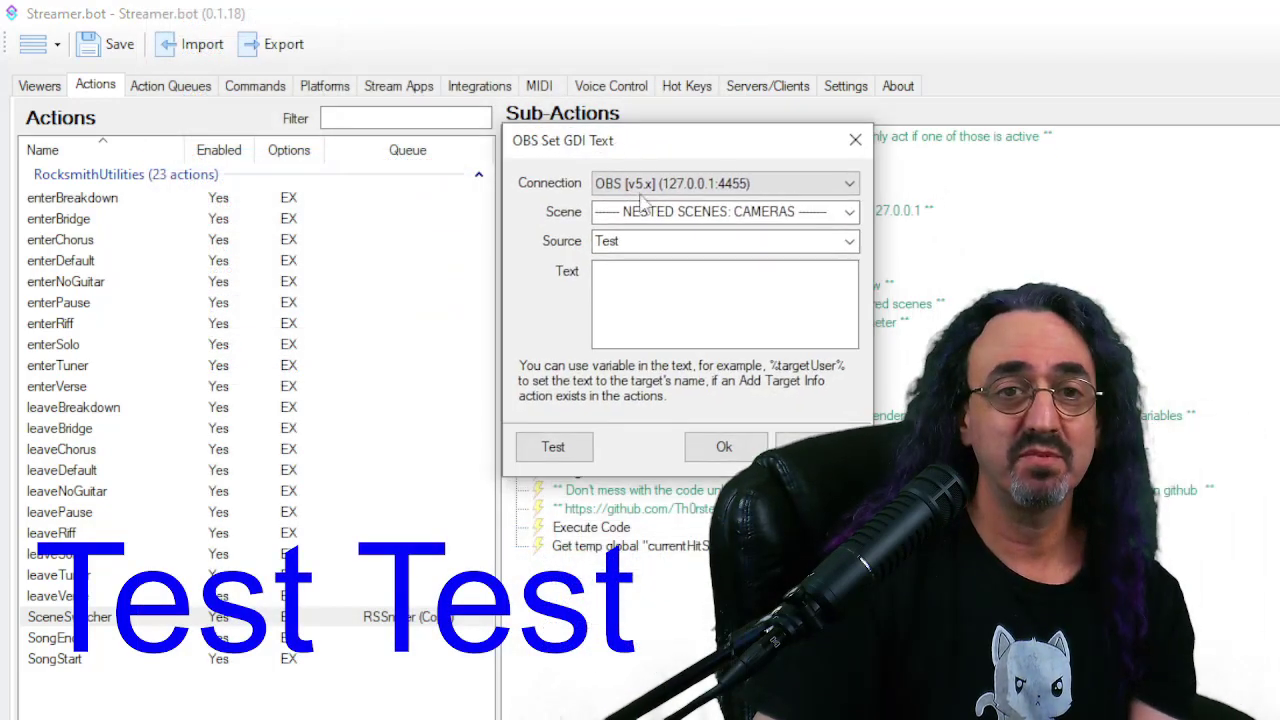
click(849, 213)
click(849, 213)
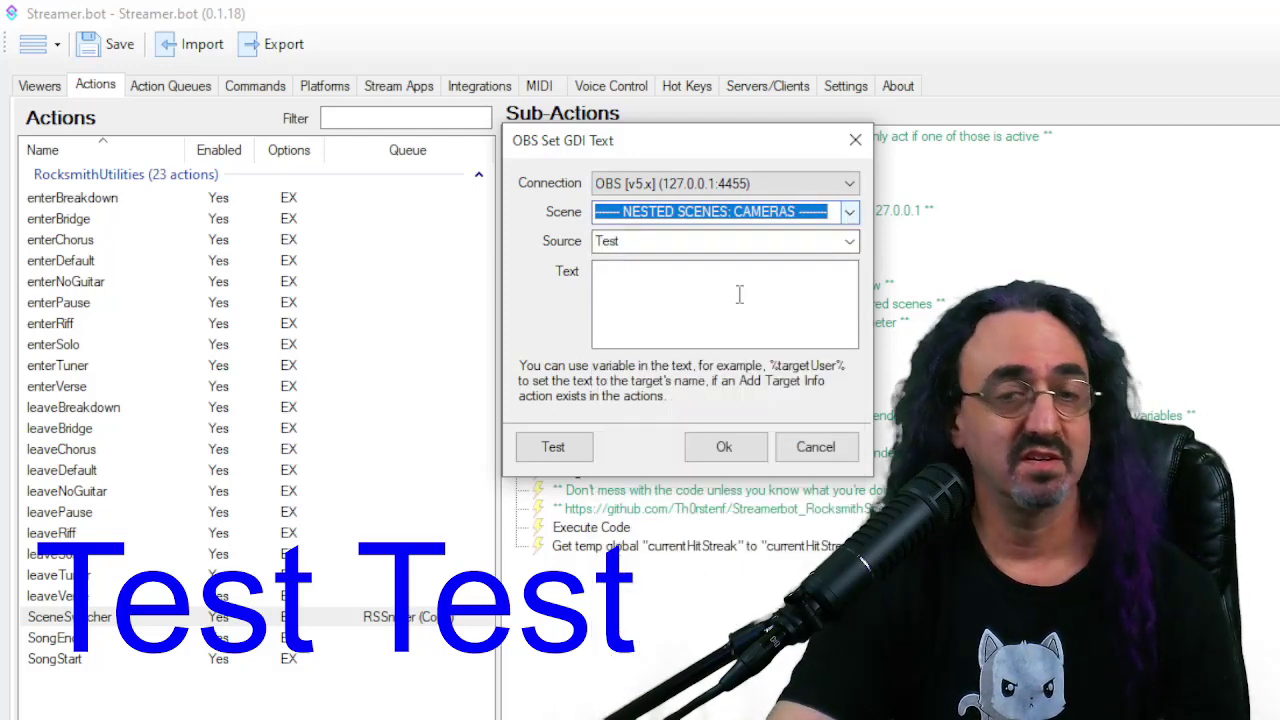
click(644, 240)
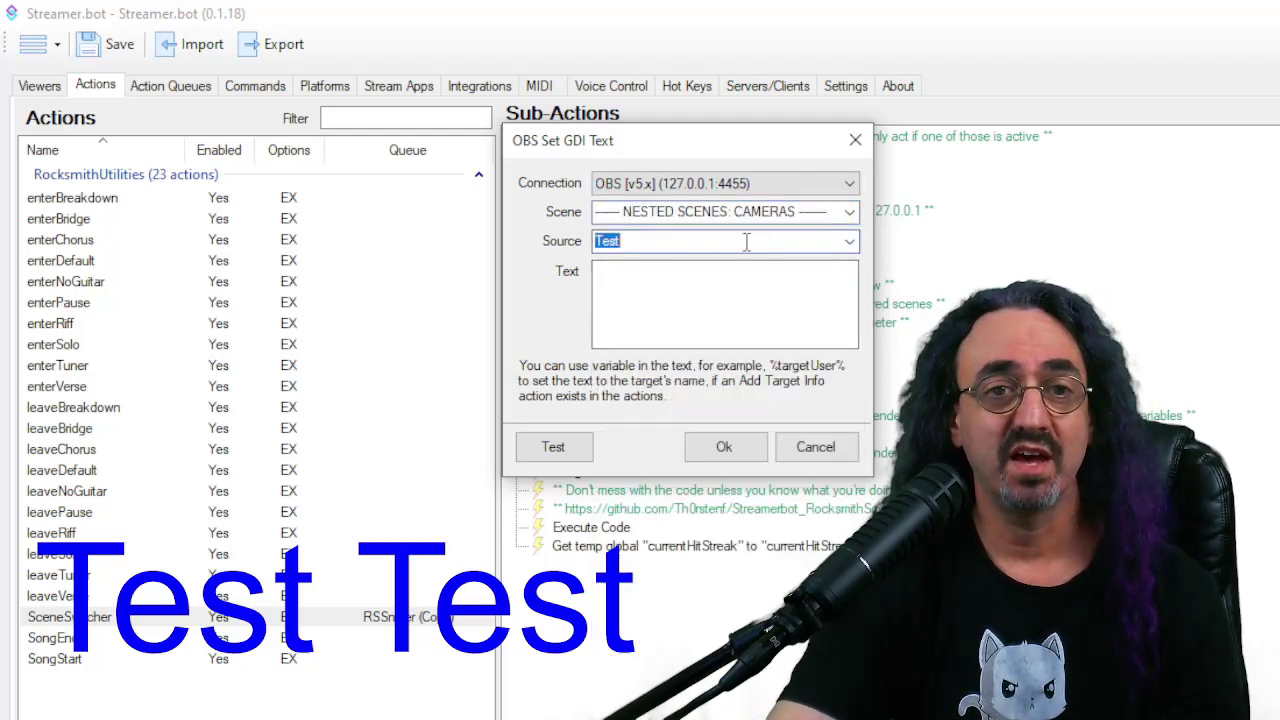
click(849, 242)
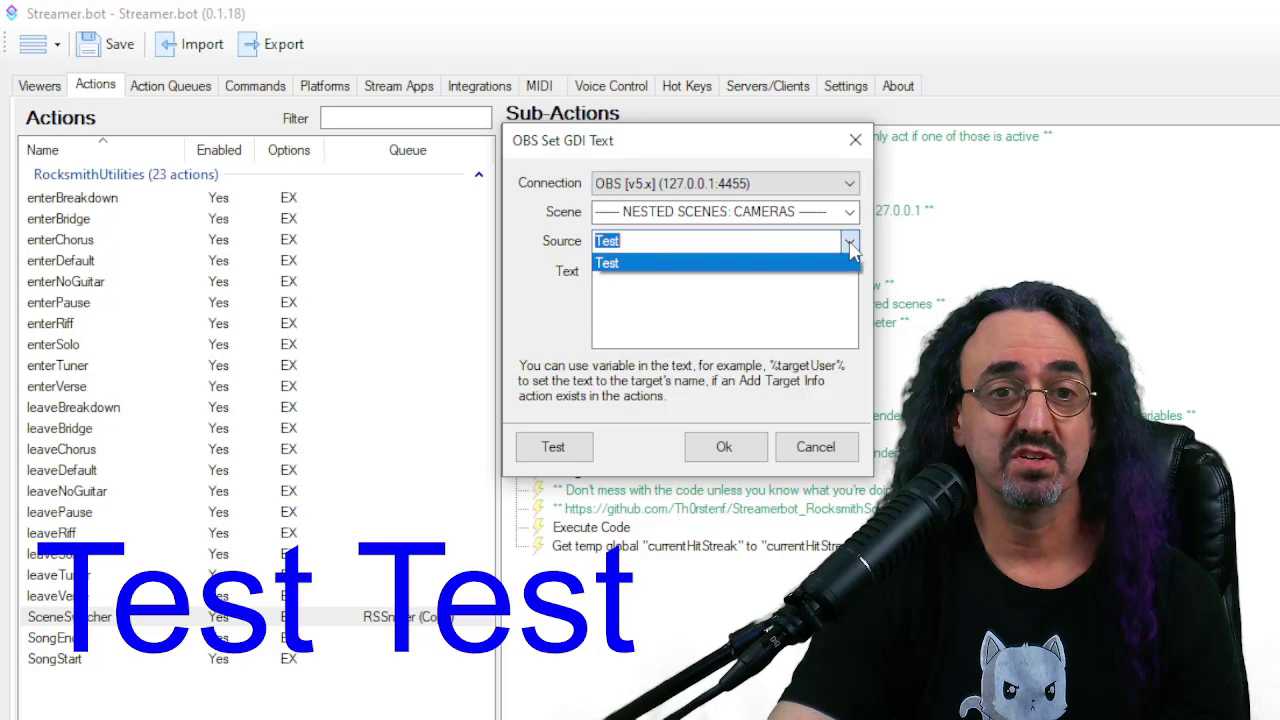
click(651, 264)
Step: Enter the text 'Current Streak is %currentHitStreak%'
click(629, 305)
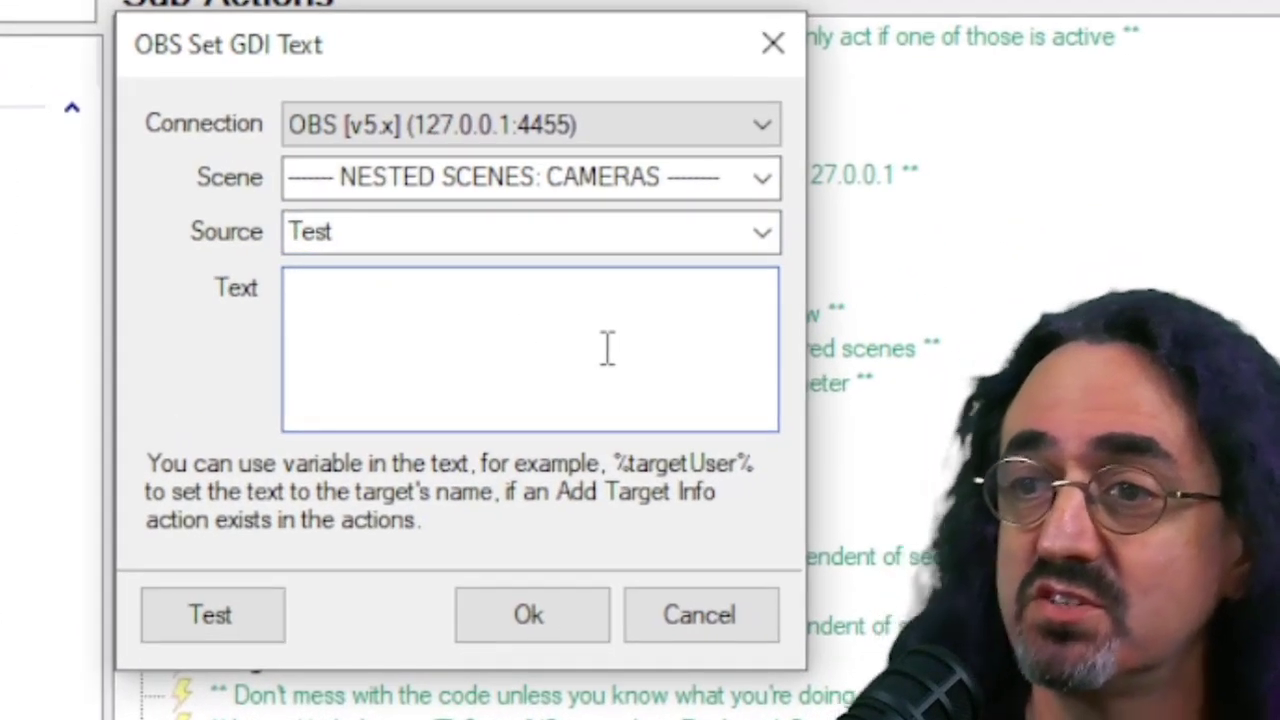
text(Current STre)
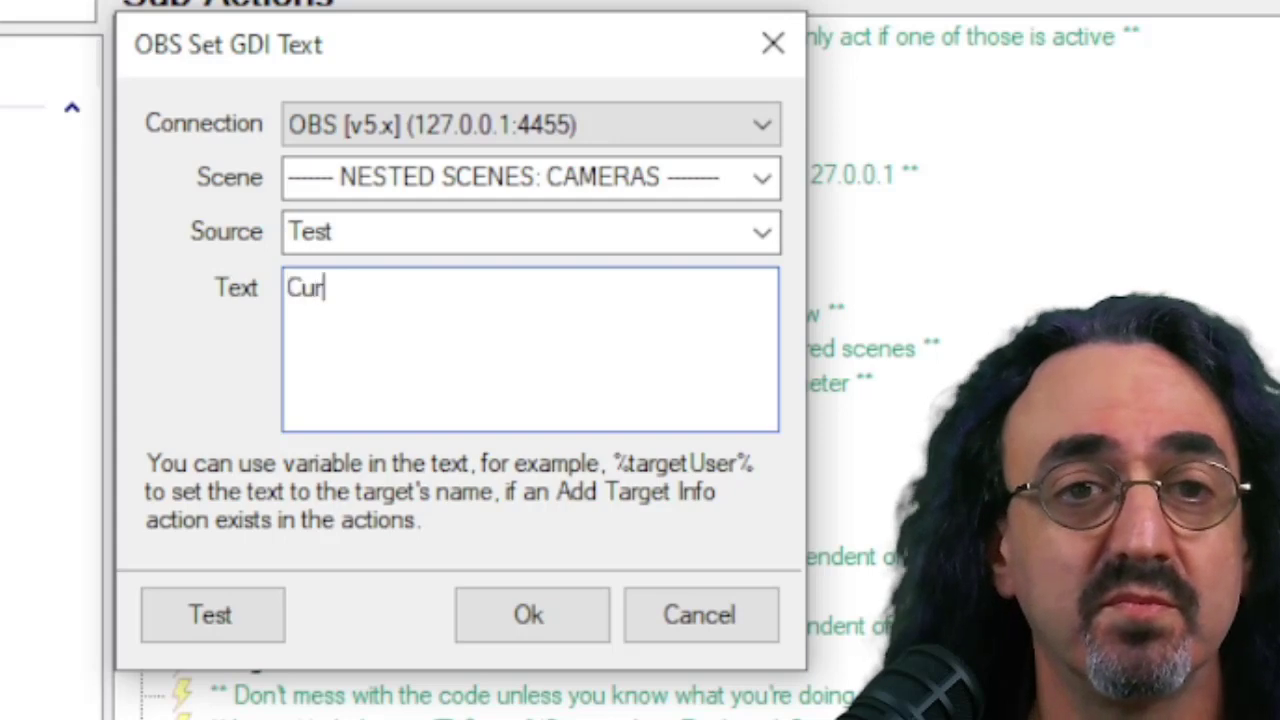
key(BackSpace)
key(BackSpace)
key(BackSpace)
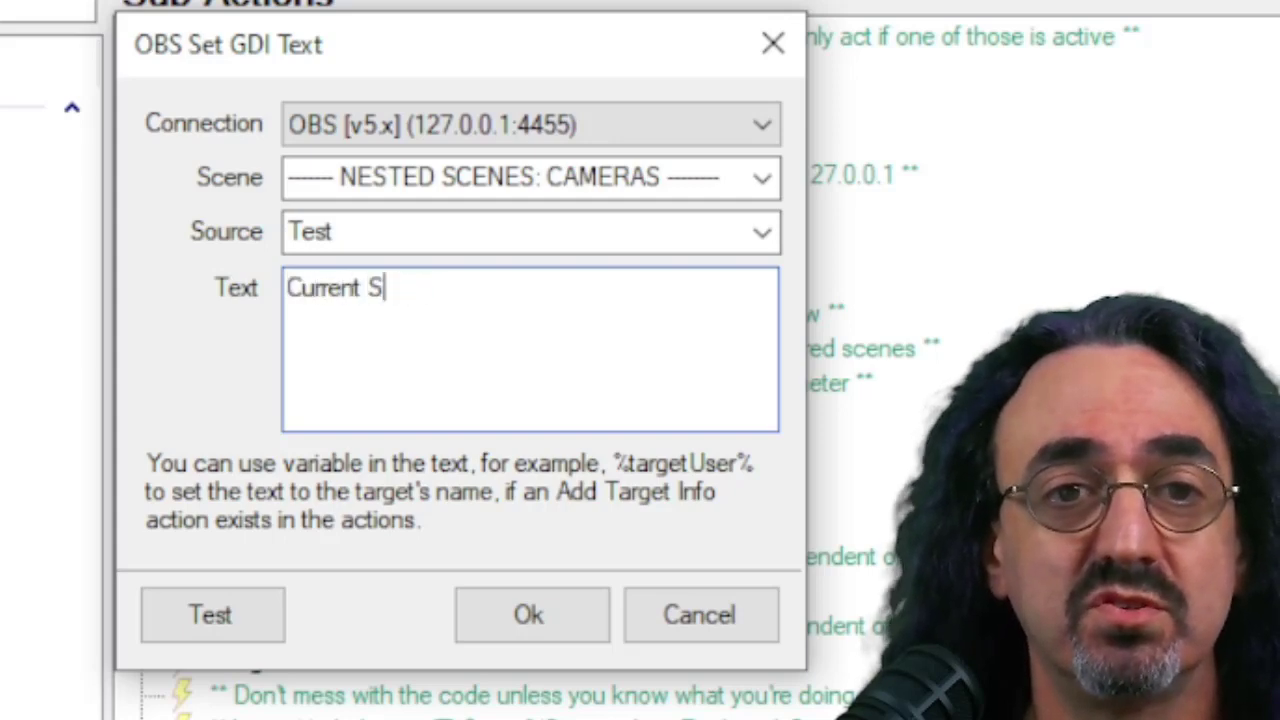
text(treak is )
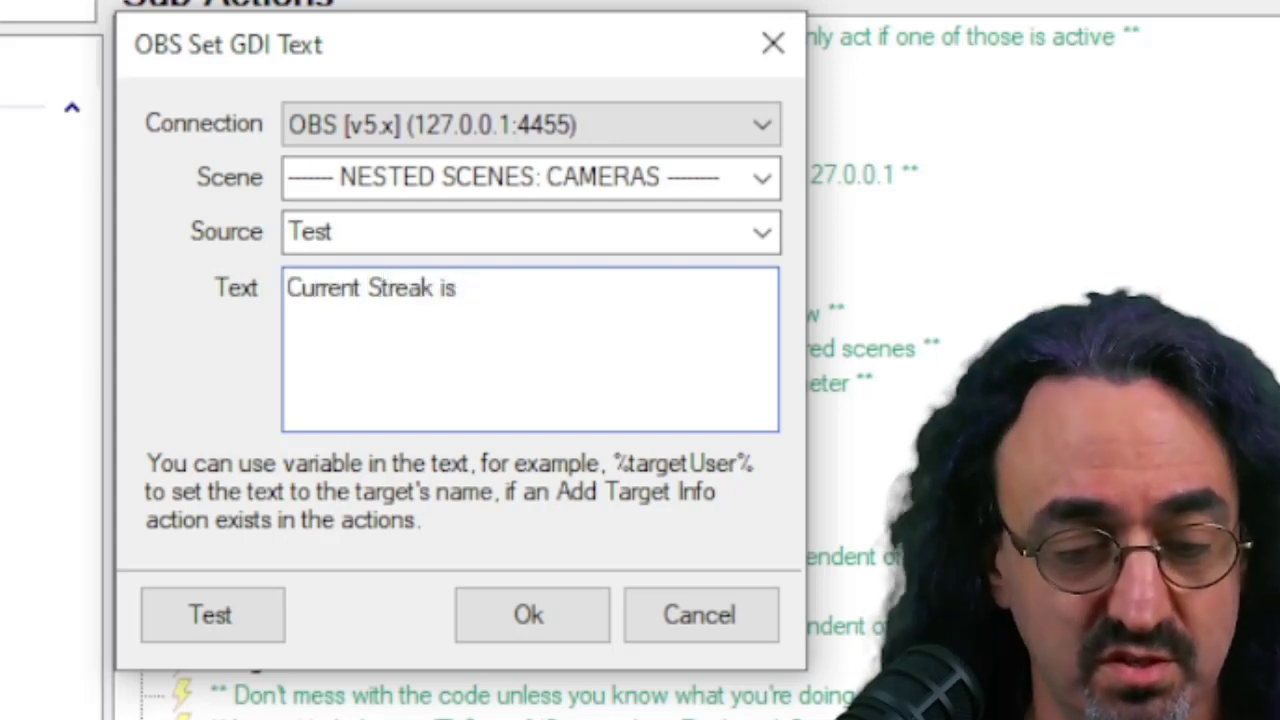
text(%)
text(curren)
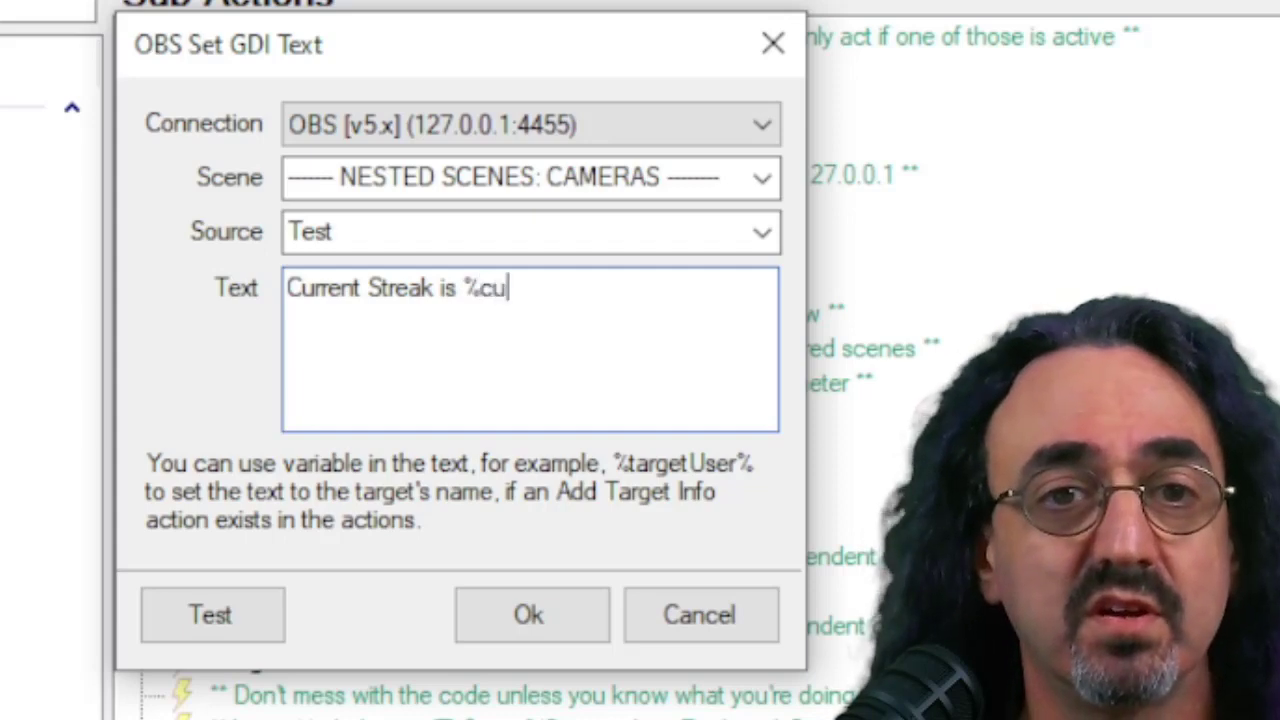
text(tHi)
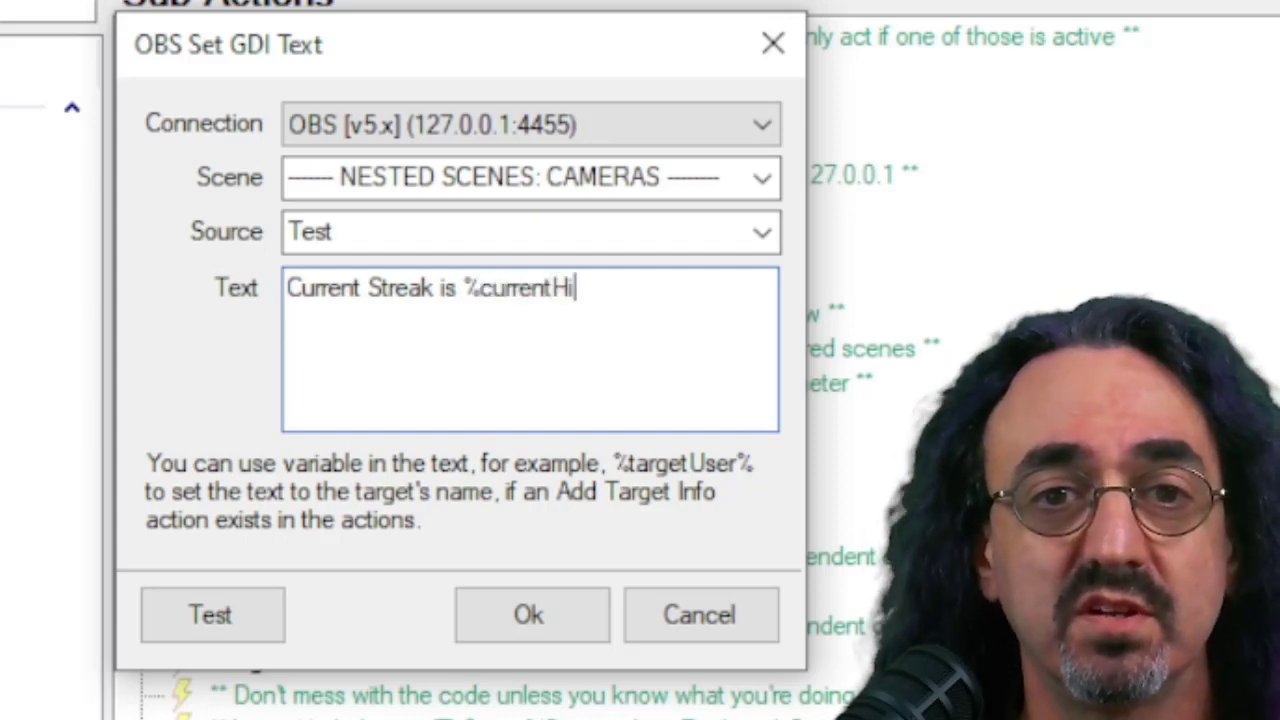
text(tStreak)
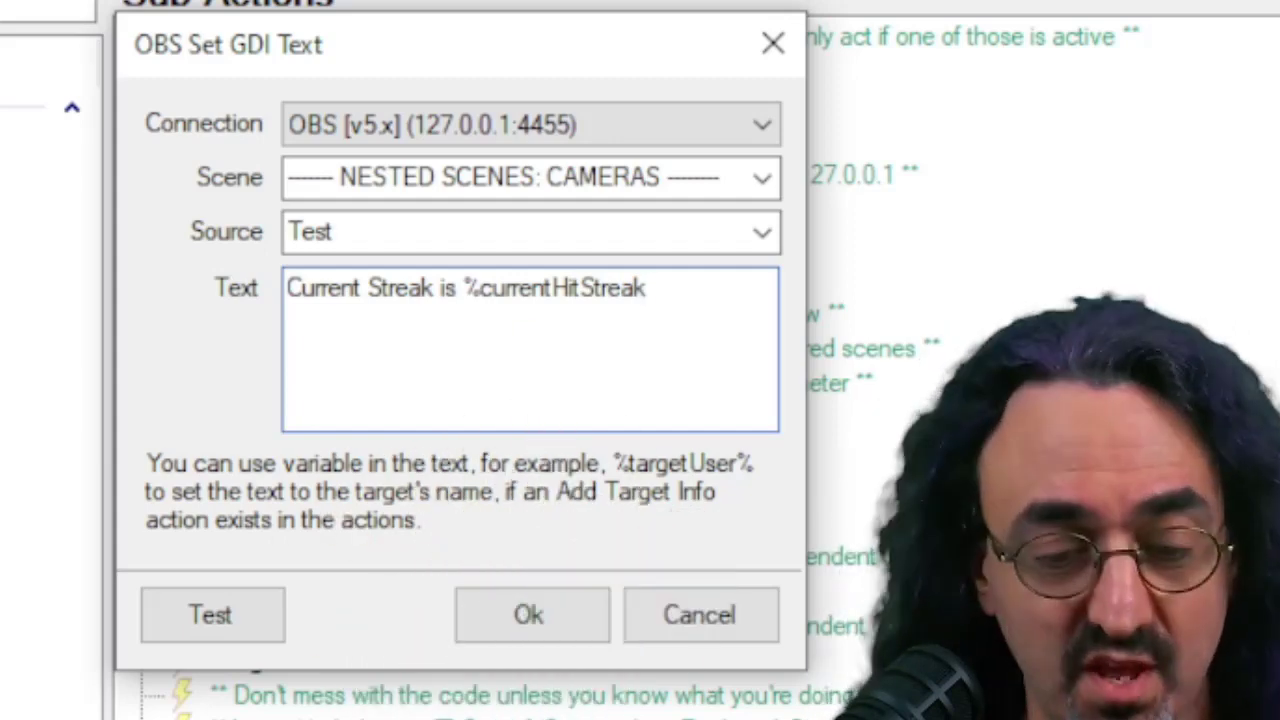
text(%)
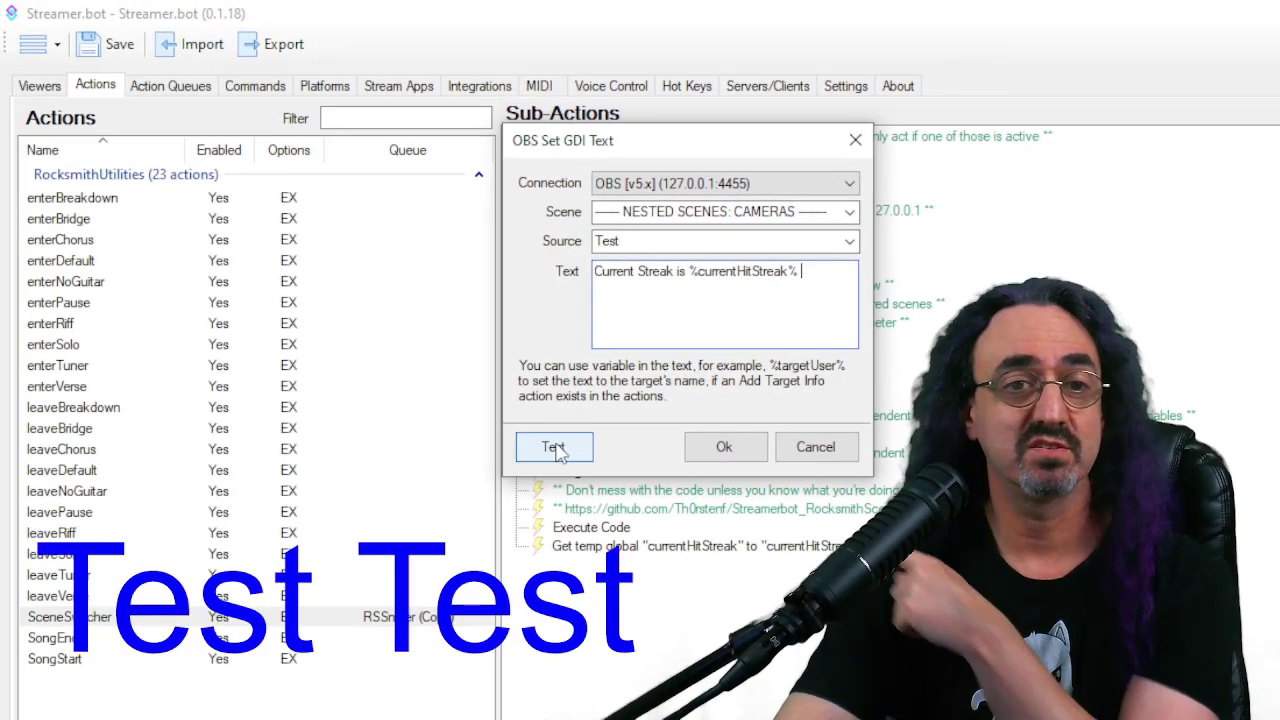
Step: Preview the streak text on Test, save the sub-action, and move it to the end of the list
click(236, 610)
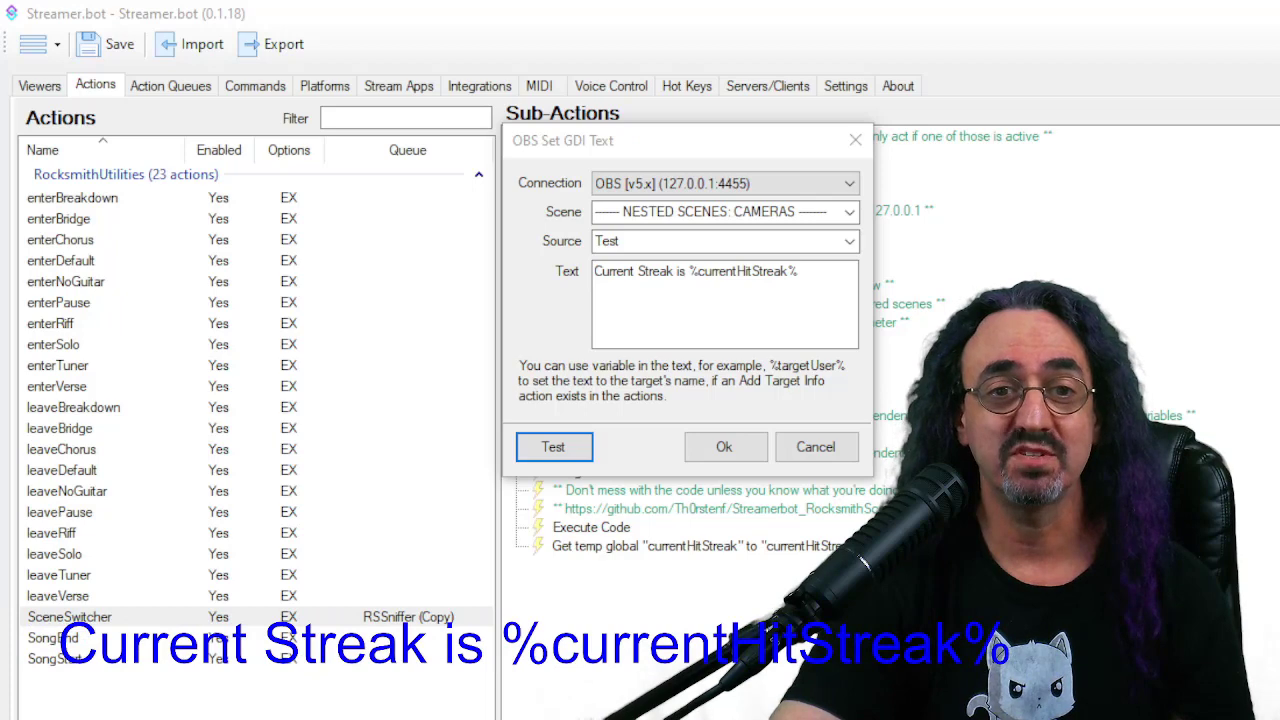
click(724, 448)
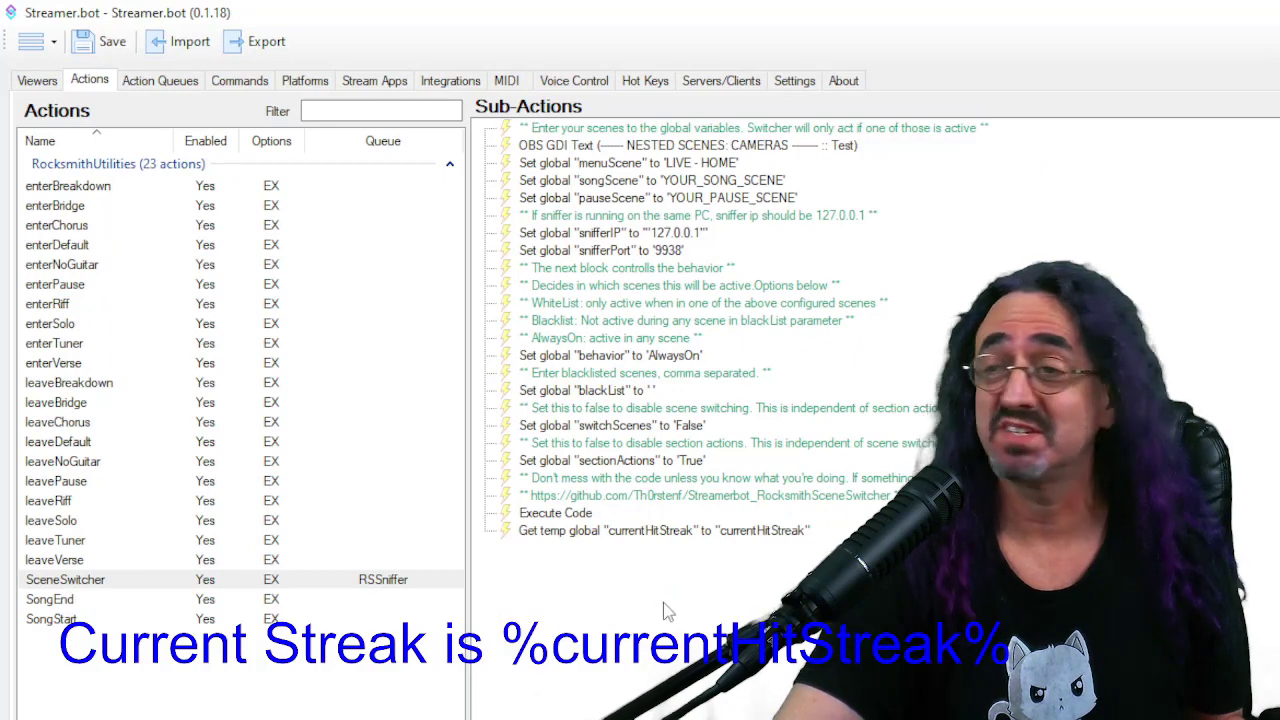
click(612, 146)
mouse_move(612, 146)
mouse_down()
mouse_move(651, 457)
mouse_move(646, 537)
mouse_move(676, 552)
mouse_up()
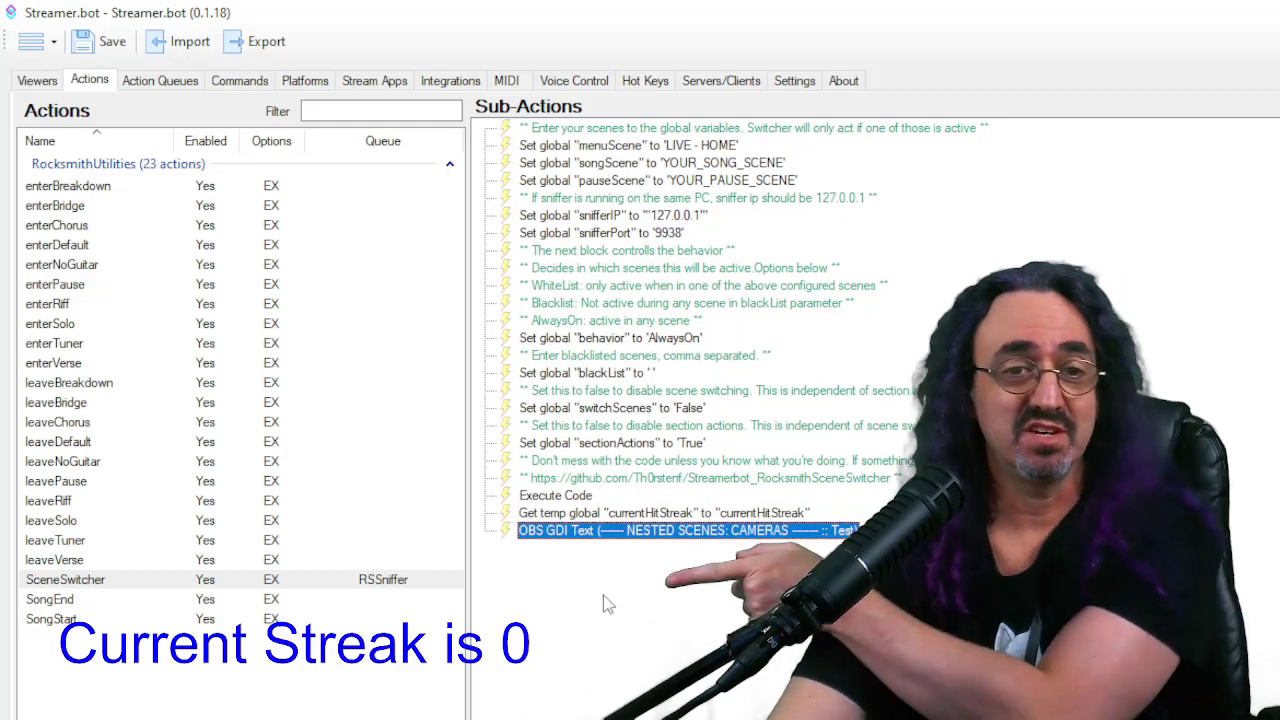
Step: Review the settings of the currentHitStreak lookup and the OBS GDI Text step
double_click(655, 513)
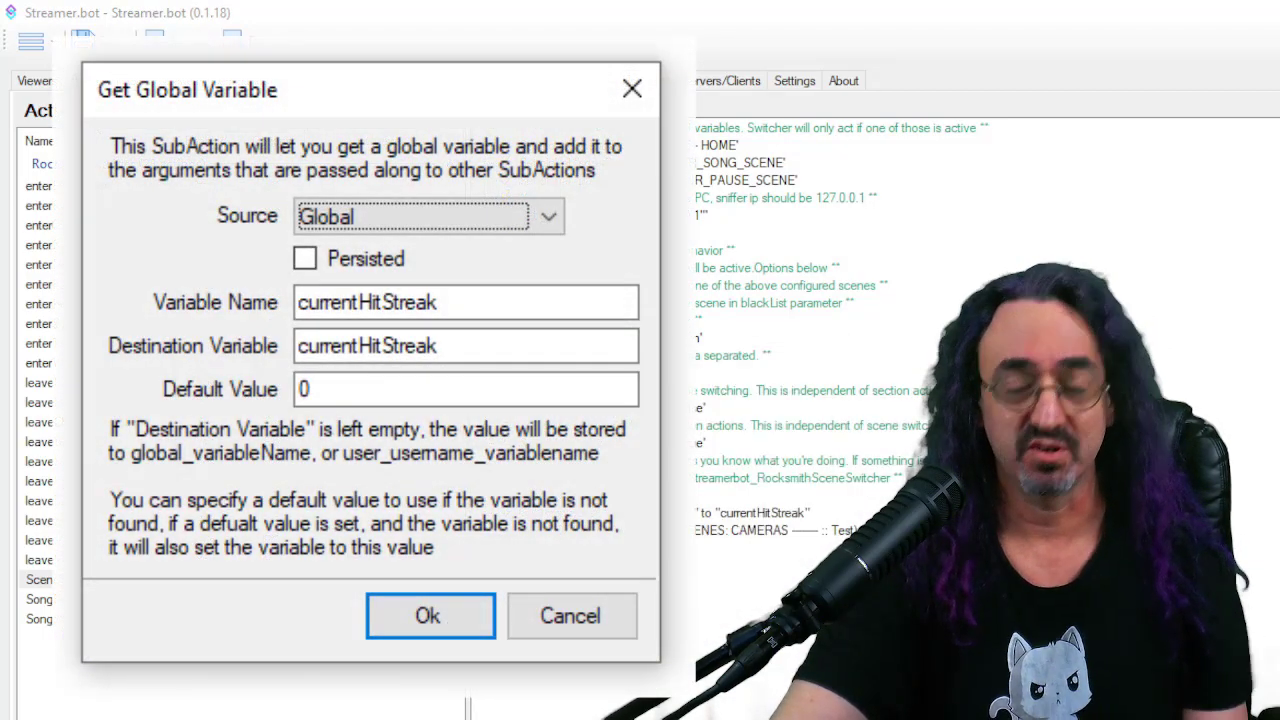
key(Return)
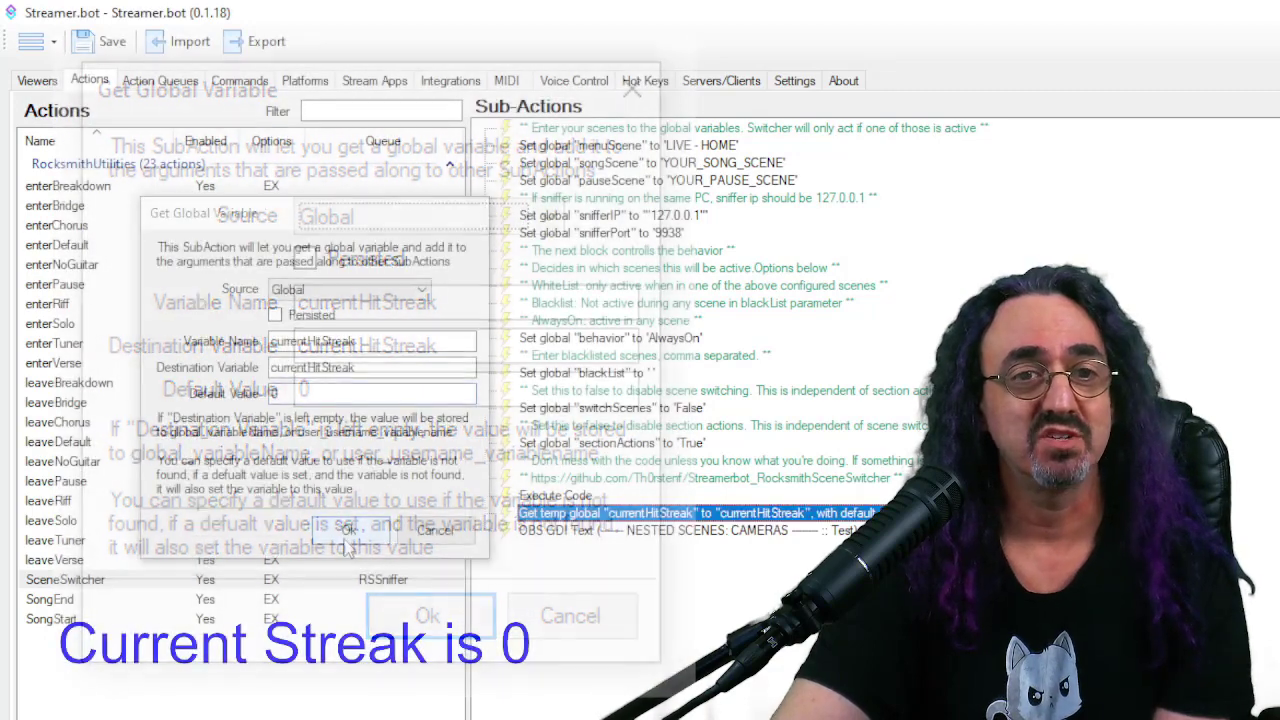
double_click(688, 531)
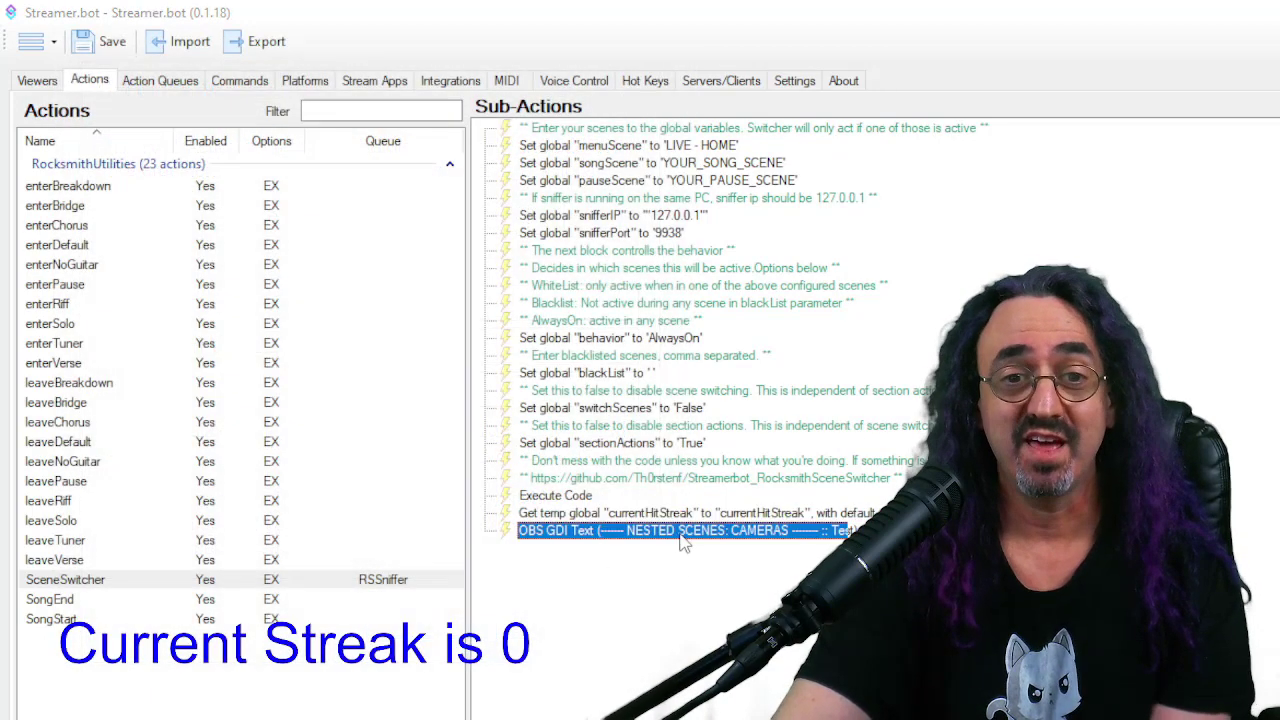
drag(960, 436, 174, 290)
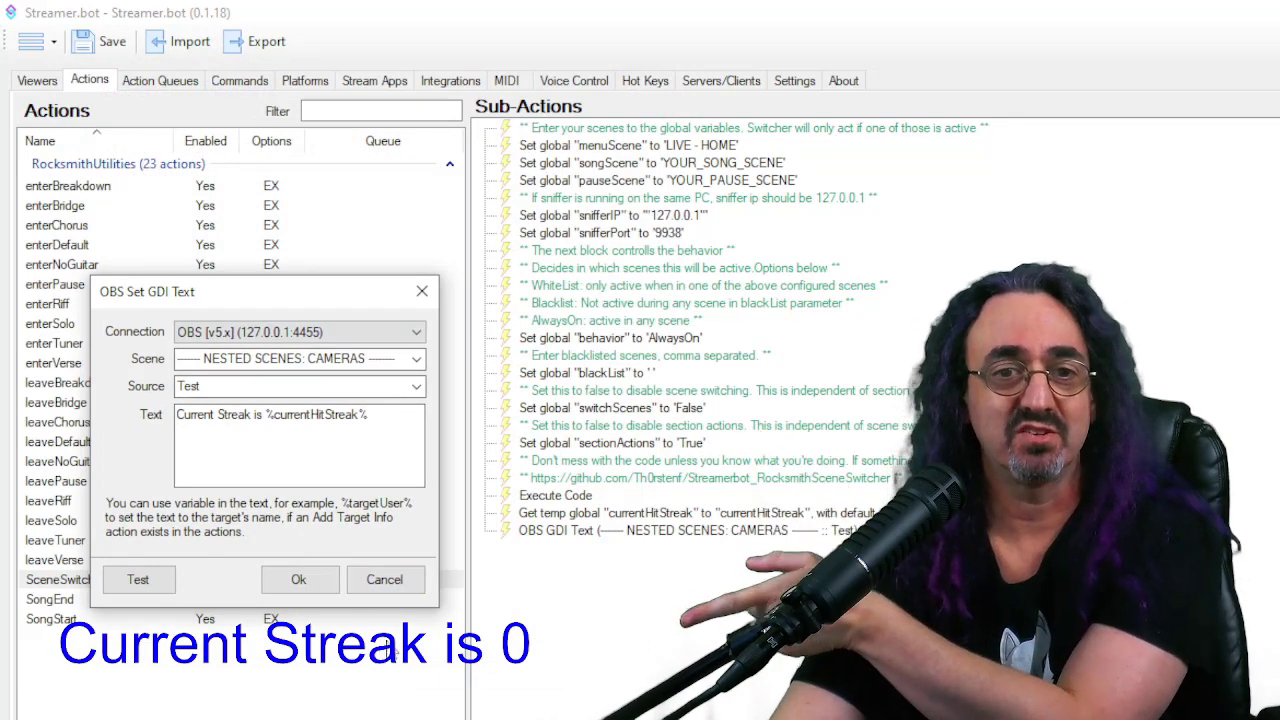
Step: Compile the Execute Code step's C# script, then close the code editor
click(422, 290)
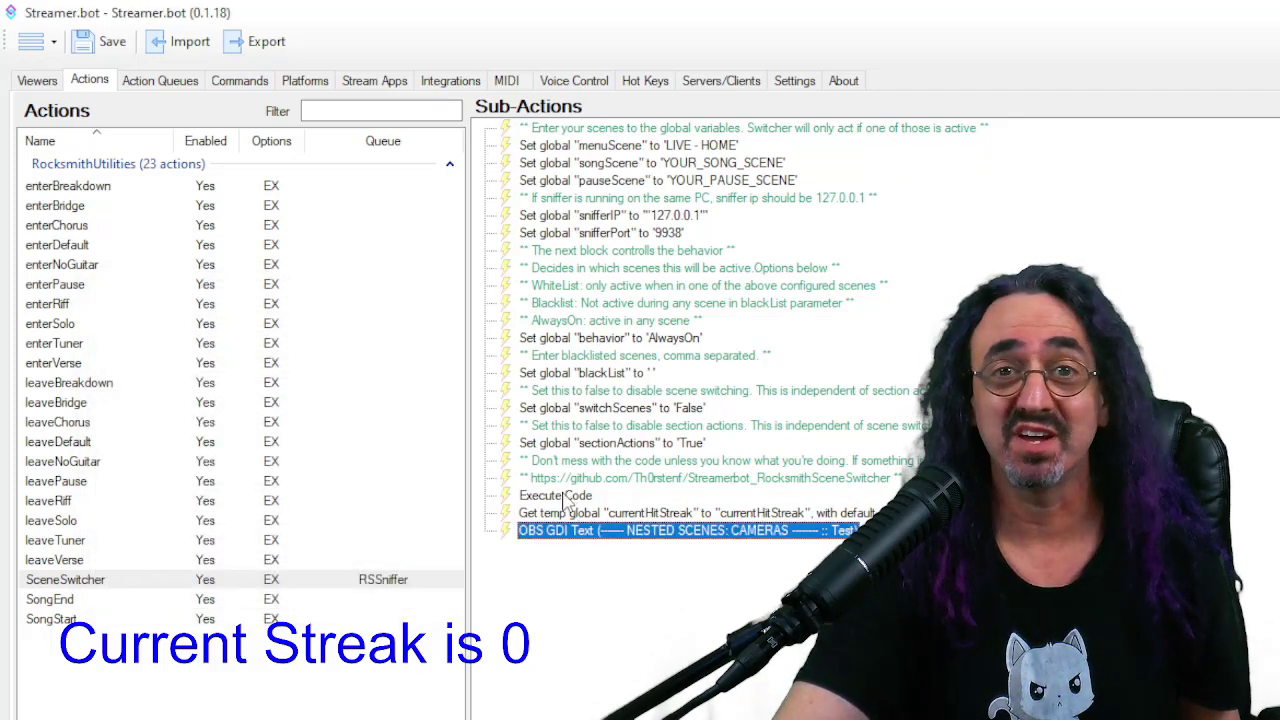
double_click(565, 497)
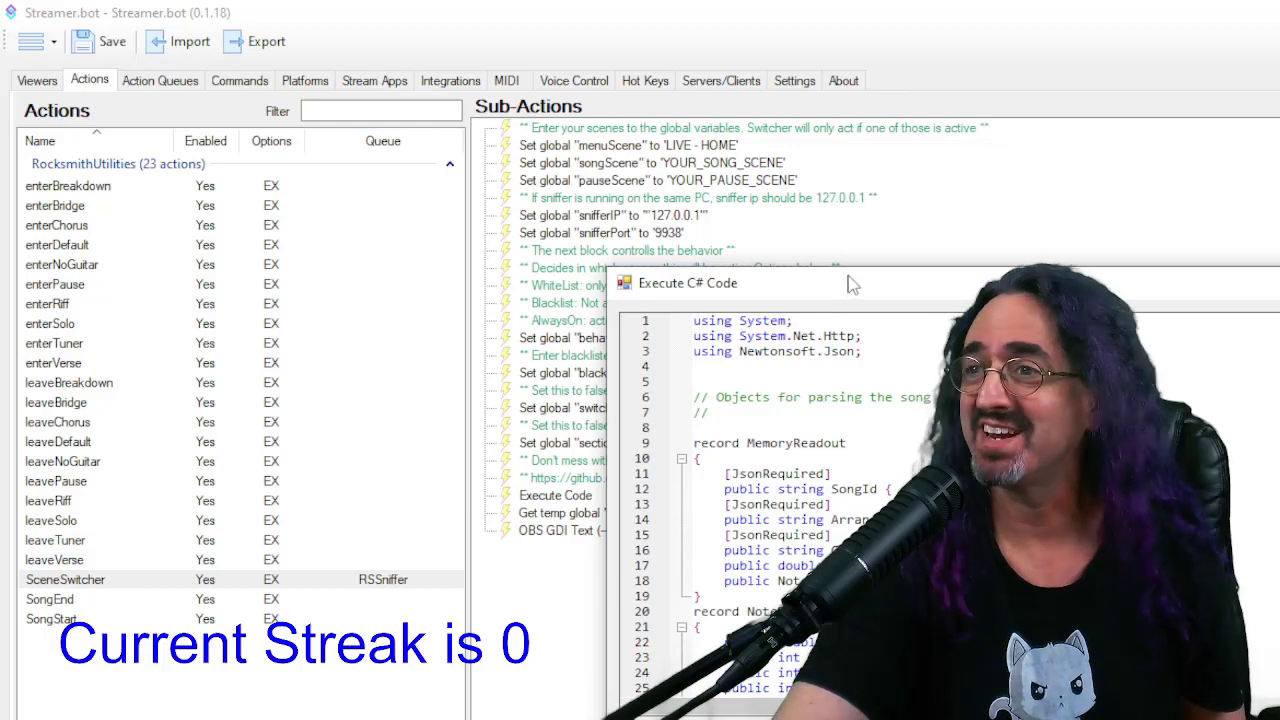
drag(853, 287, 263, 76)
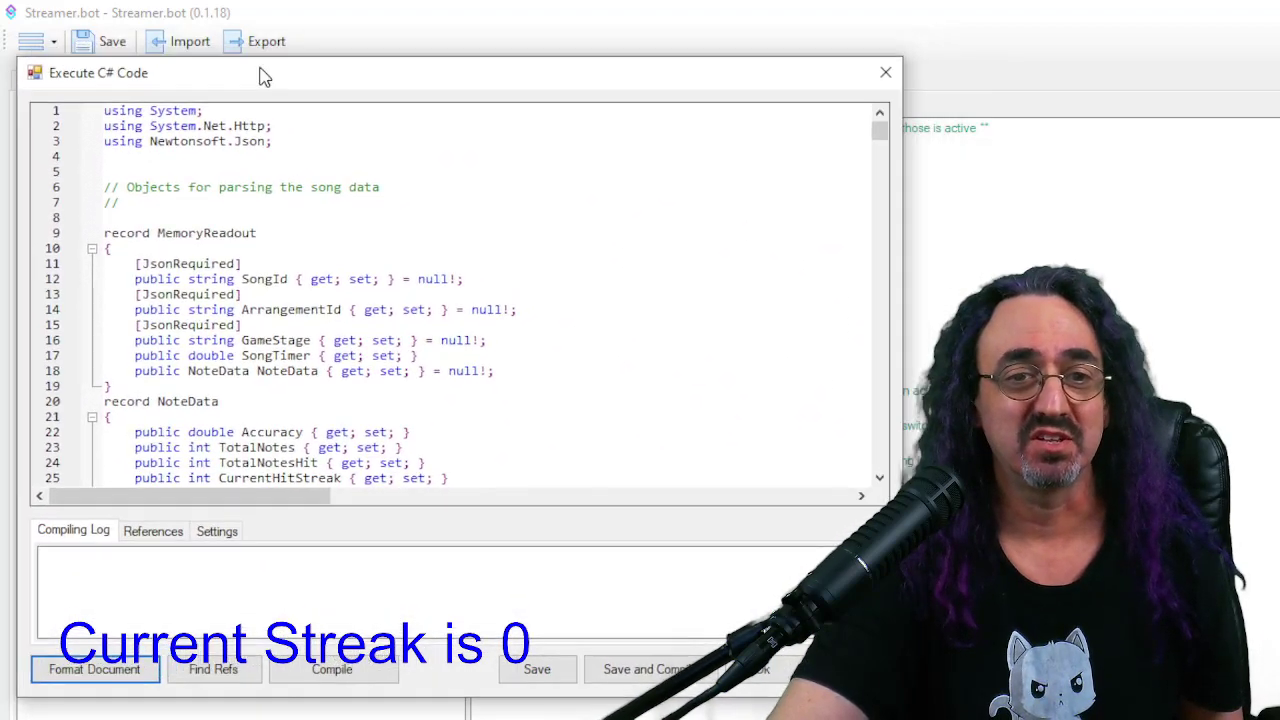
click(332, 669)
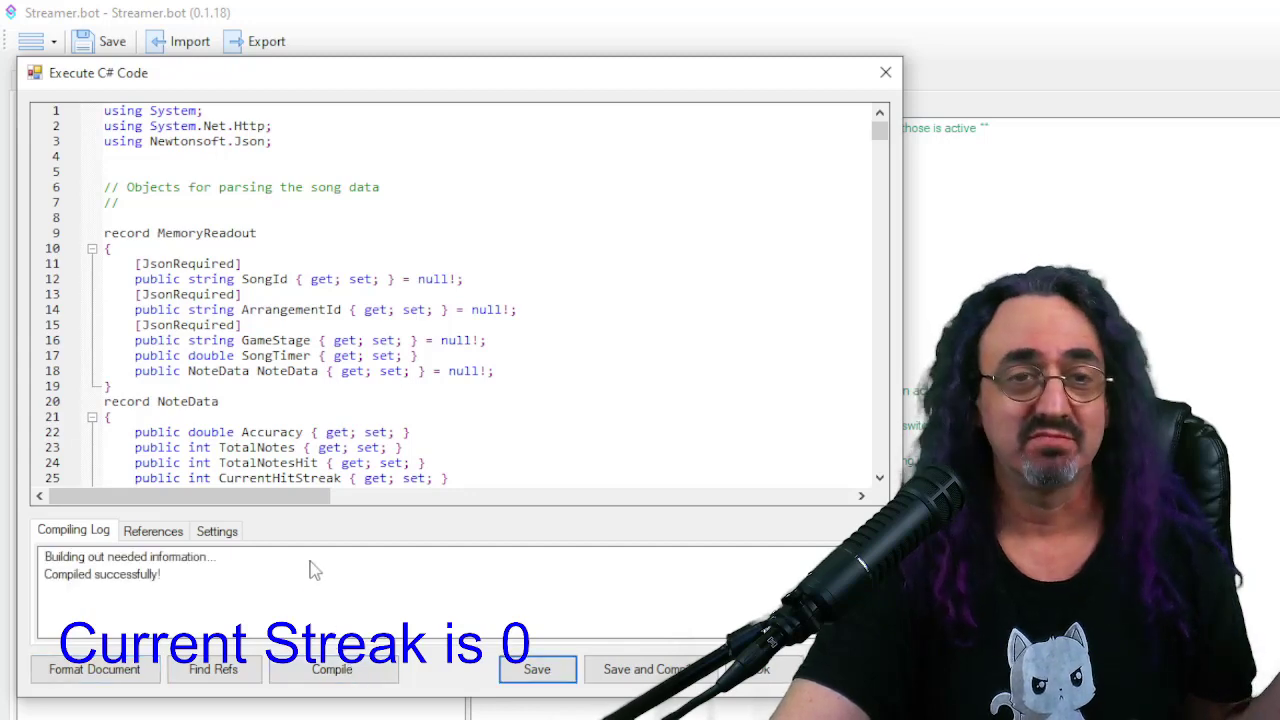
click(886, 72)
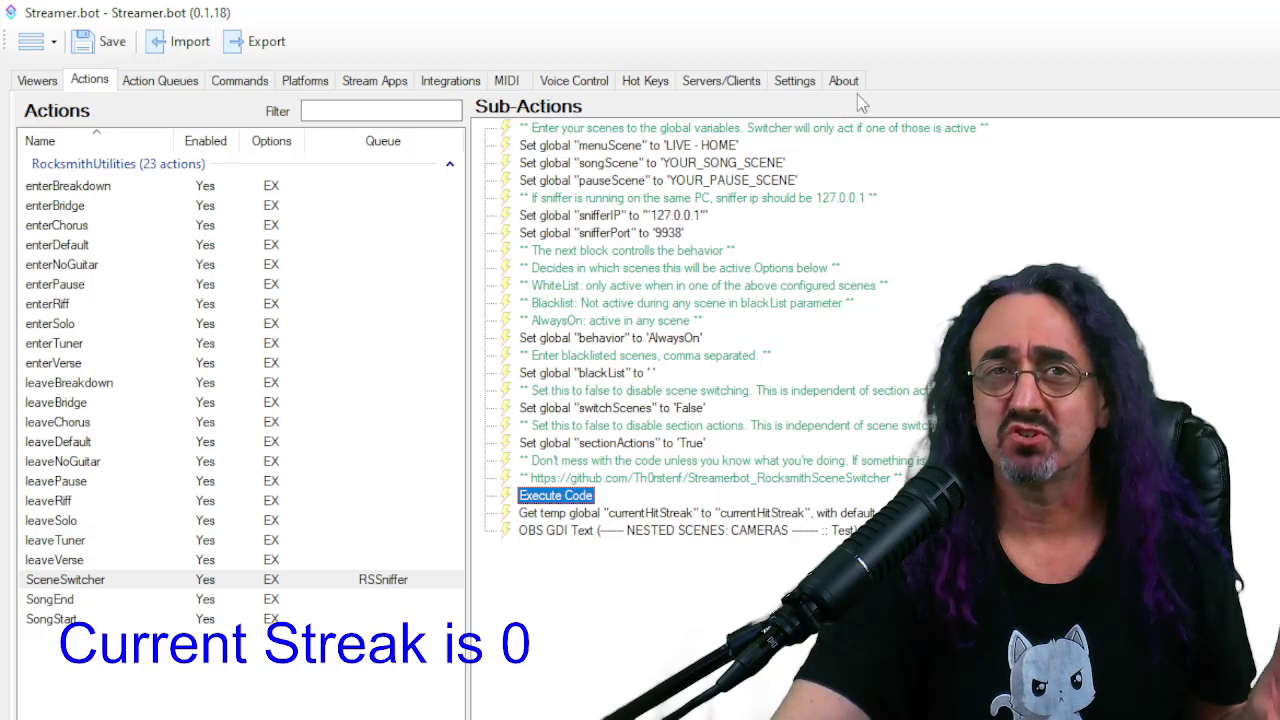